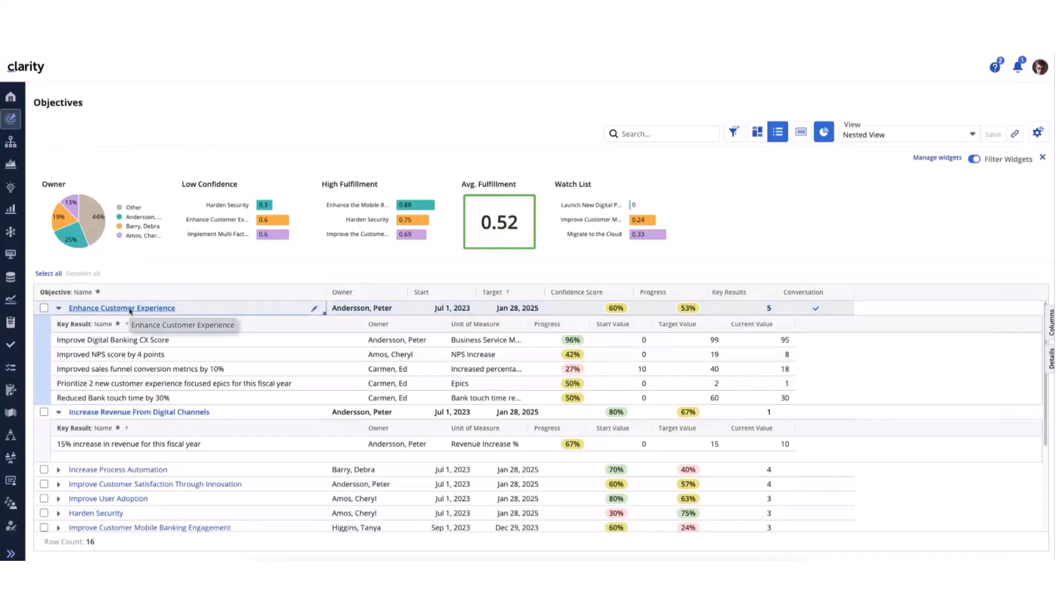
# Open the Enhance Customer Experience objective and review its associated investments and its dashboard
pyautogui.click(130, 308)
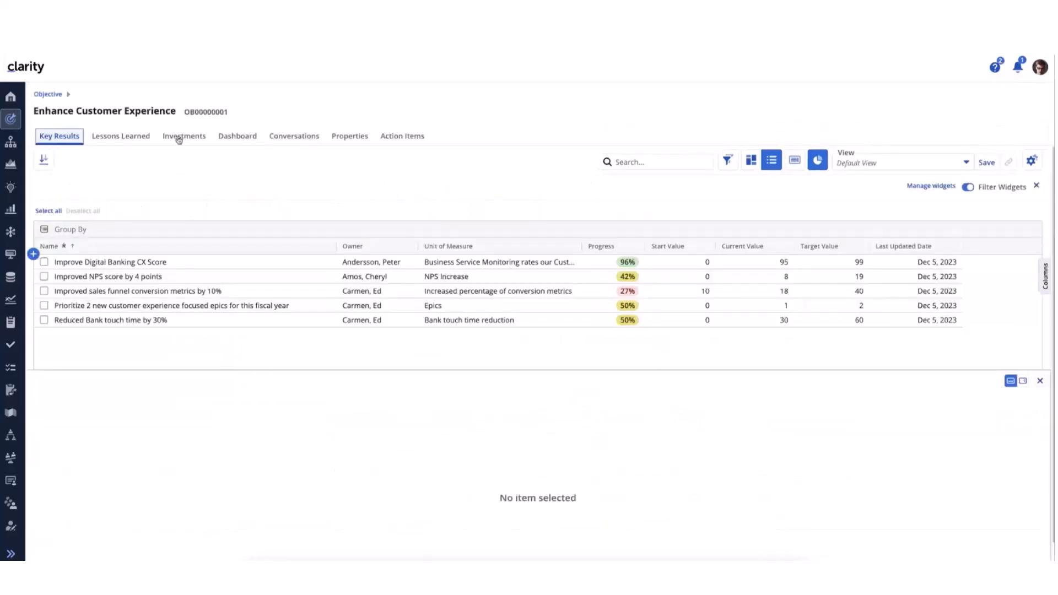
pyautogui.click(178, 137)
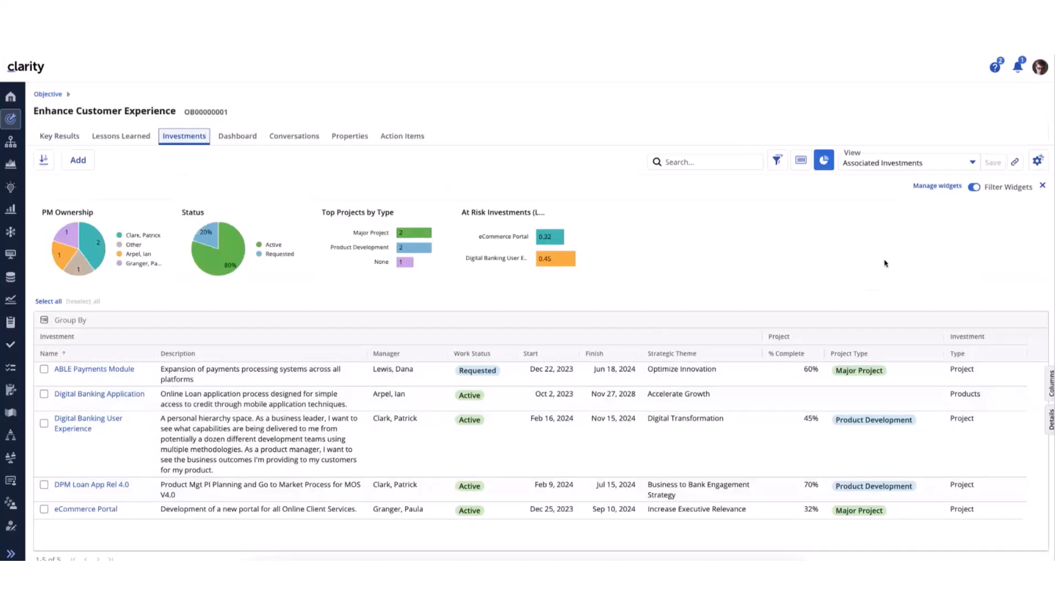
pyautogui.click(235, 140)
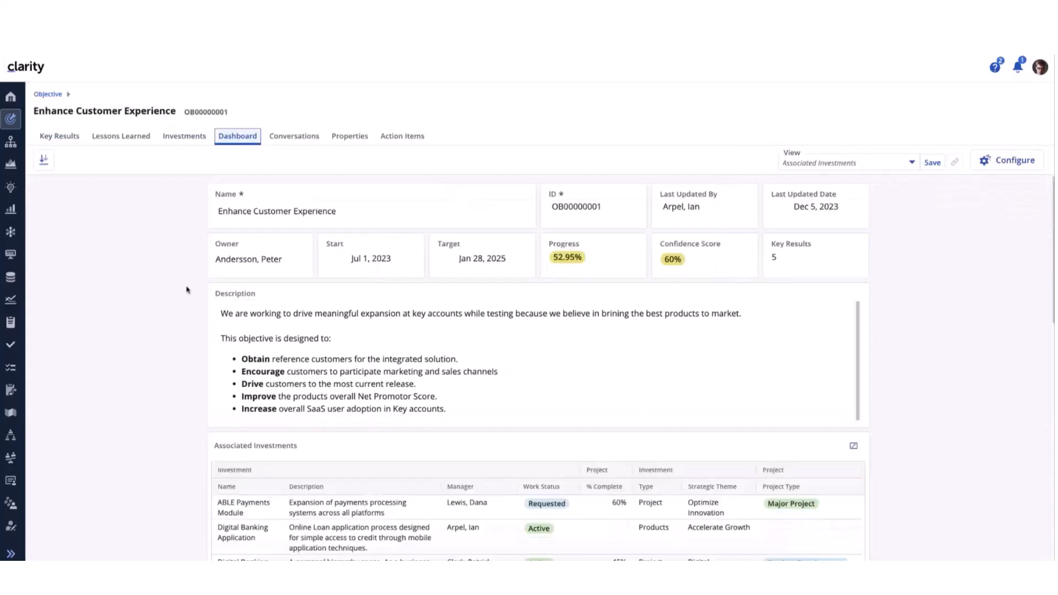
pyautogui.scroll(-1, 188, 290)
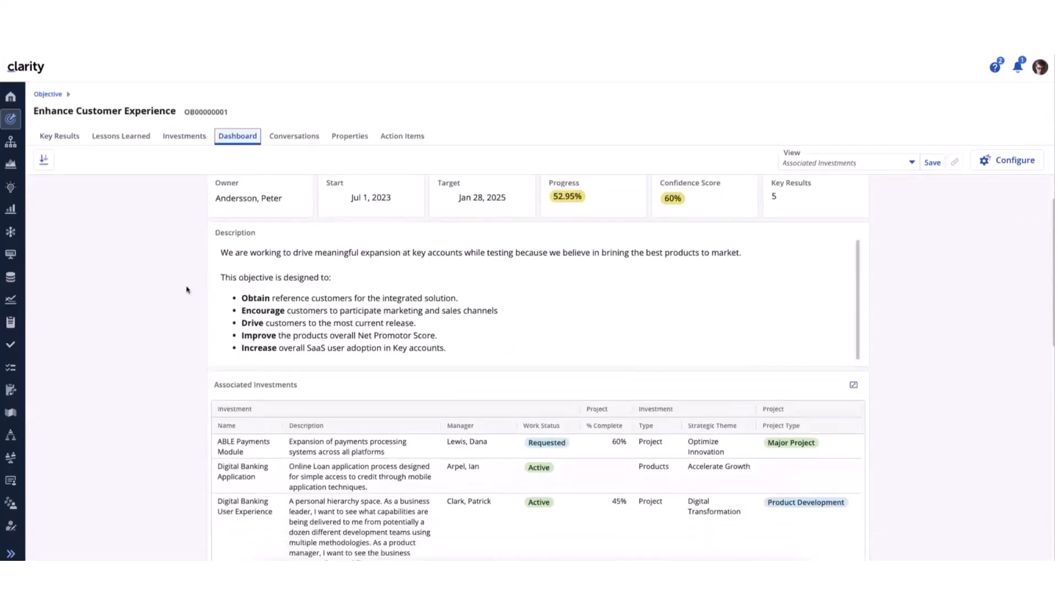
pyautogui.scroll(1, 186, 289)
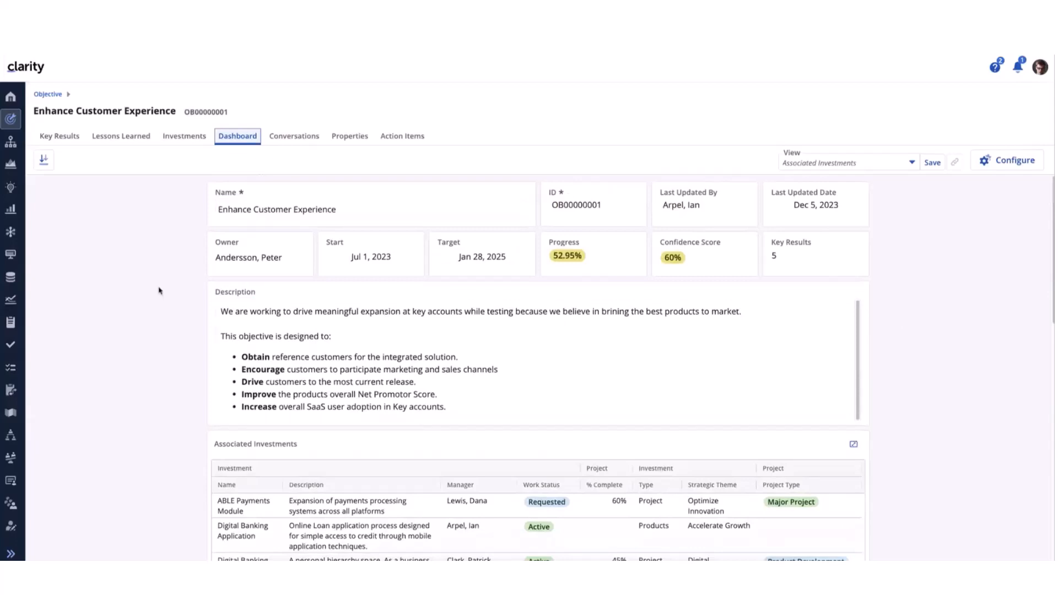
pyautogui.scroll(-3, 158, 290)
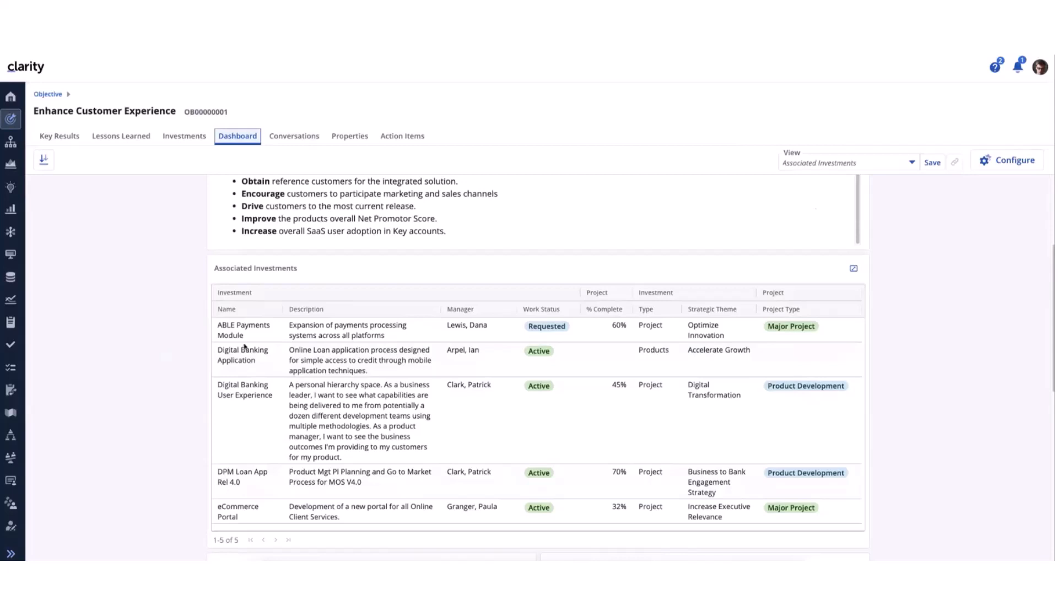
pyautogui.moveTo(309, 260)
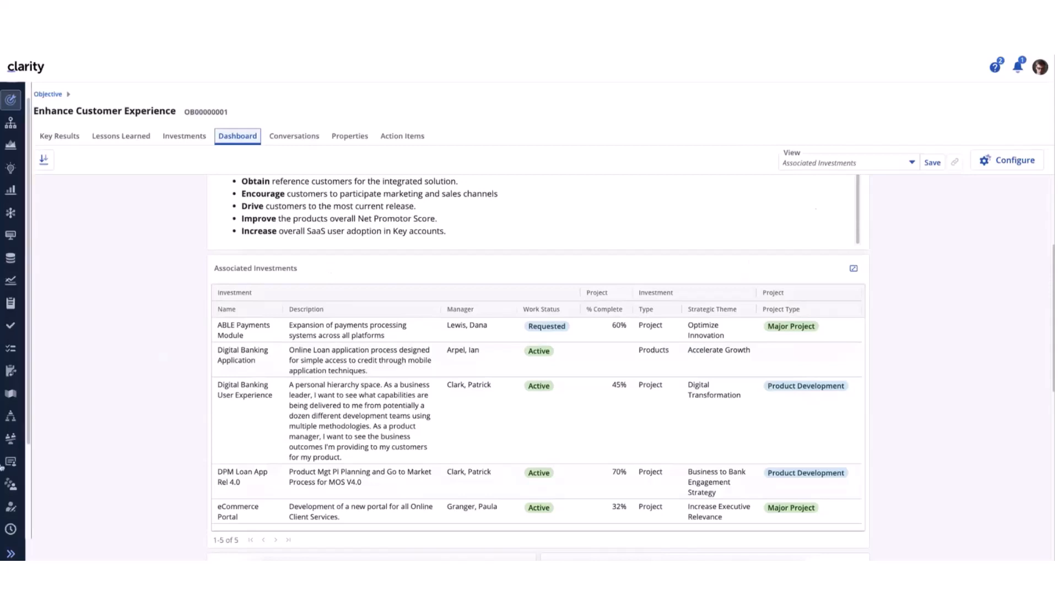
# Open the Objective Blueprint from the Objective group of the Administration blueprints
pyautogui.scroll(-3, 11, 440)
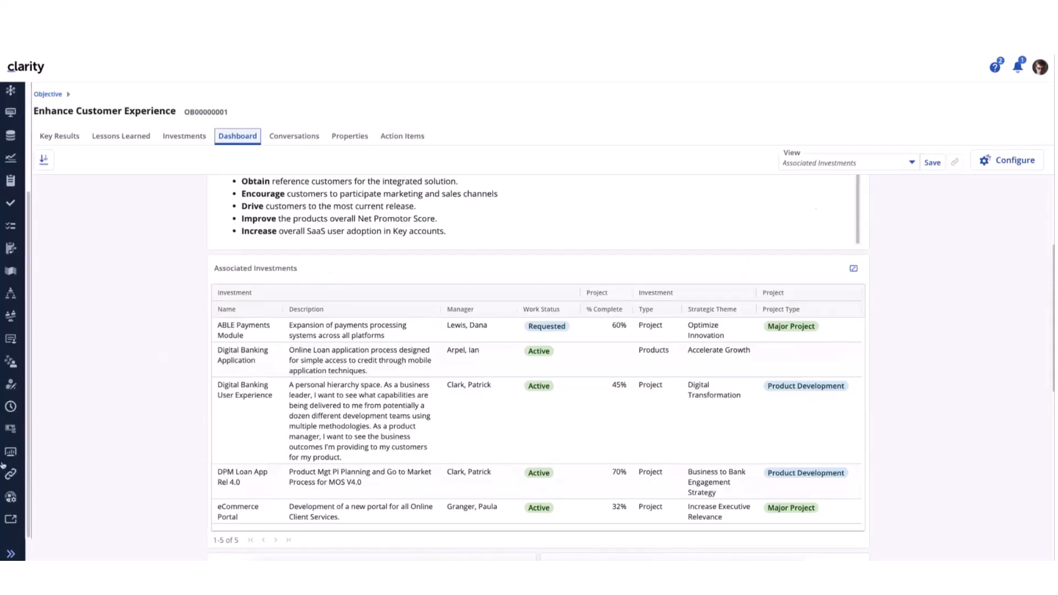
pyautogui.click(11, 497)
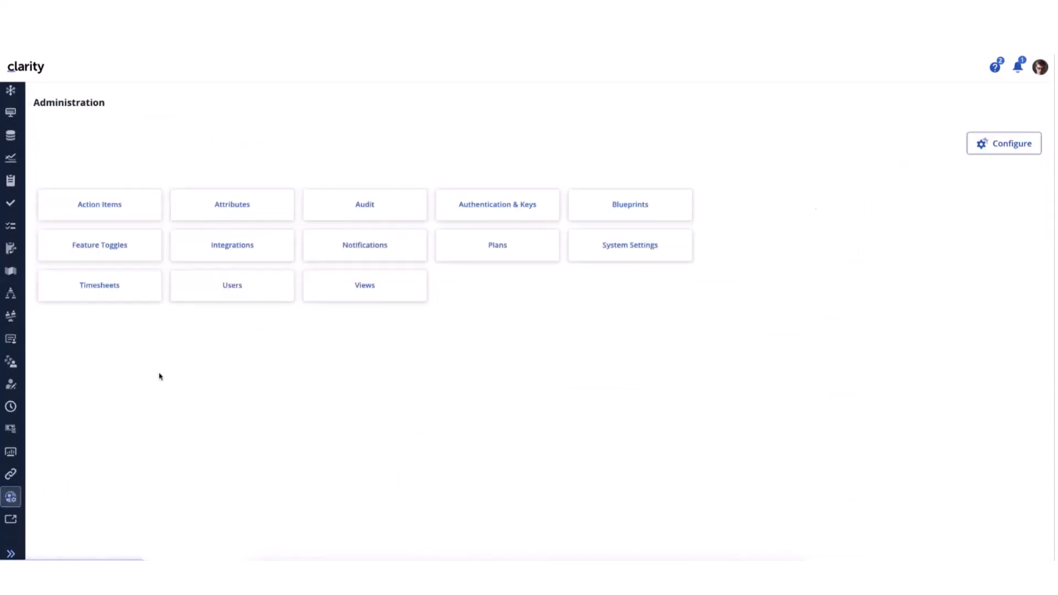
pyautogui.click(622, 206)
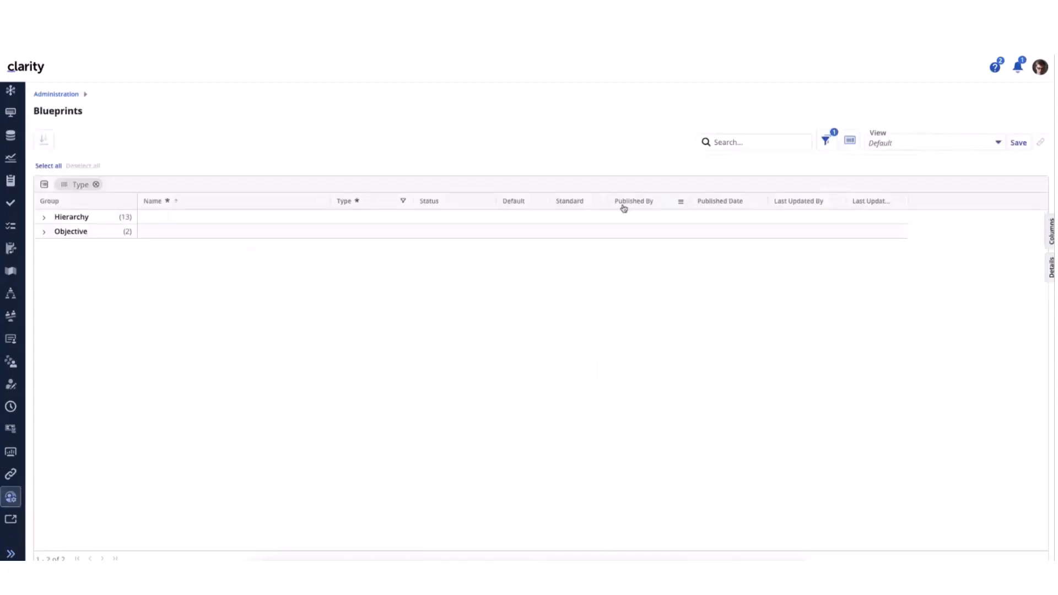
pyautogui.click(44, 234)
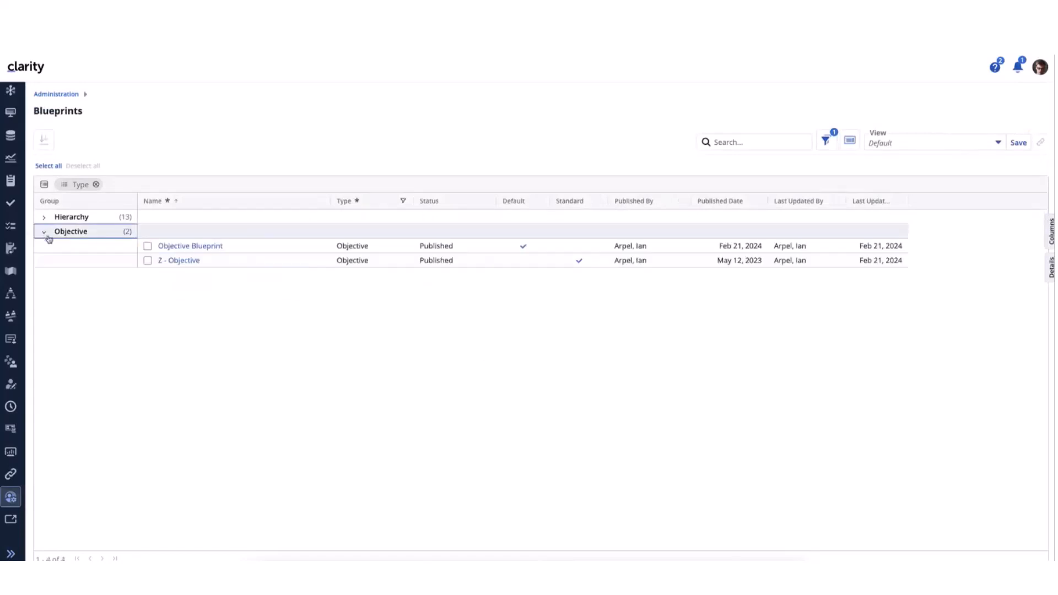
pyautogui.click(188, 247)
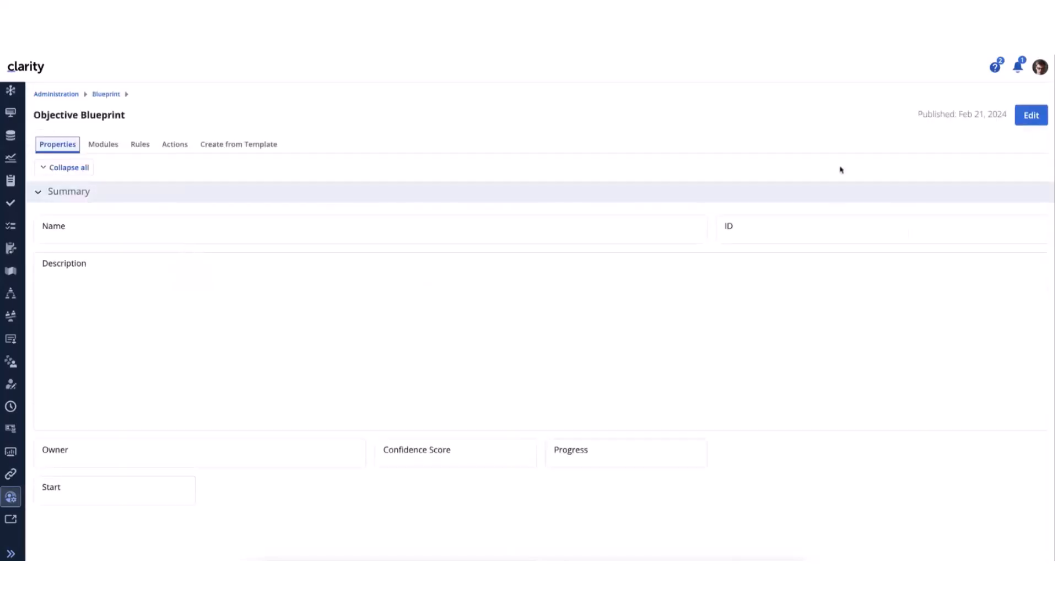
# Put the Objective Blueprint in edit mode, inspect the Dashboard module's enabled objects, and exit without publishing
pyautogui.click(1028, 115)
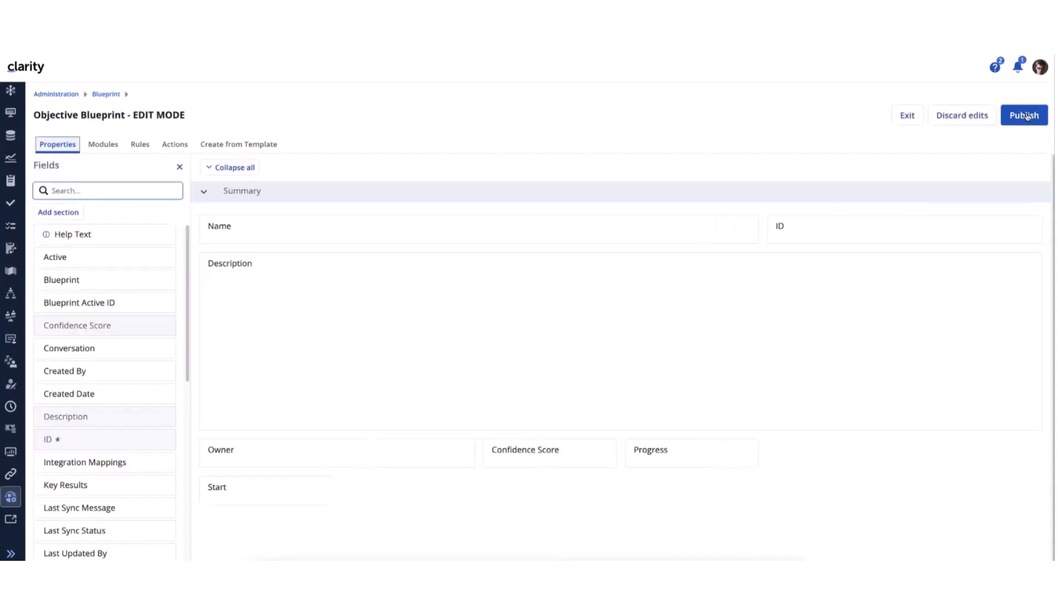
pyautogui.click(103, 144)
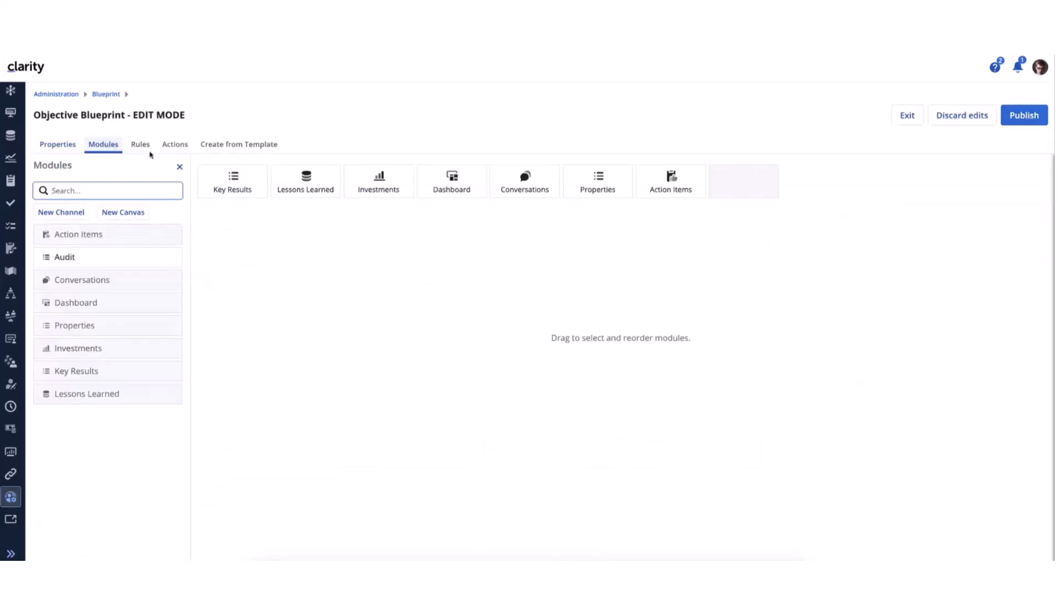
pyautogui.click(457, 184)
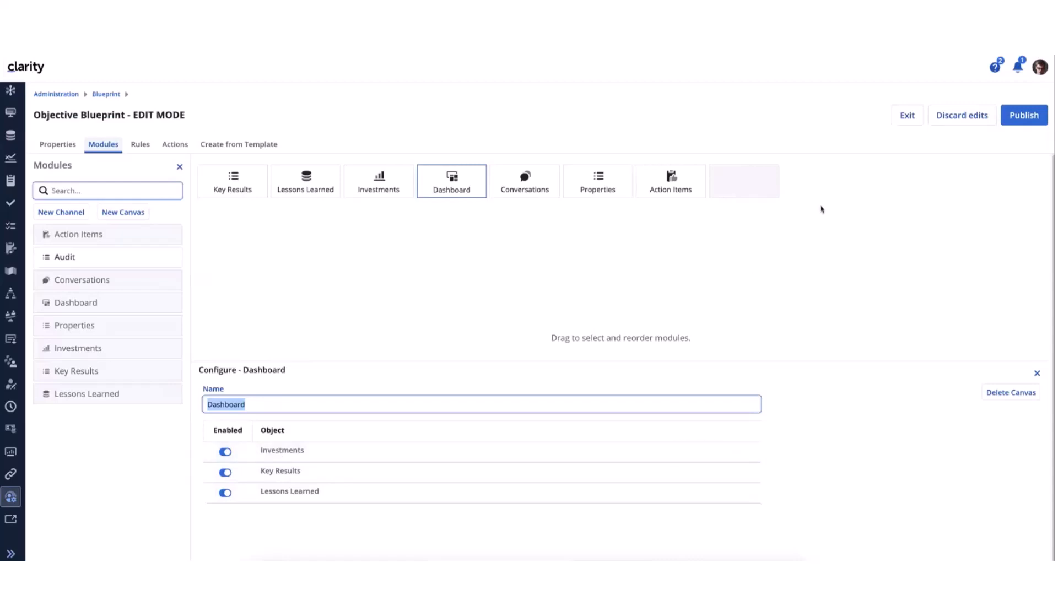
pyautogui.click(901, 121)
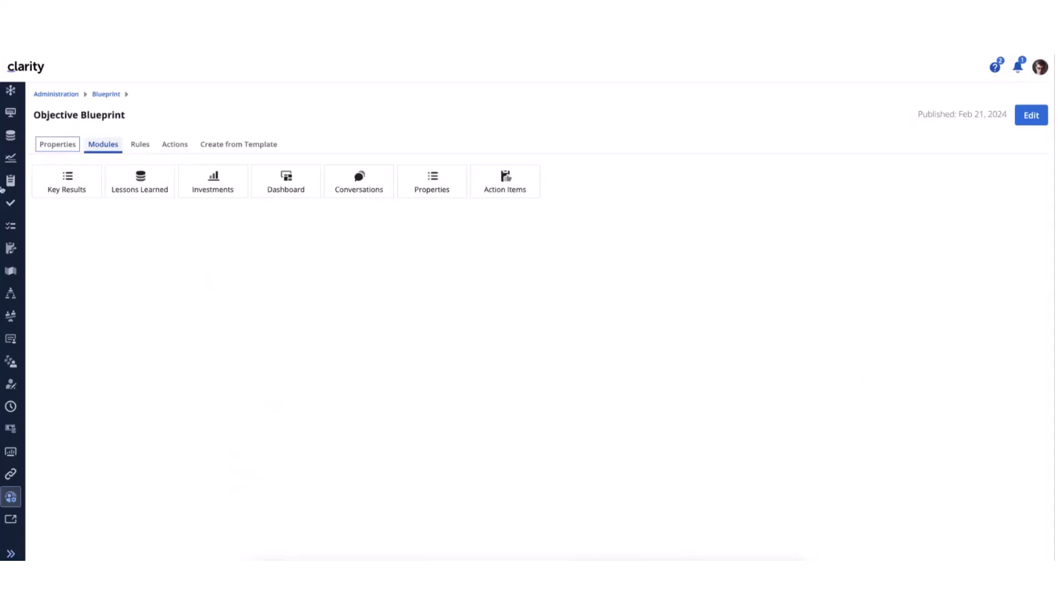
# Return to the Enhance Customer Experience objective's dashboard and start configuring its canvas at the Associated Investments table
pyautogui.scroll(3, 10, 187)
pyautogui.click(12, 120)
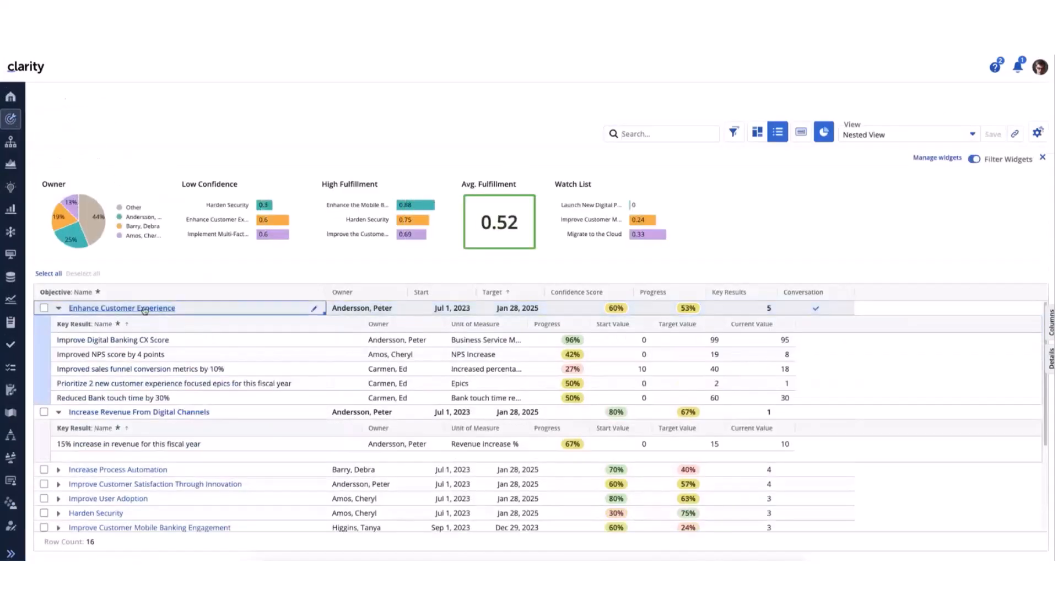
pyautogui.click(145, 310)
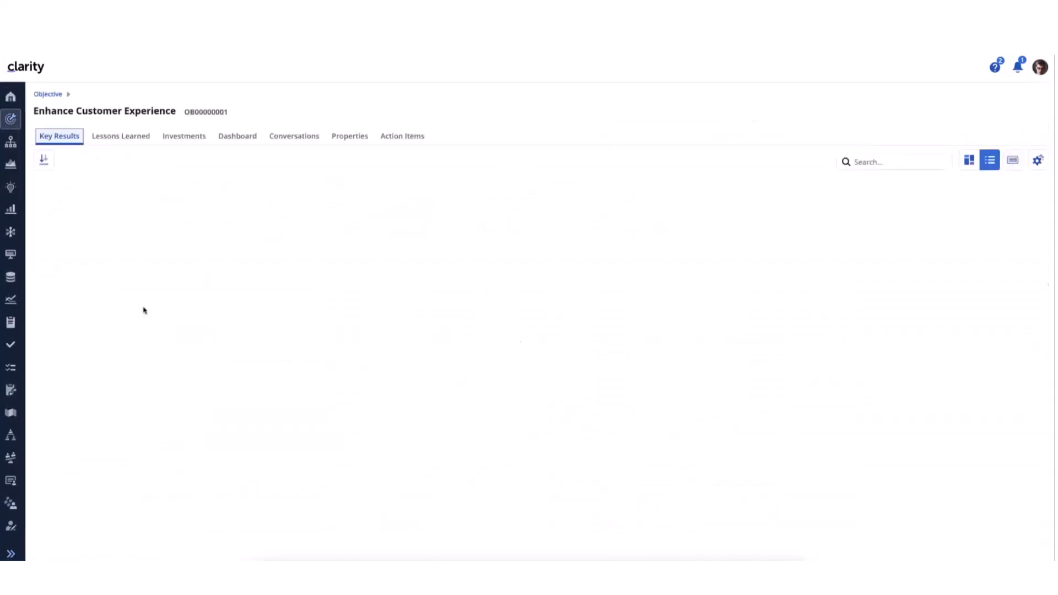
pyautogui.click(246, 140)
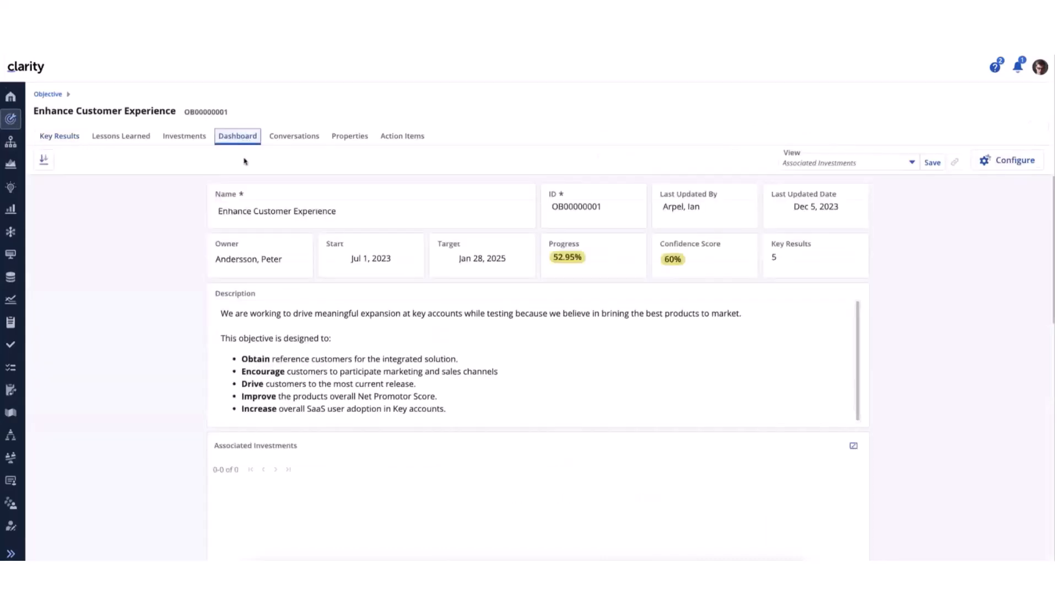
pyautogui.scroll(-2, 421, 361)
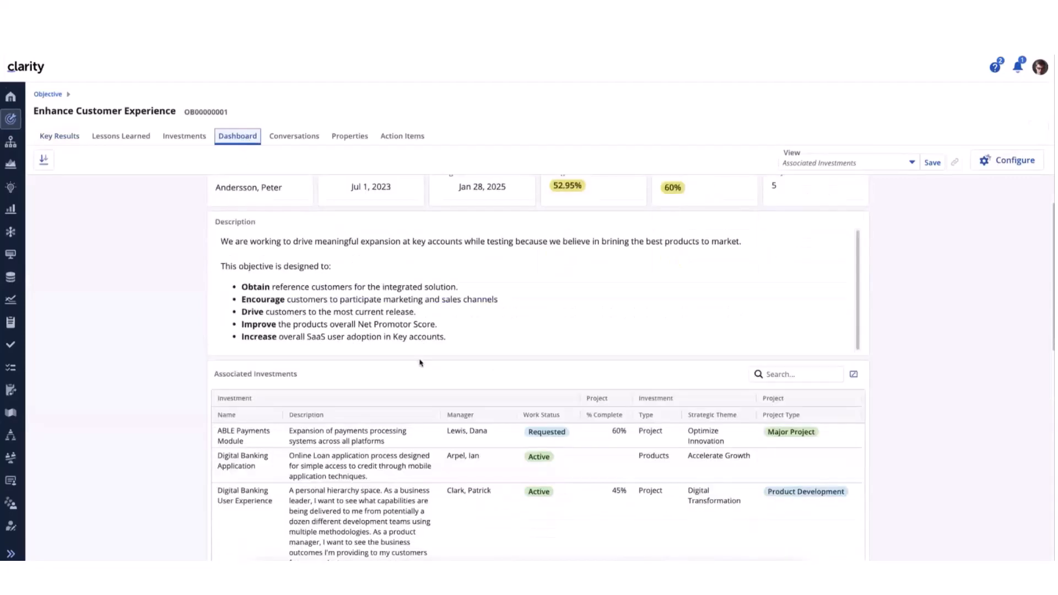
pyautogui.scroll(-1, 420, 362)
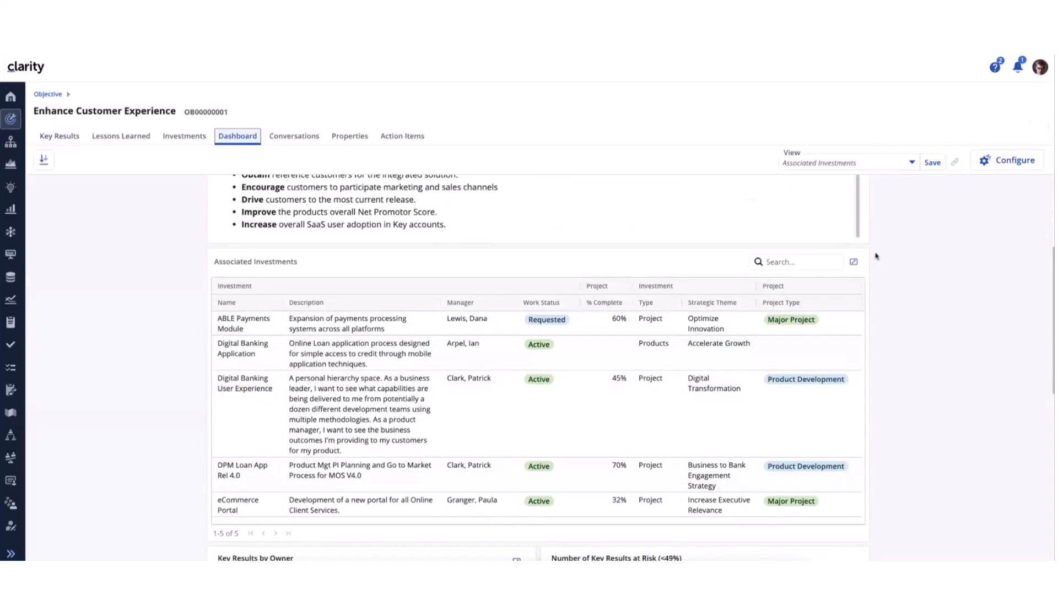
pyautogui.click(996, 163)
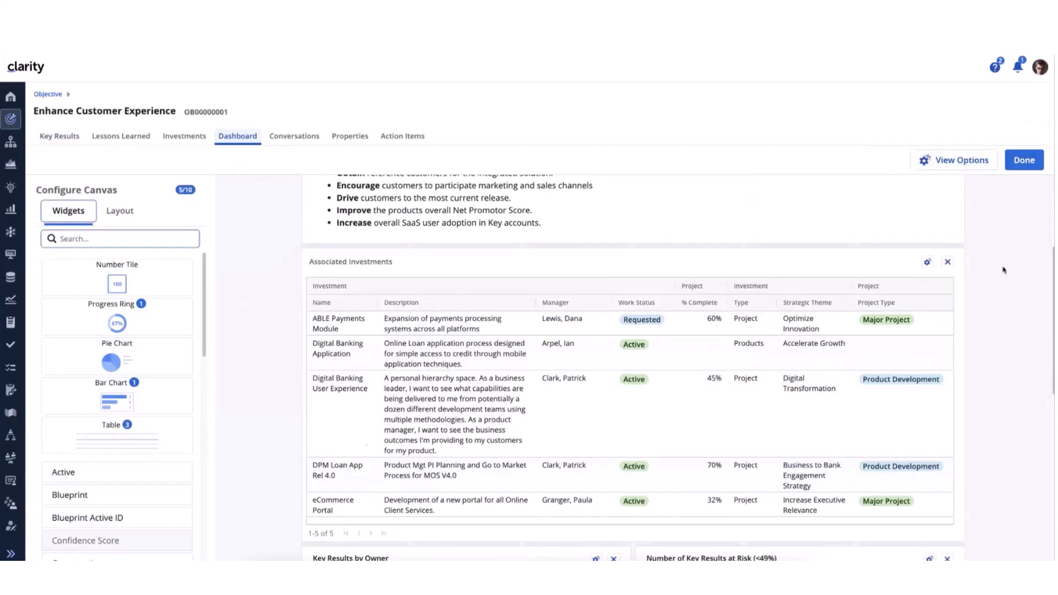
# Open the Associated Investments table's configuration, collapse the attribute groups to examine the available objects, and close it
pyautogui.click(928, 265)
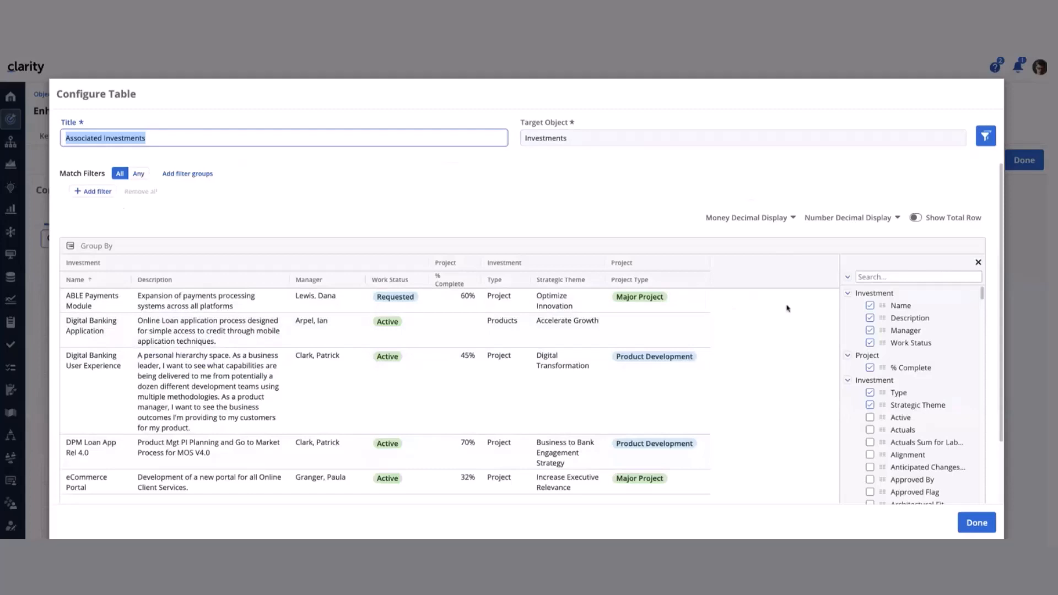
pyautogui.click(846, 279)
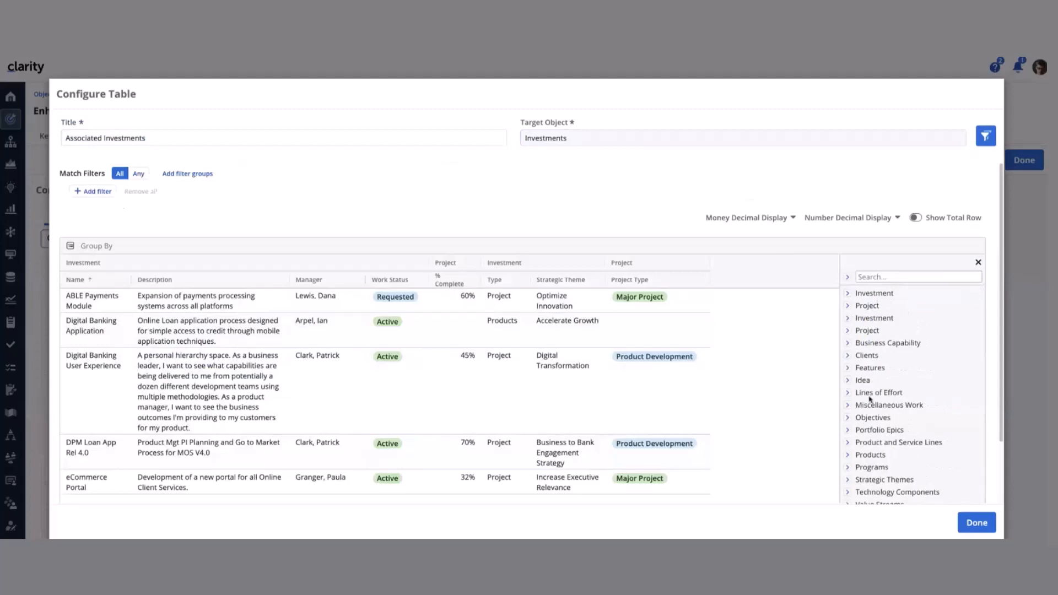
pyautogui.scroll(-3, 873, 391)
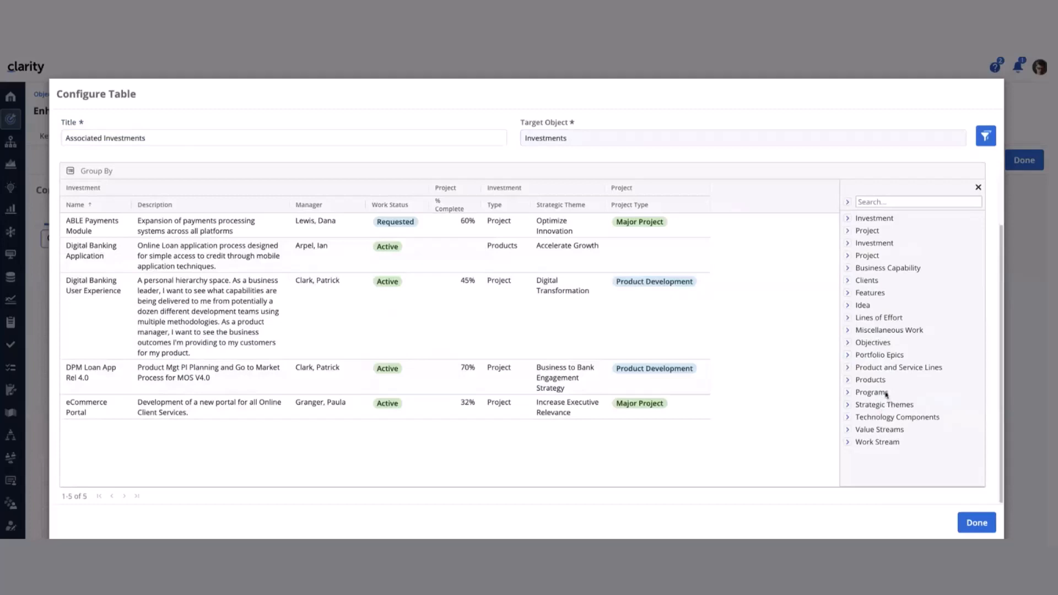
pyautogui.scroll(2, 885, 394)
pyautogui.scroll(2, 885, 388)
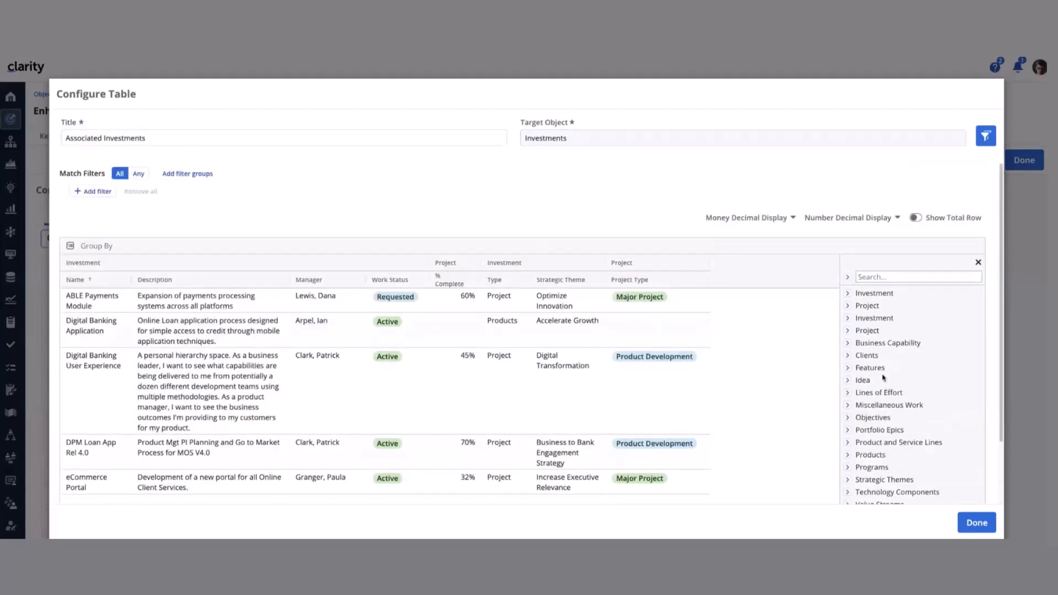
pyautogui.scroll(-2, 879, 426)
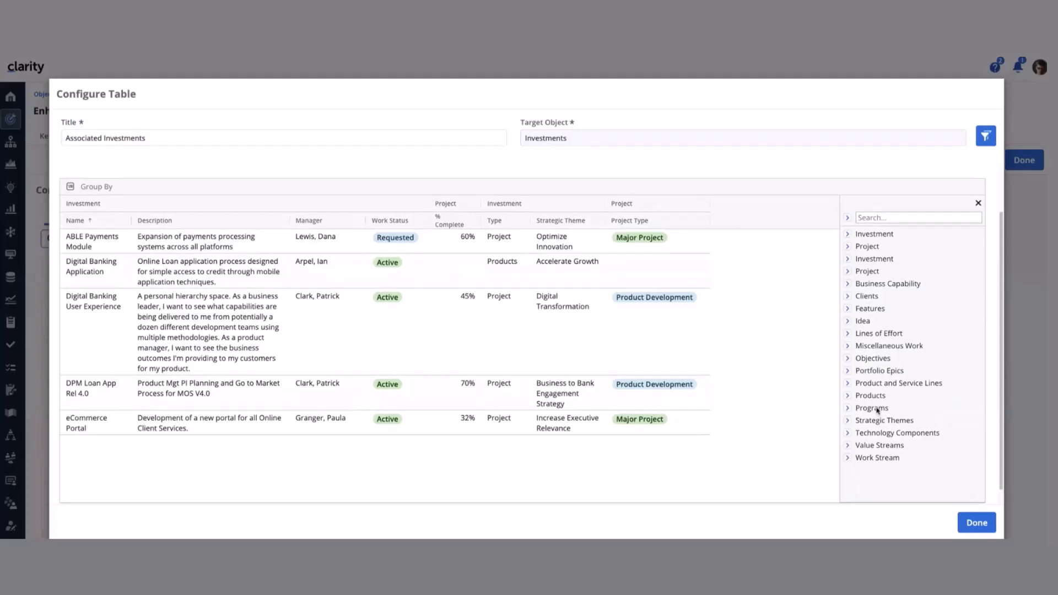
pyautogui.click(976, 526)
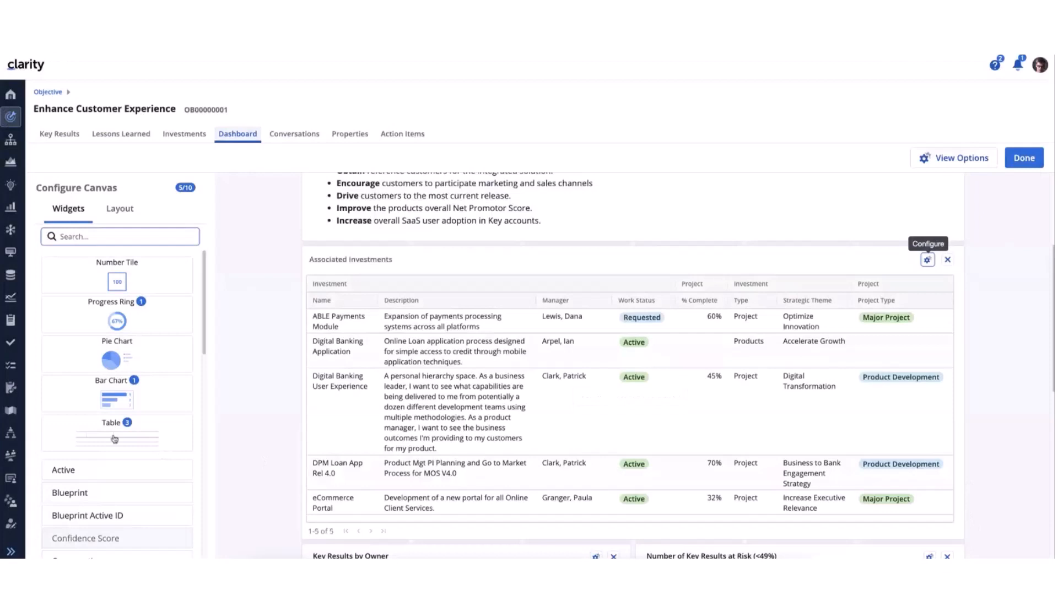
# Add a table widget to the dashboard above Associated Investments, titled Investment Owner, with Investments as target object
pyautogui.moveTo(114, 439); pyautogui.dragTo(379, 253)
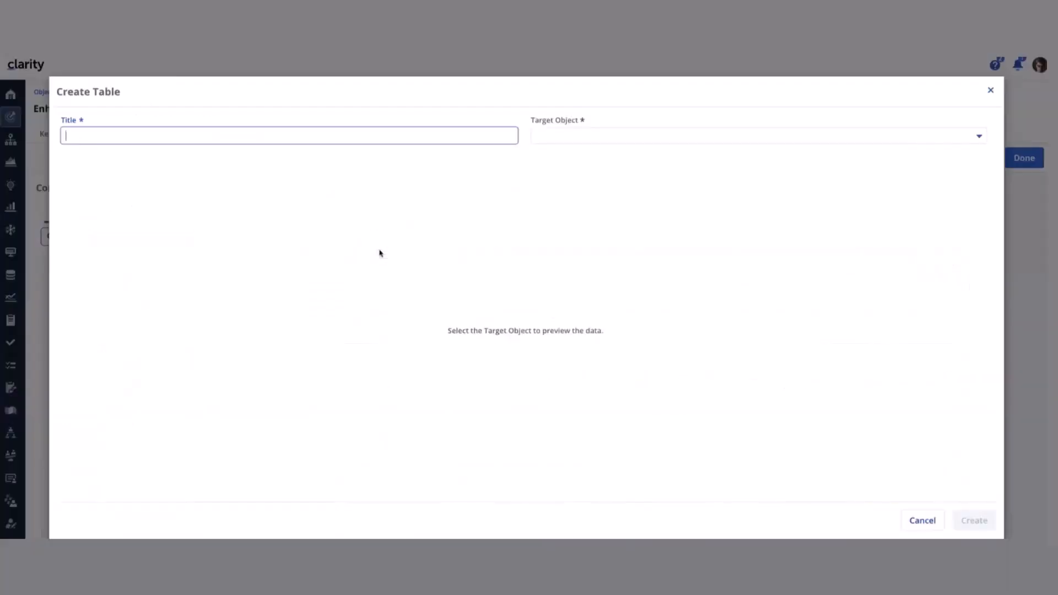
pyautogui.click(127, 130)
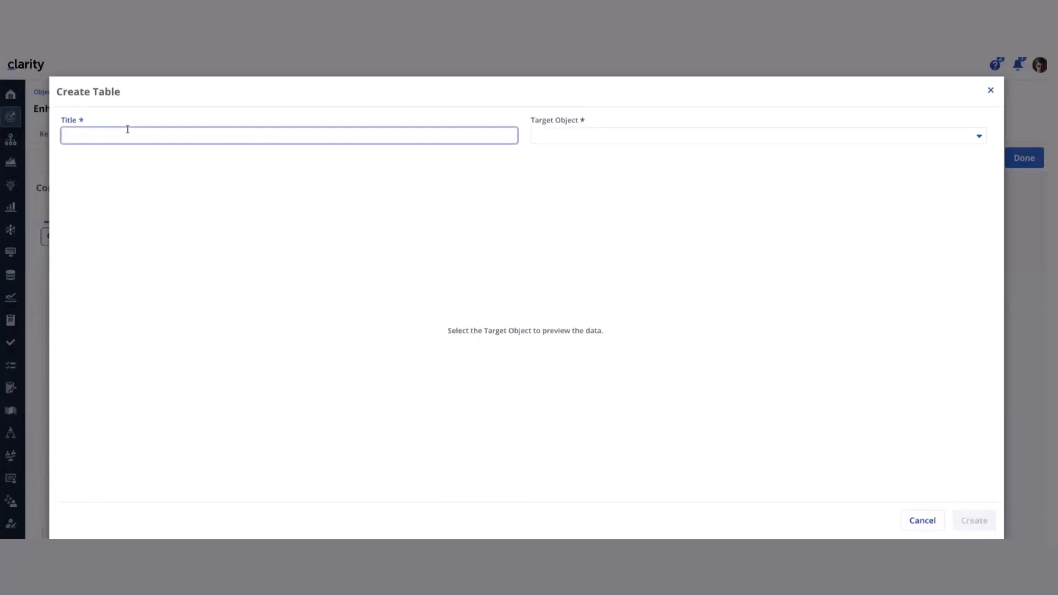
pyautogui.write('Investment Owner')
pyautogui.click(581, 139)
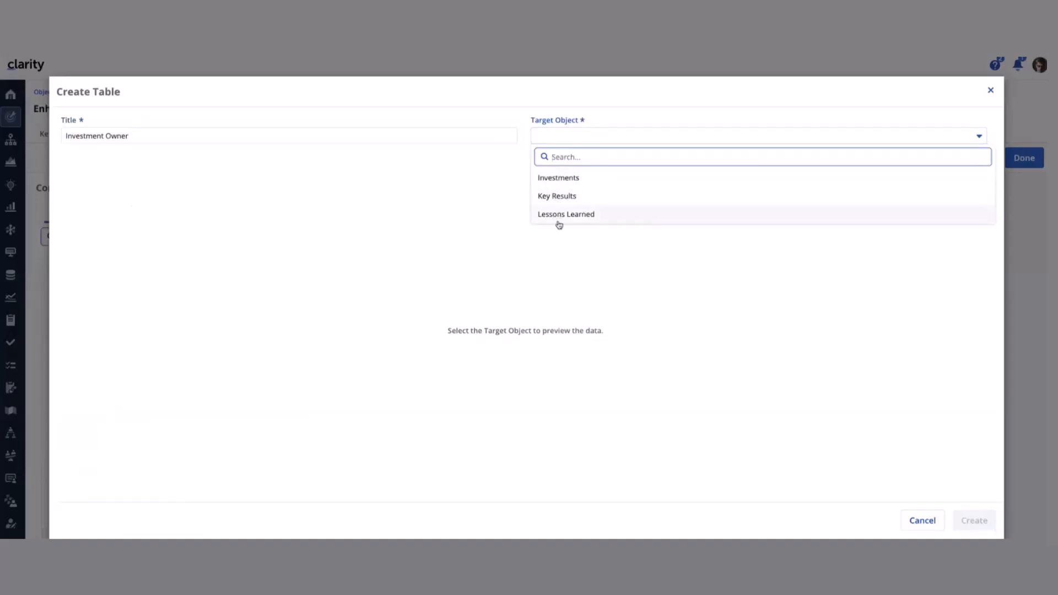
pyautogui.click(577, 180)
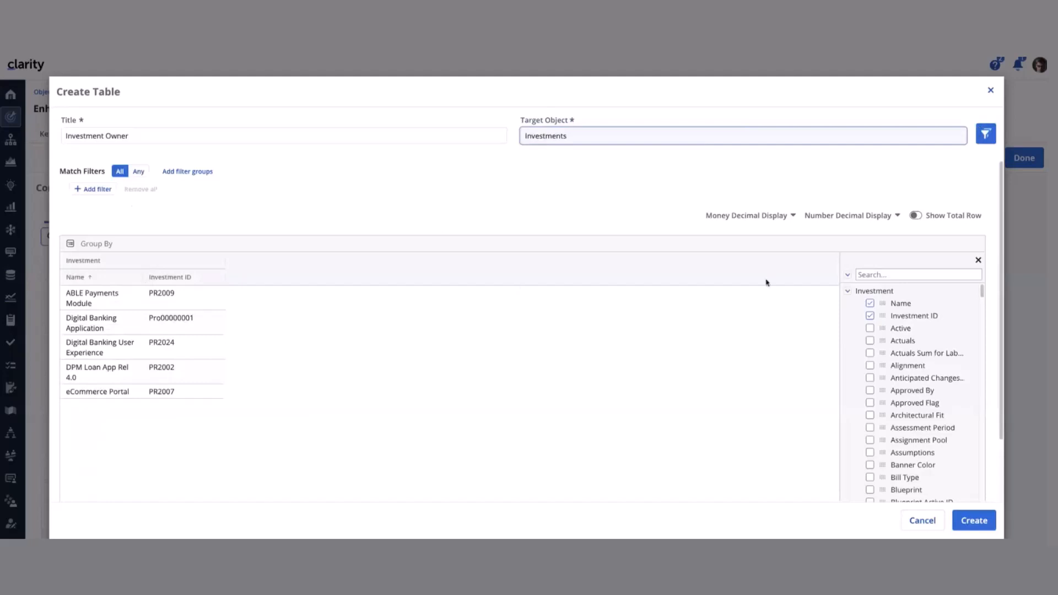
# Find the Investment object's Manager attribute and add it as a column to the Investment Owner table
pyautogui.click(873, 272)
pyautogui.write('magerr')
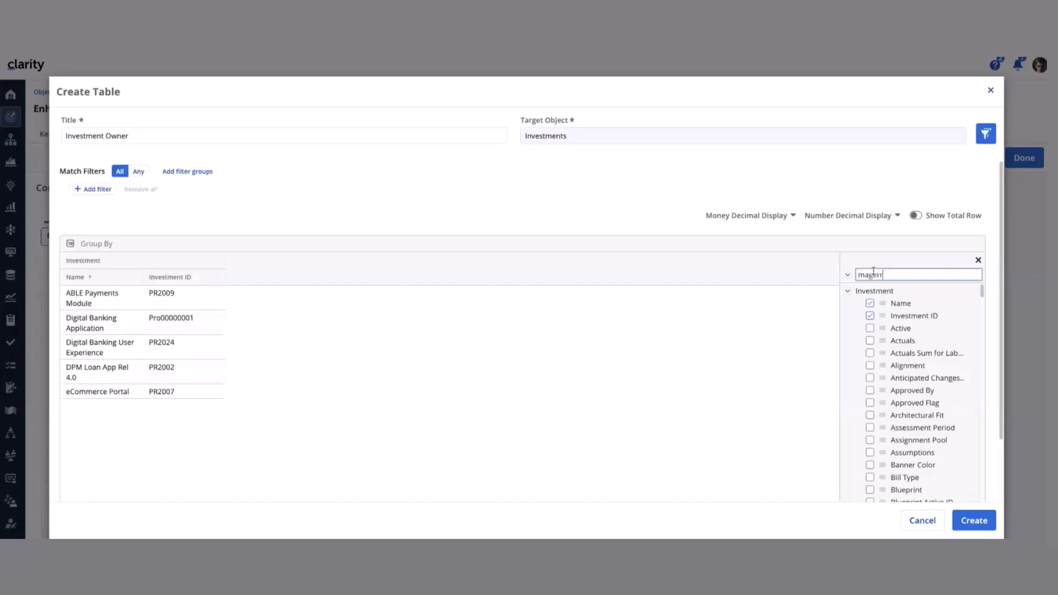
pyautogui.press('BackSpace')
pyautogui.press('BackSpace')
pyautogui.press('BackSpace')
pyautogui.press('BackSpace')
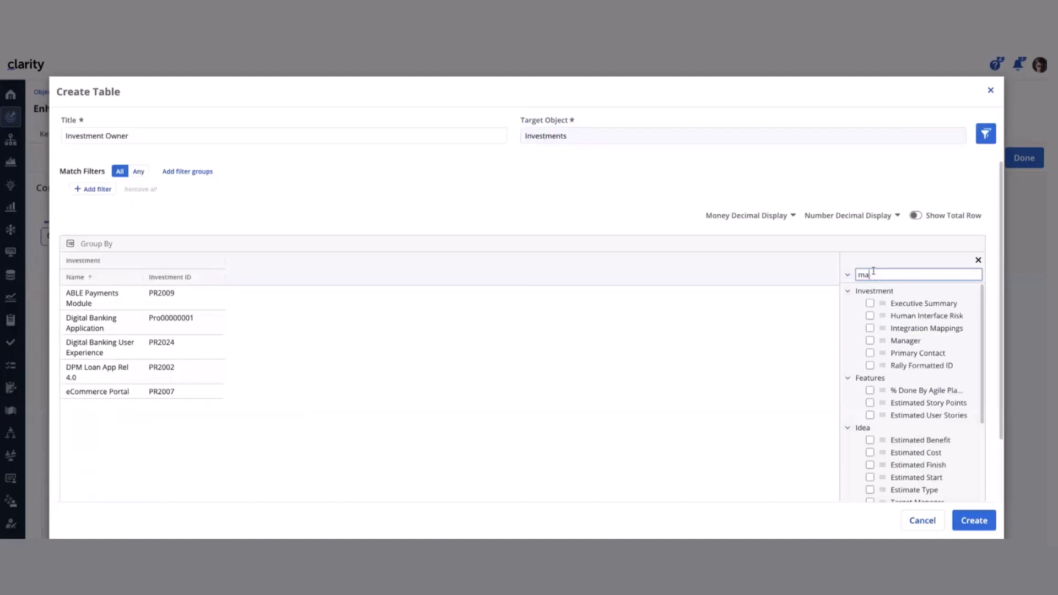
pyautogui.write('na')
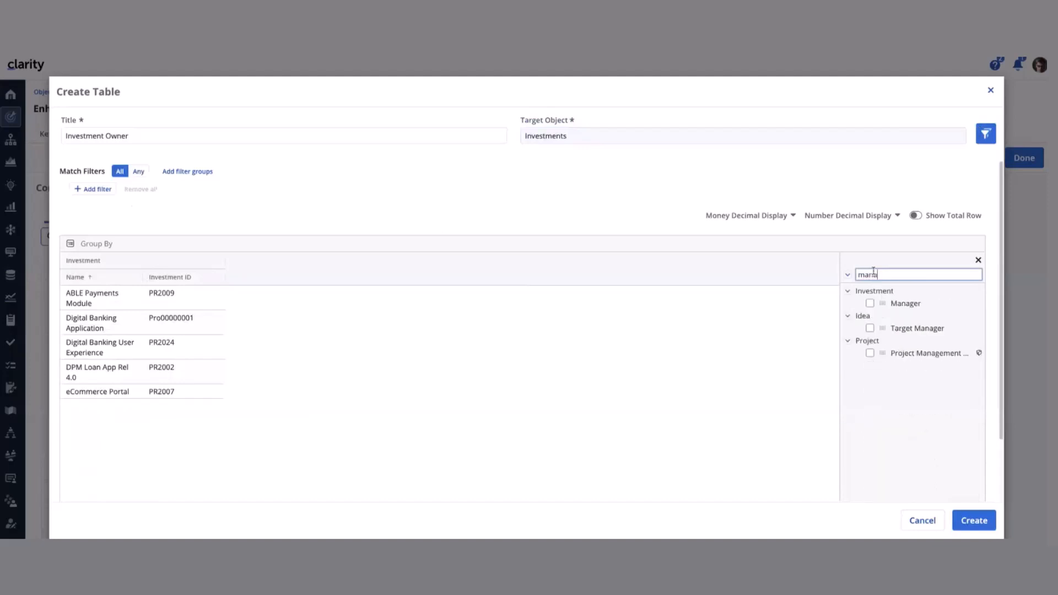
pyautogui.click(869, 303)
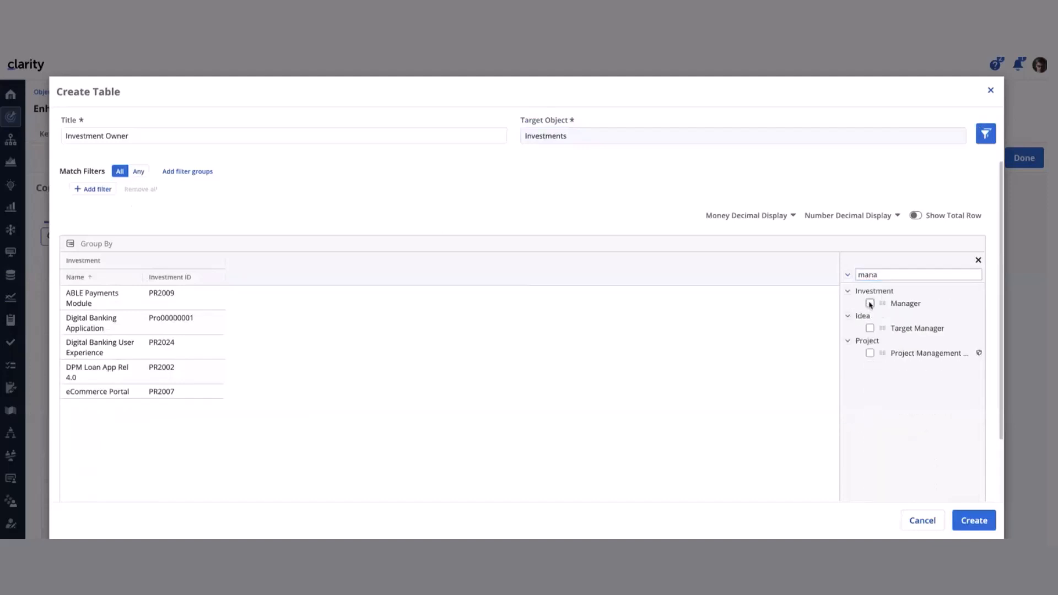
# Find the Investment object's Start attribute and add it as a column to the Investment Owner table
pyautogui.click(868, 274)
pyautogui.write('start')
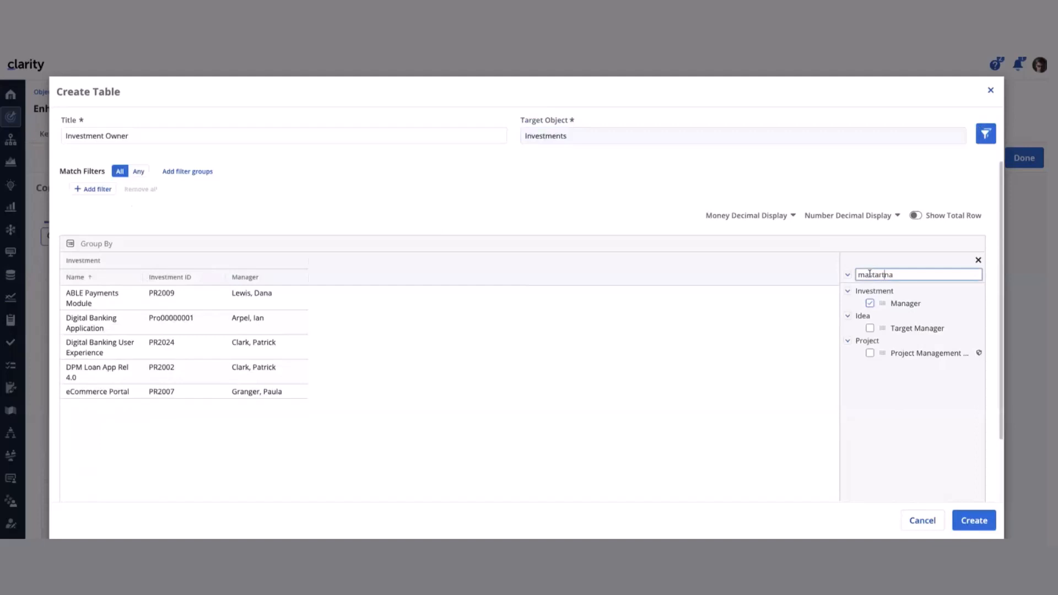
pyautogui.doubleClick(867, 274)
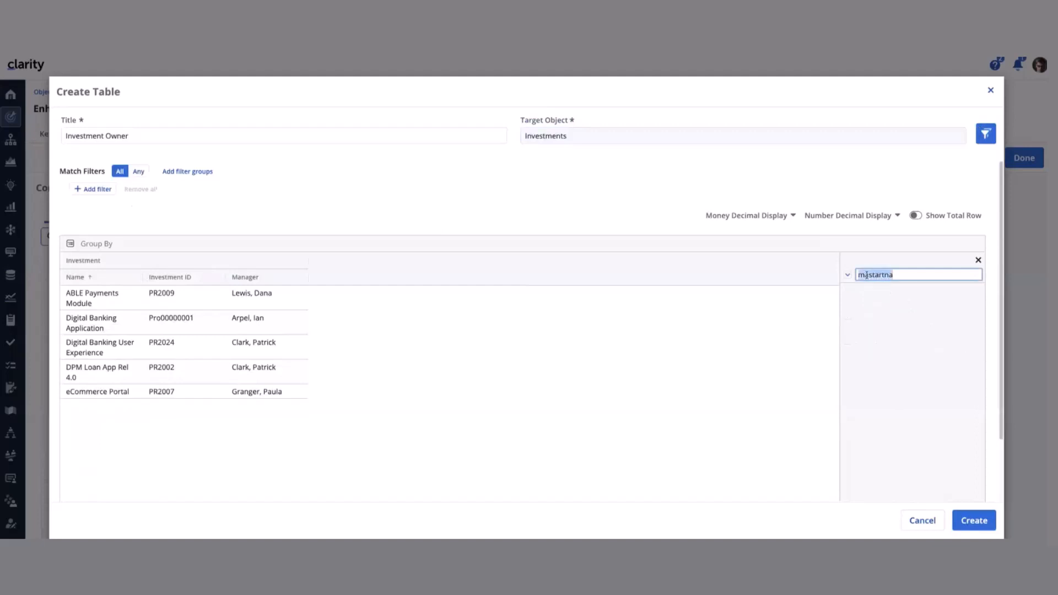
pyautogui.write('start')
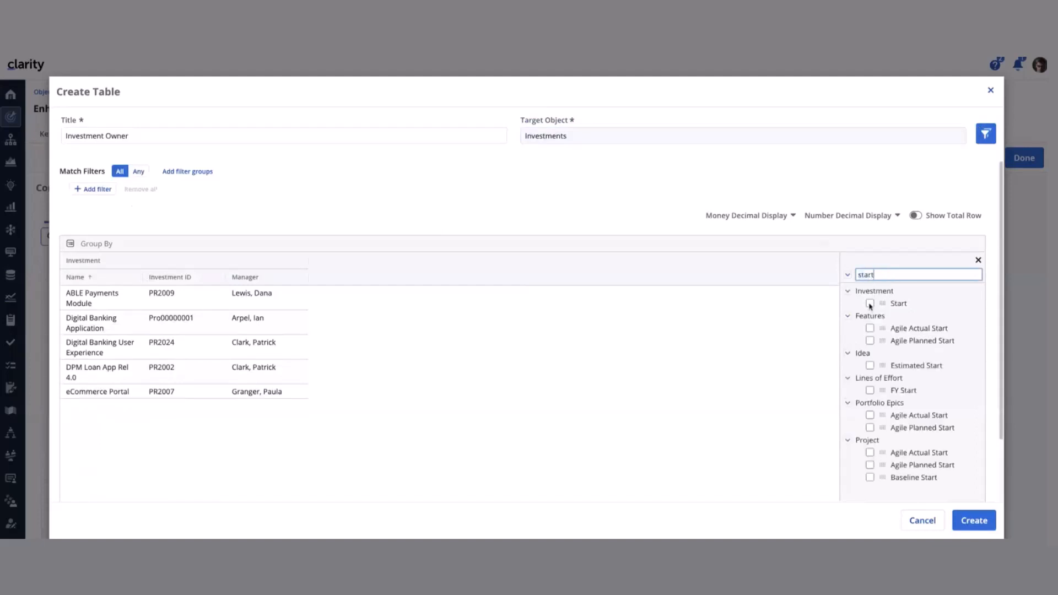
pyautogui.click(869, 303)
# Add the Investment object's Finish attribute as a column to the Investment Owner table and close the column selection
pyautogui.doubleClick(864, 275)
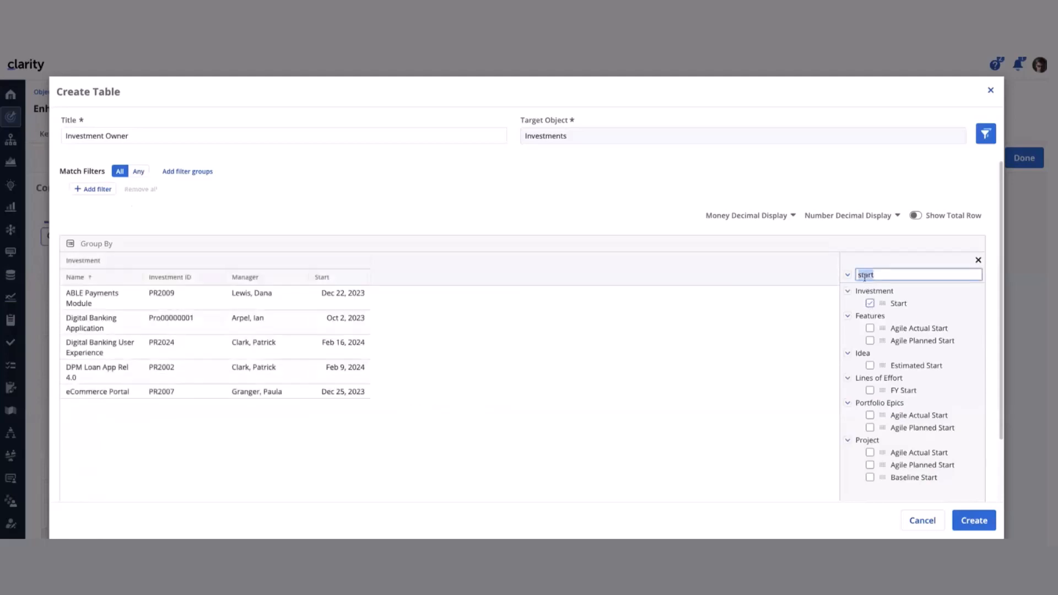
pyautogui.write('fina')
pyautogui.press('BackSpace')
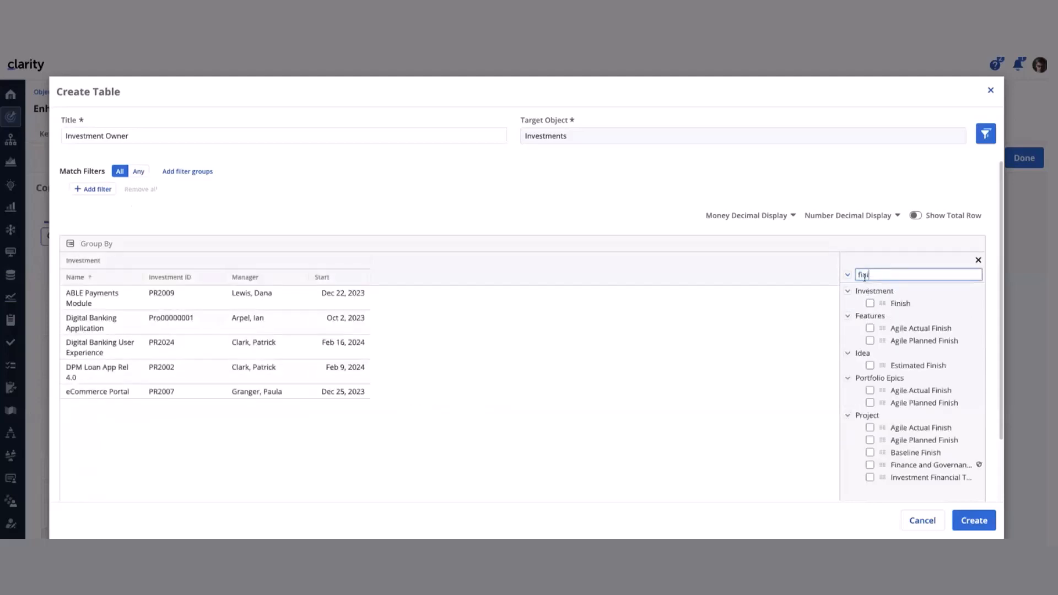
pyautogui.write('i')
pyautogui.click(870, 303)
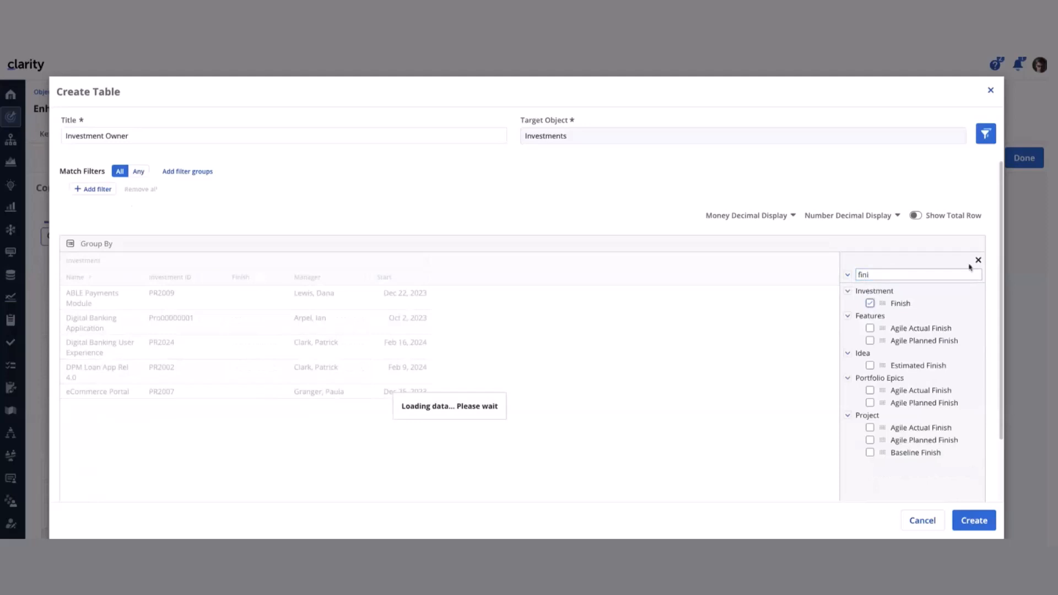
pyautogui.click(978, 260)
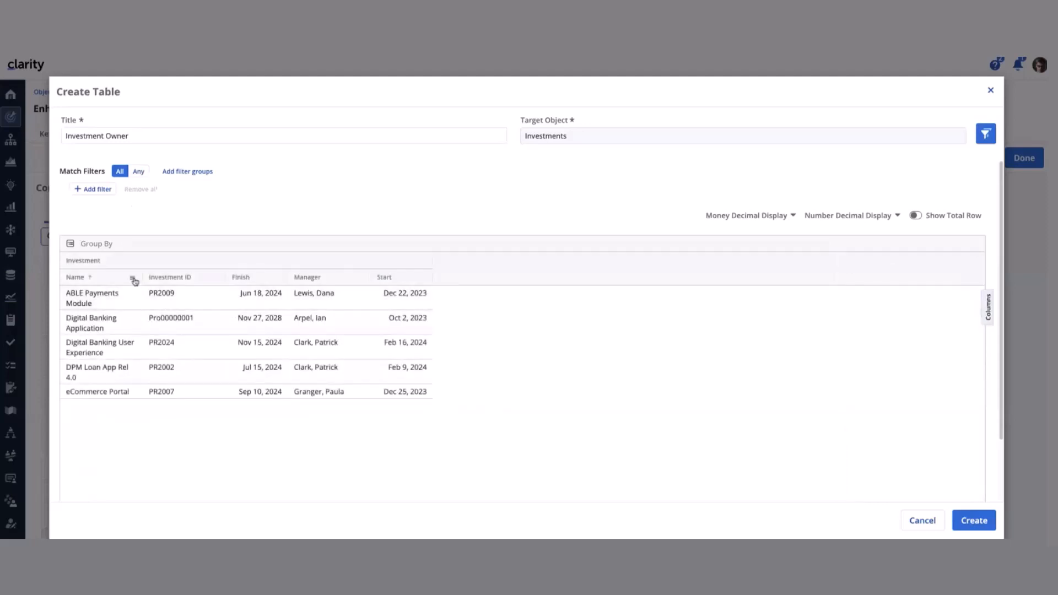
# Autosize all columns of the Investment Owner table and create the widget
pyautogui.click(134, 278)
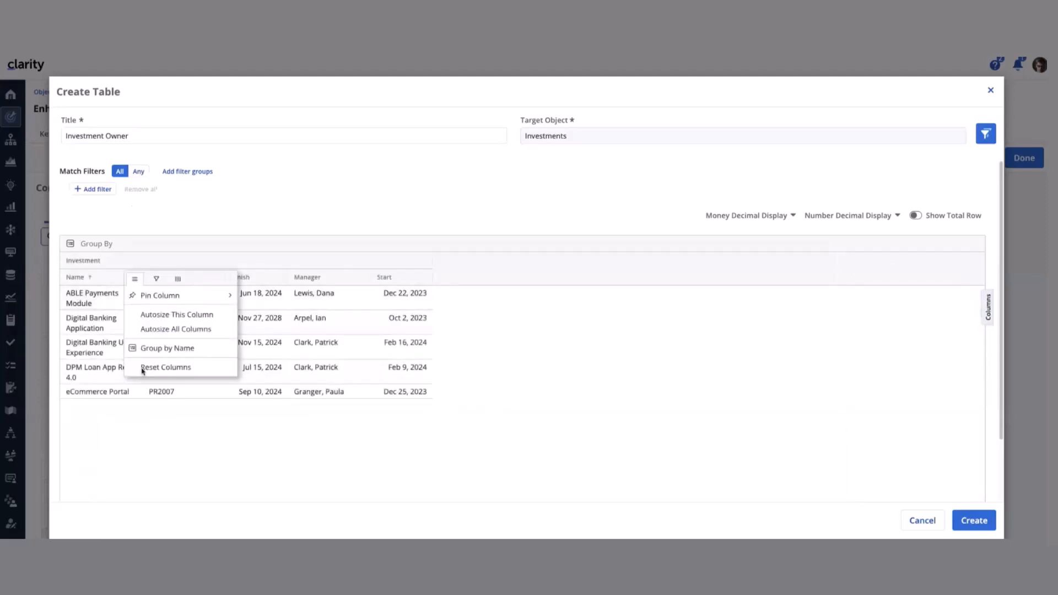
pyautogui.click(147, 330)
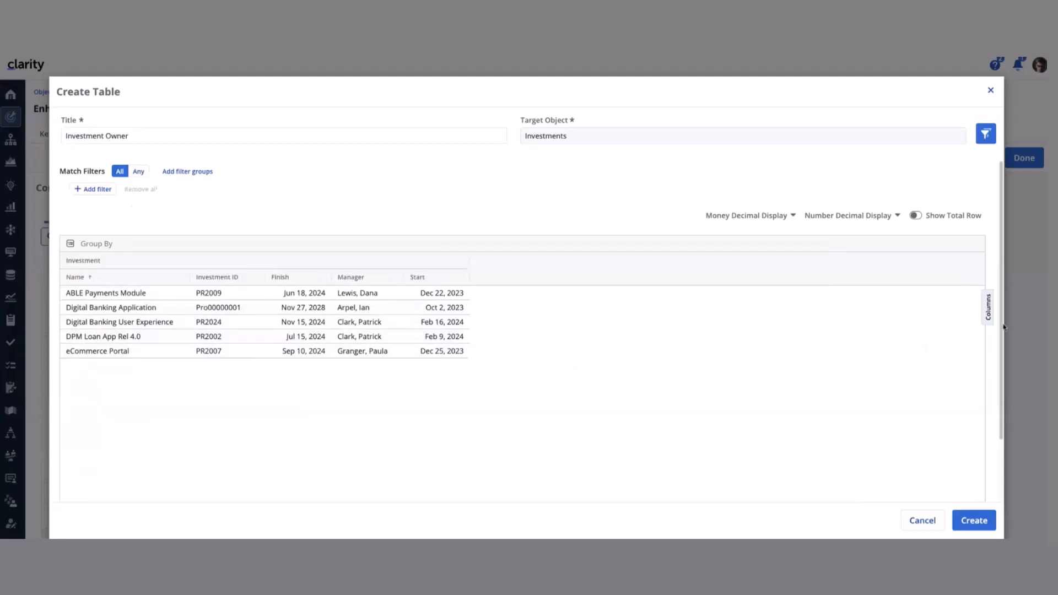
pyautogui.click(974, 521)
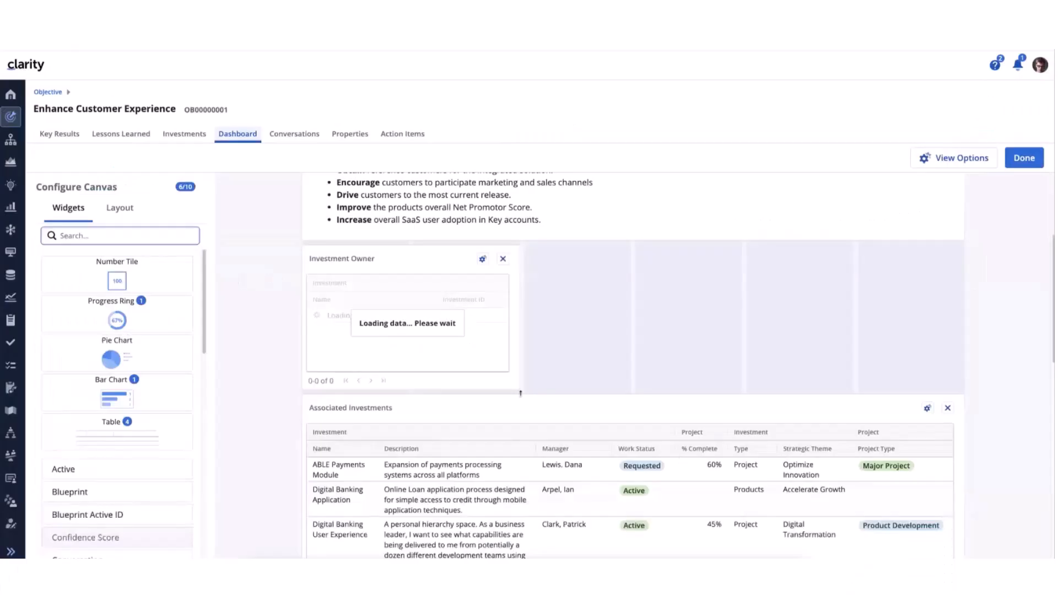
# Widen the Investment Owner widget to the full canvas width and make it tall enough to show all its rows
pyautogui.moveTo(520, 393); pyautogui.dragTo(959, 392)
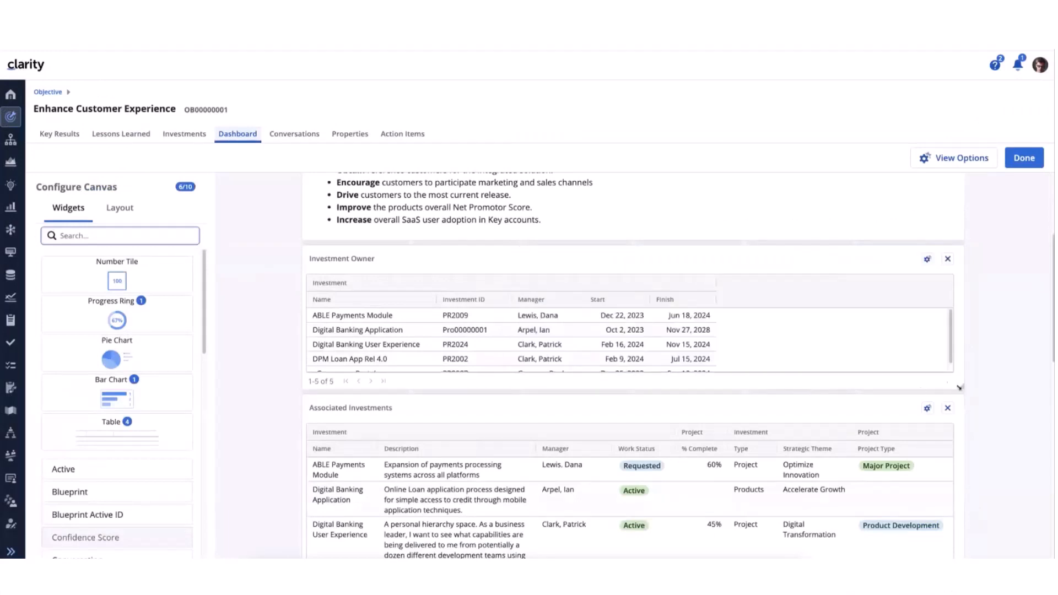
pyautogui.moveTo(960, 386); pyautogui.dragTo(960, 436)
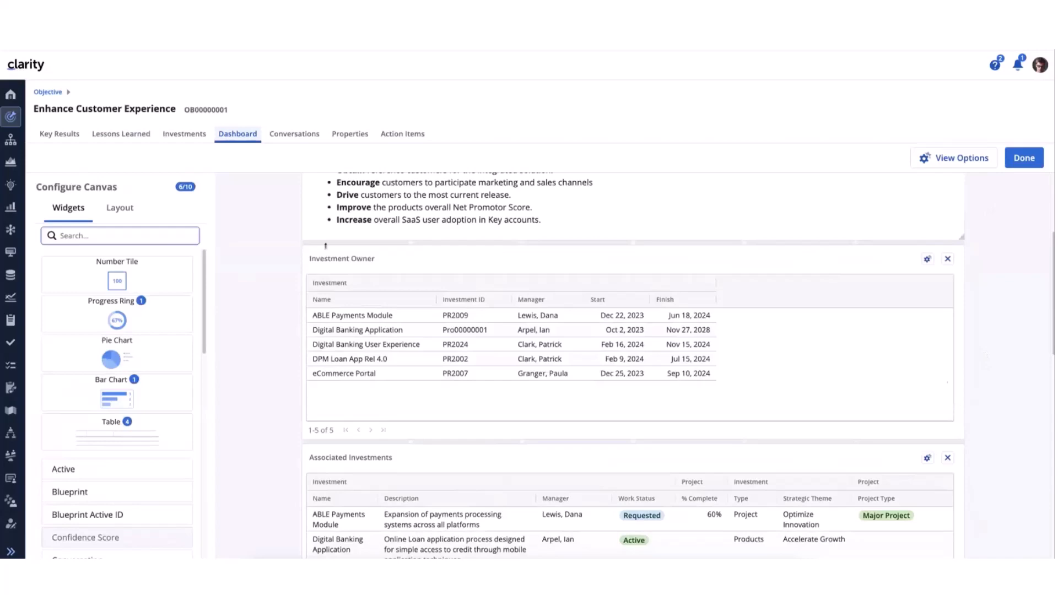
# Check the dashboard's layout, finish configuring the canvas, and save the changes to the Associated Investments view
pyautogui.scroll(-6, 869, 361)
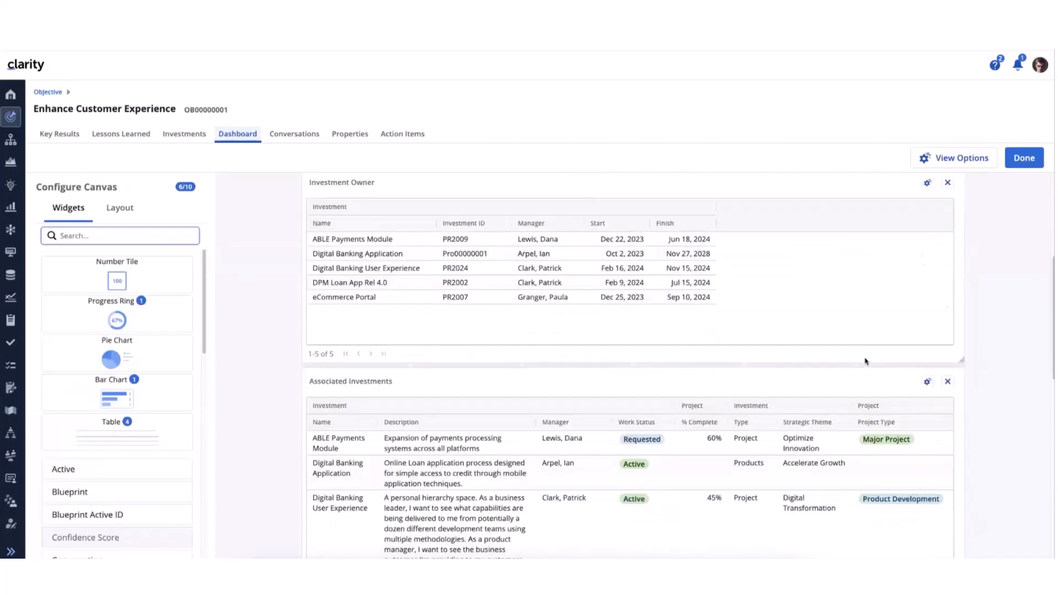
pyautogui.scroll(-3, 860, 357)
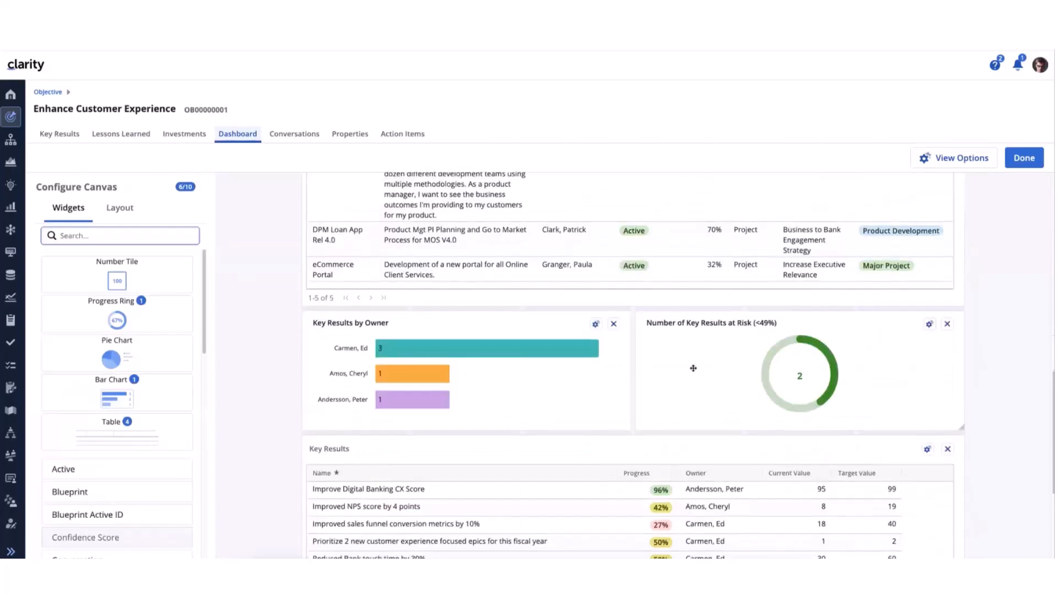
pyautogui.scroll(-3, 692, 368)
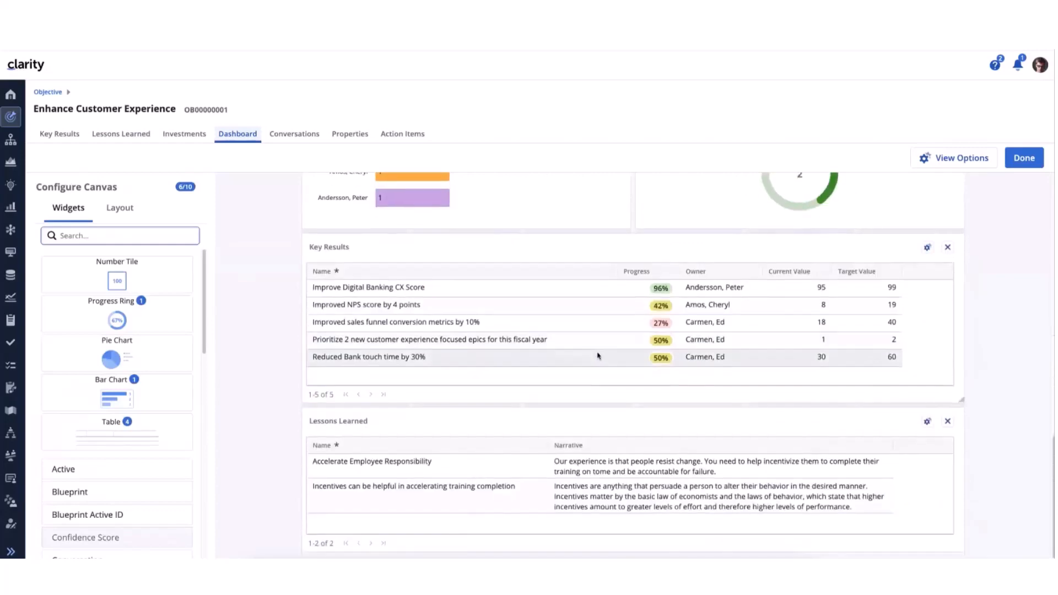
pyautogui.scroll(15, 599, 356)
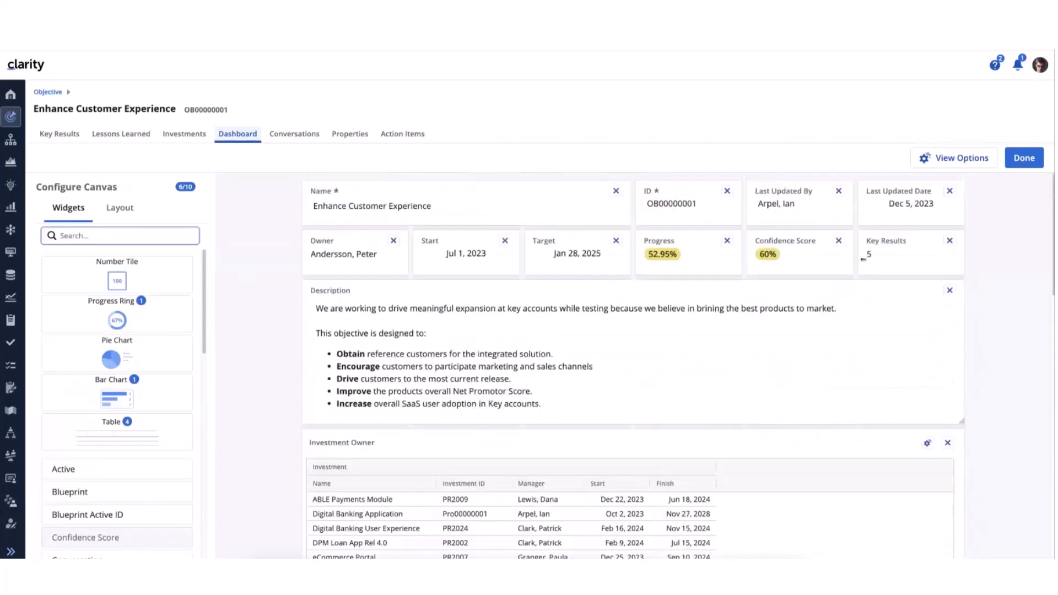
pyautogui.scroll(-3, 492, 354)
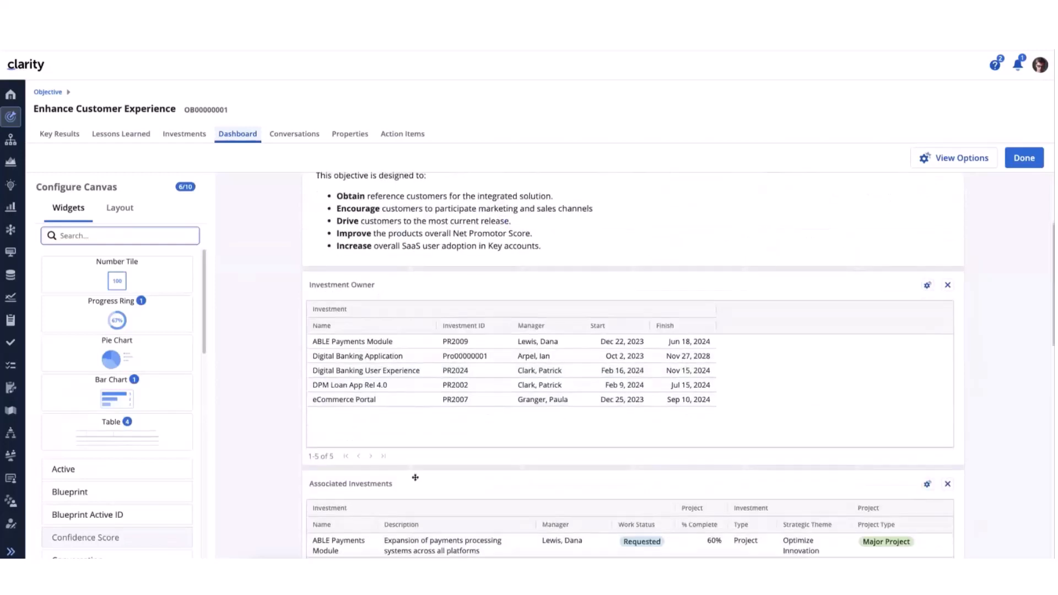
pyautogui.scroll(-1, 415, 477)
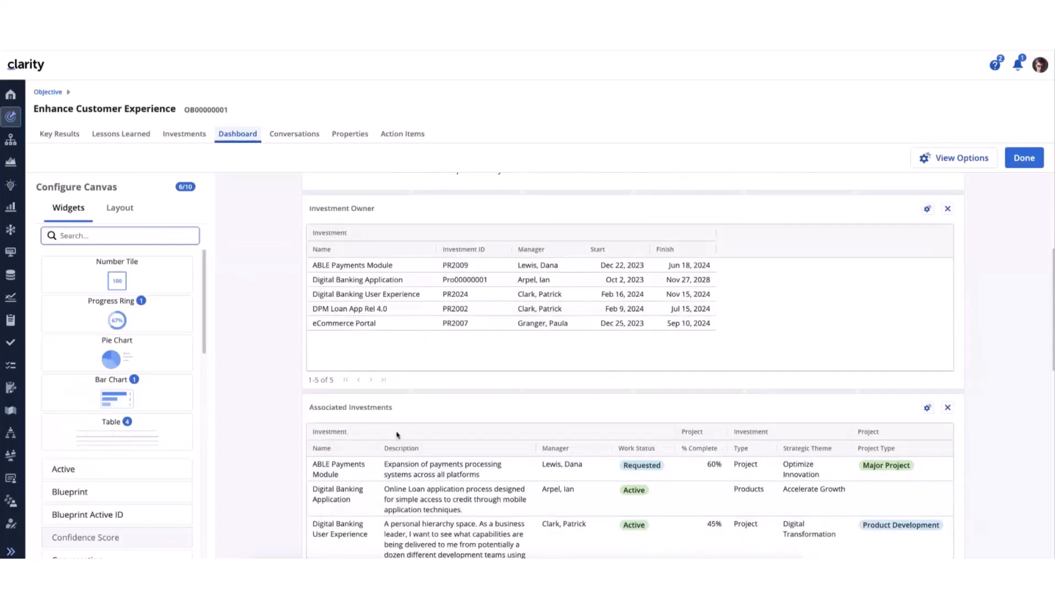
pyautogui.scroll(2, 540, 419)
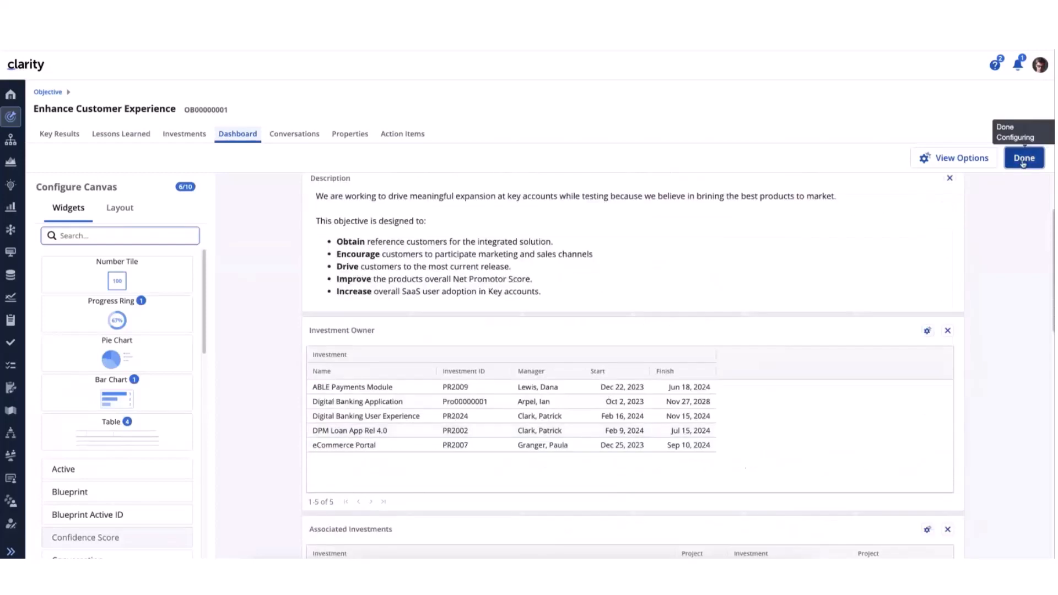
pyautogui.click(1023, 160)
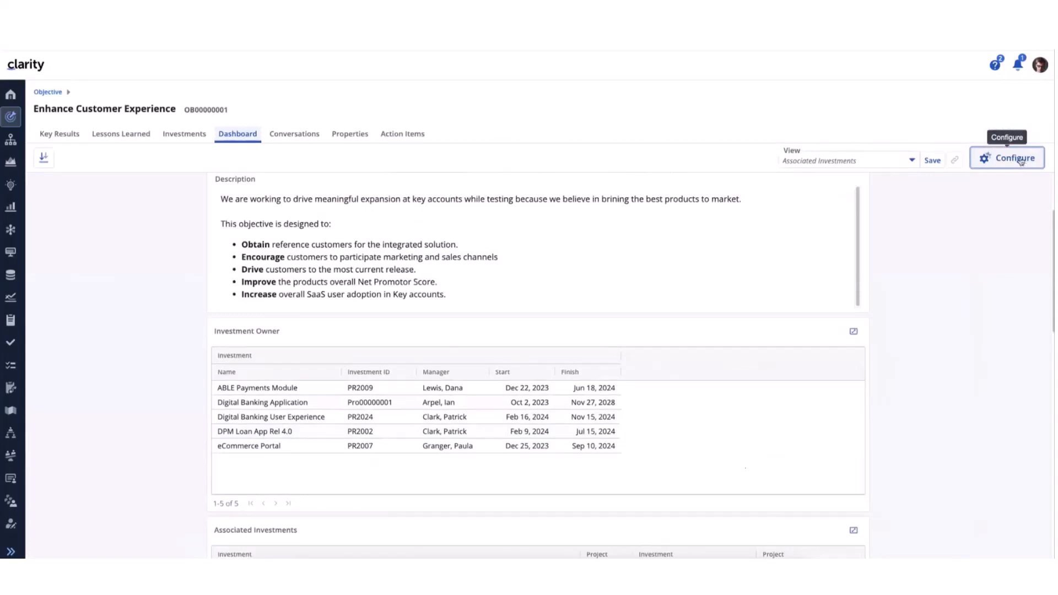
pyautogui.click(931, 161)
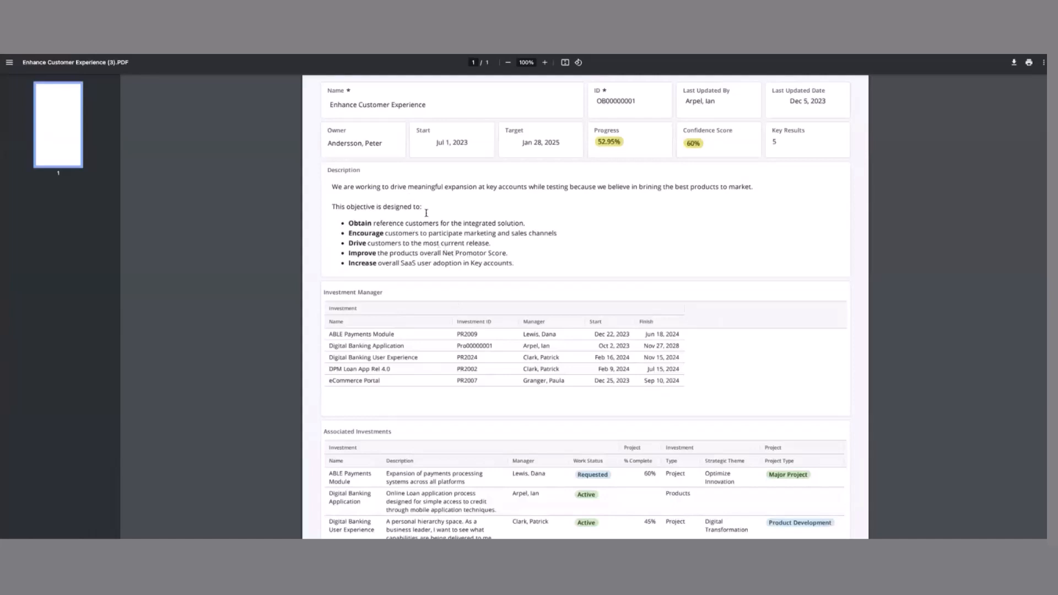
# Examine the objective details, Investment Manager table and Associated Investments table in the exported Enhance Customer Experience PDF
pyautogui.scroll(-2, 435, 274)
pyautogui.scroll(-8, 435, 274)
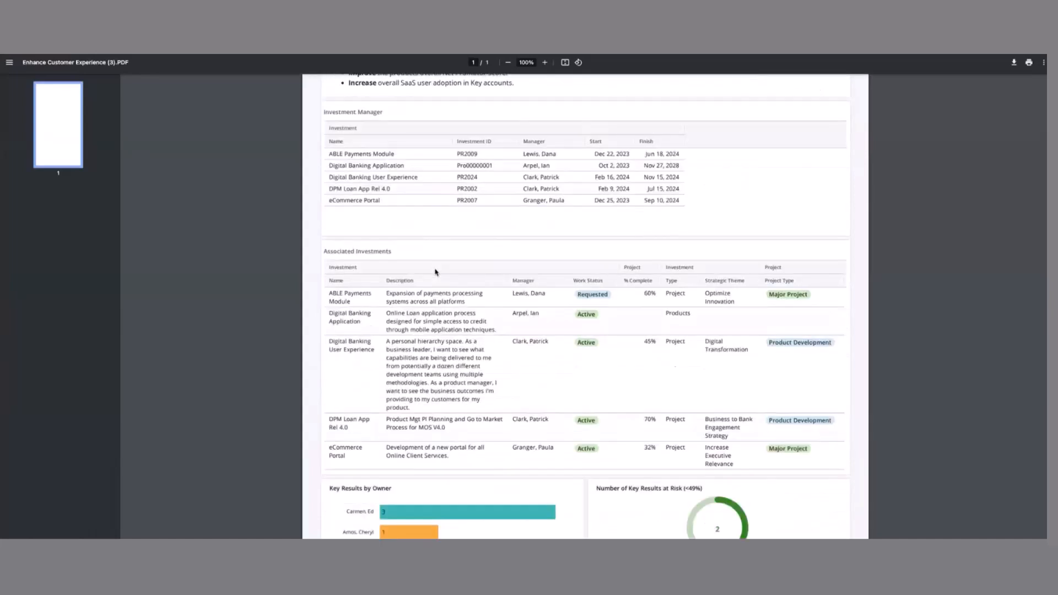
pyautogui.scroll(10, 436, 270)
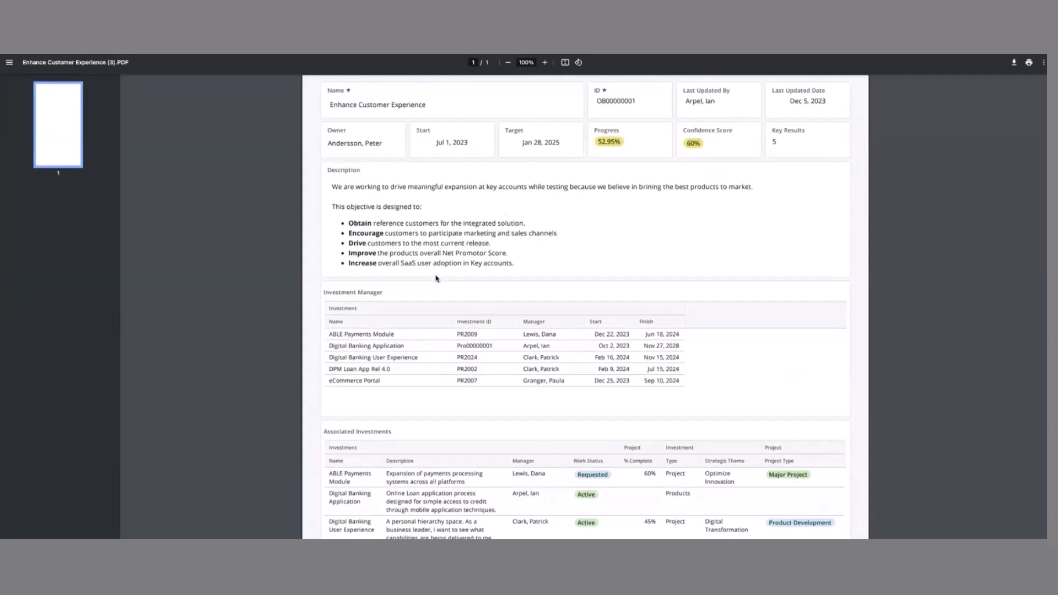
pyautogui.scroll(-3, 437, 275)
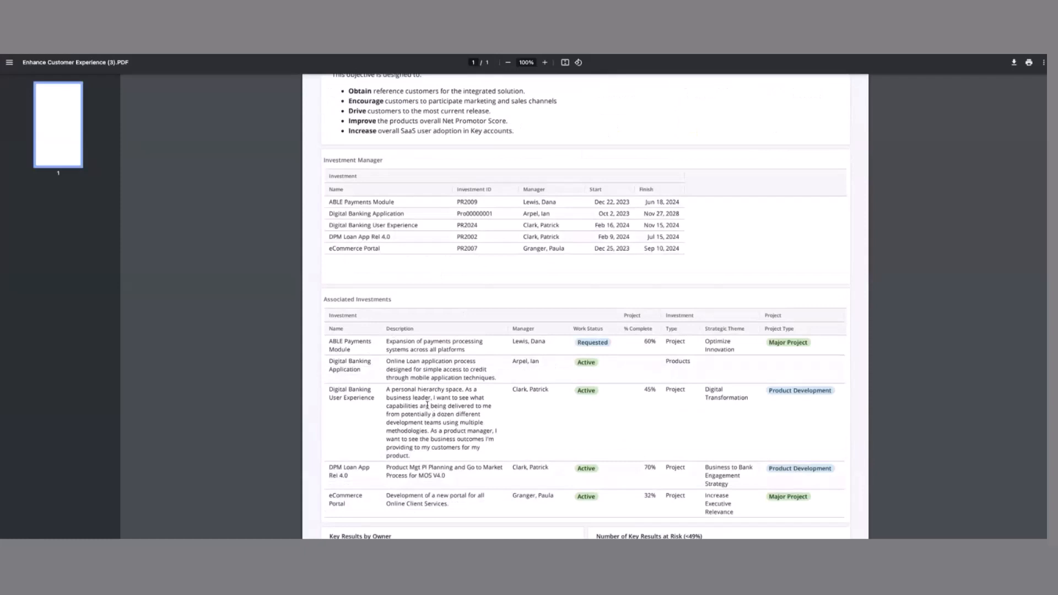
pyautogui.scroll(2, 463, 386)
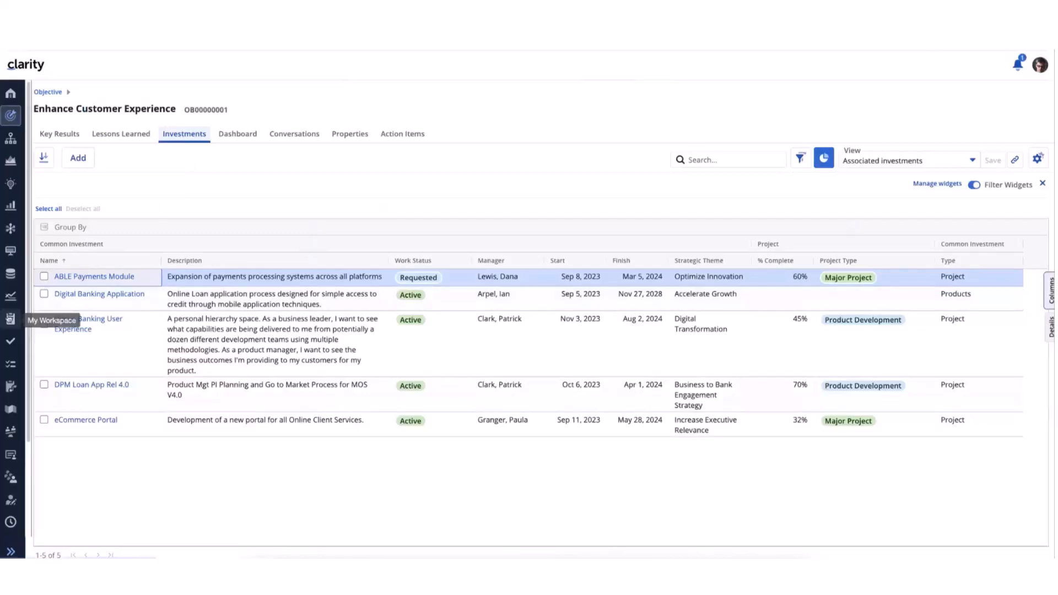
# Go to the Blueprints list in Administration and open the Objective Blueprint
pyautogui.scroll(-2, 11, 317)
pyautogui.click(11, 494)
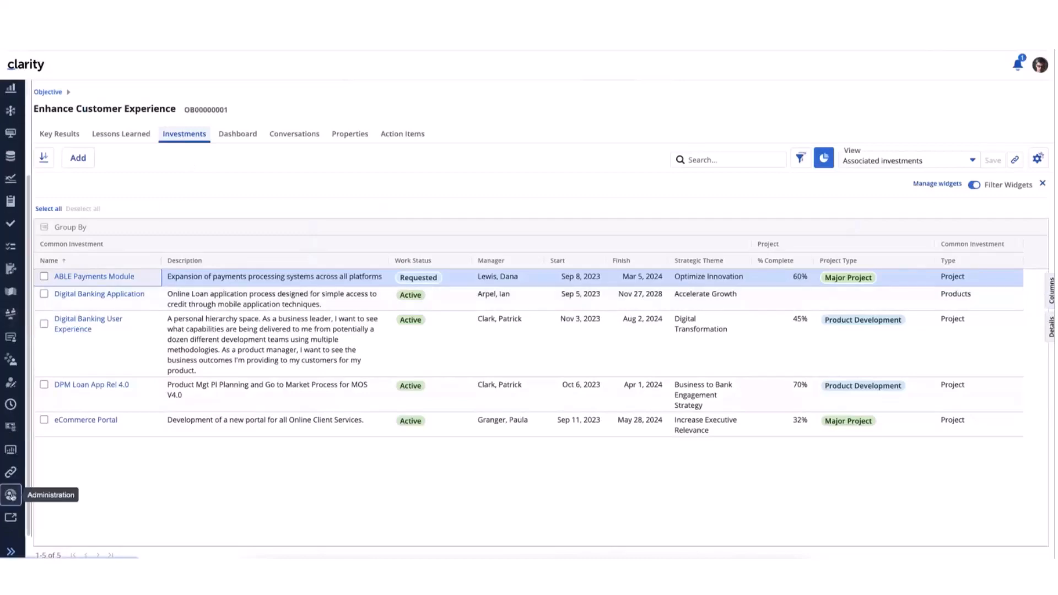
pyautogui.click(371, 206)
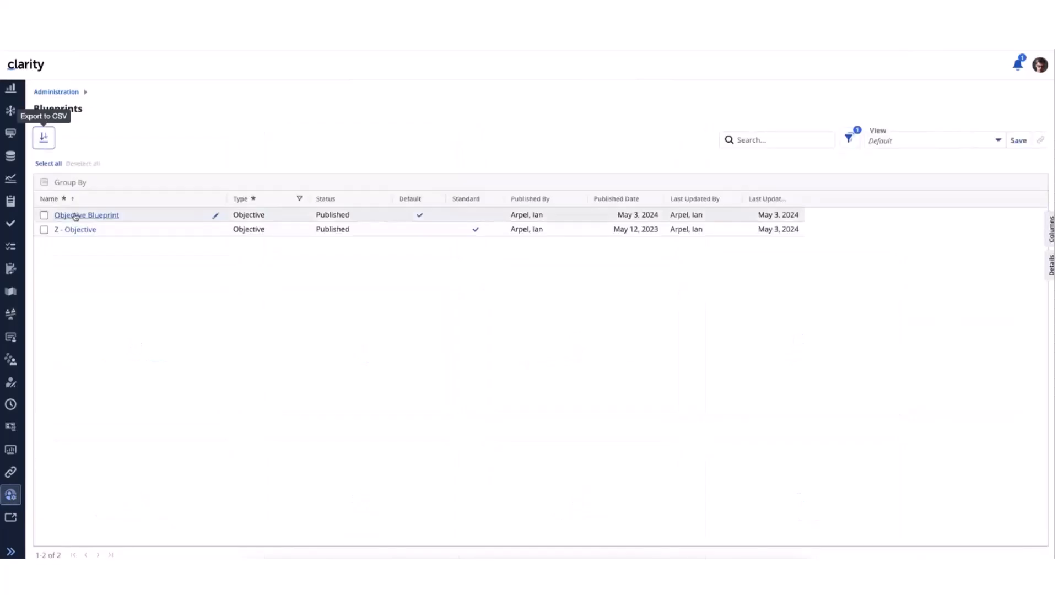
pyautogui.click(88, 217)
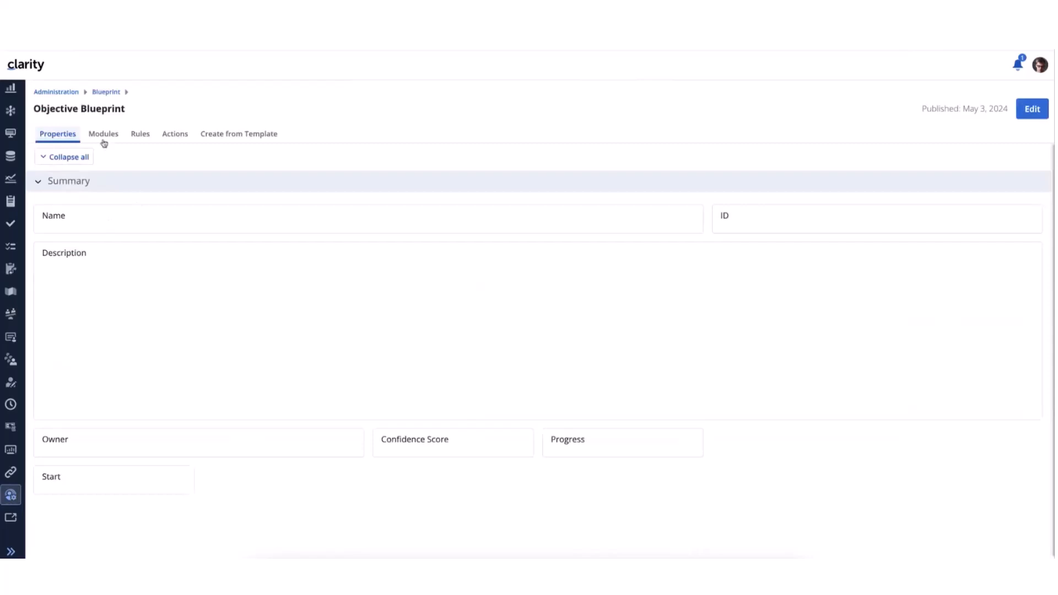
# Put the Objective Blueprint in edit mode and open the Investments module's configuration to examine its enabled objects
pyautogui.click(1031, 109)
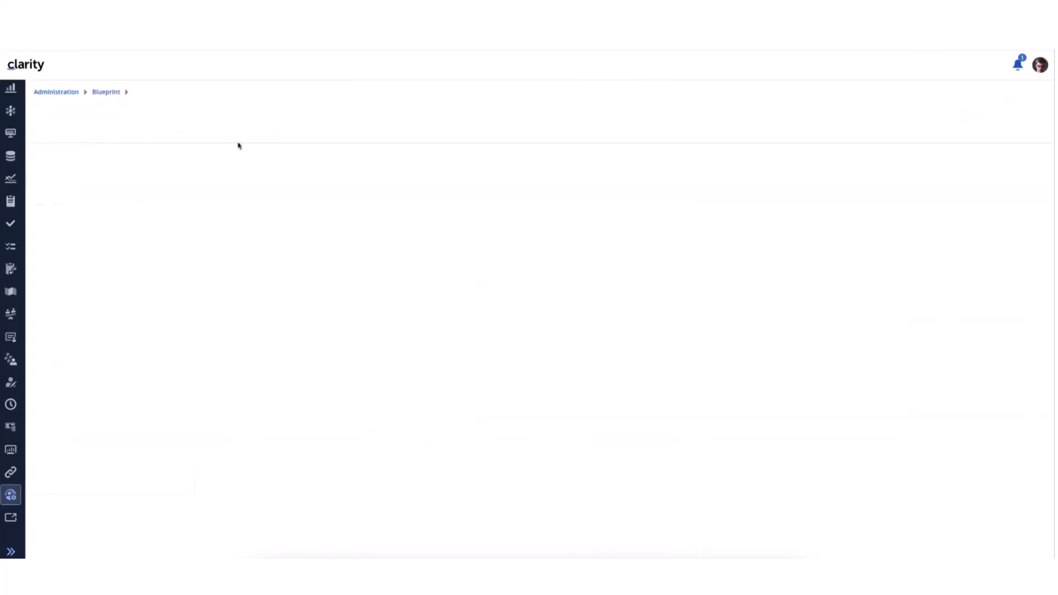
pyautogui.click(108, 141)
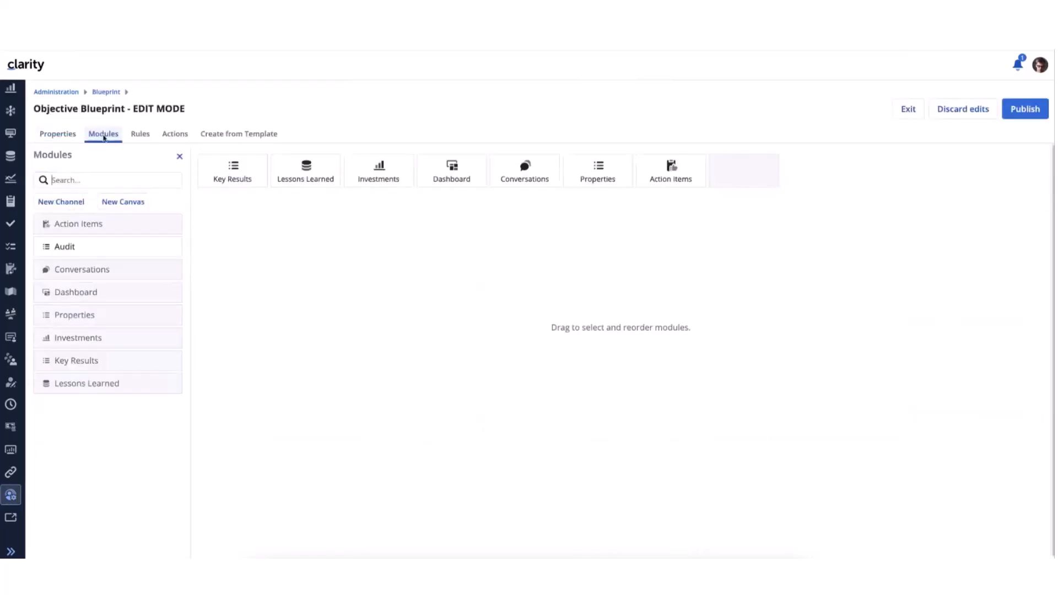
pyautogui.click(379, 179)
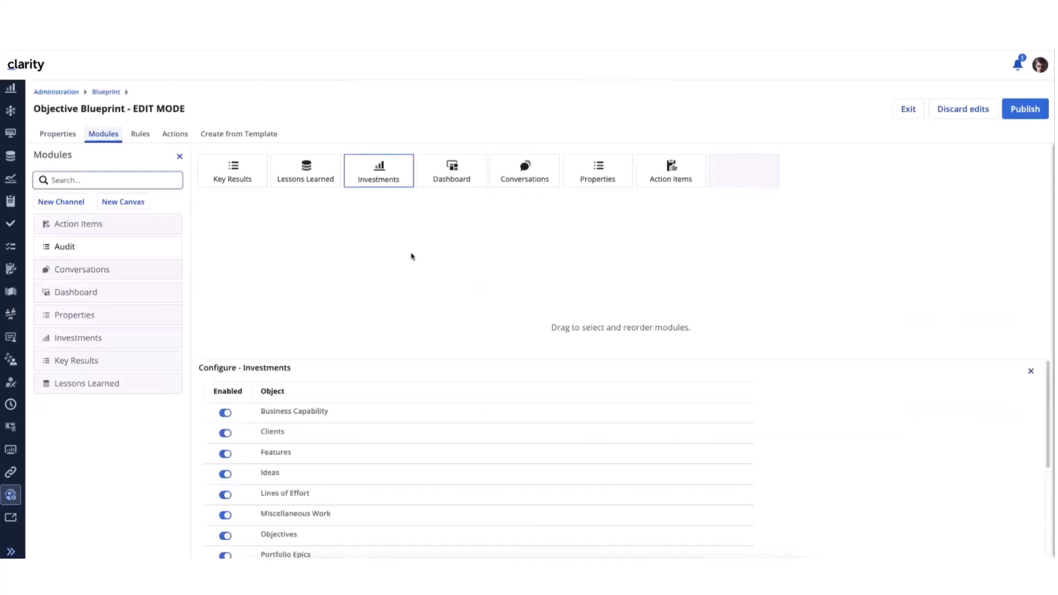
# Examine the full list of objects enabled for the Investments module, and exit the Objective Blueprint's edit mode
pyautogui.scroll(-5, 408, 408)
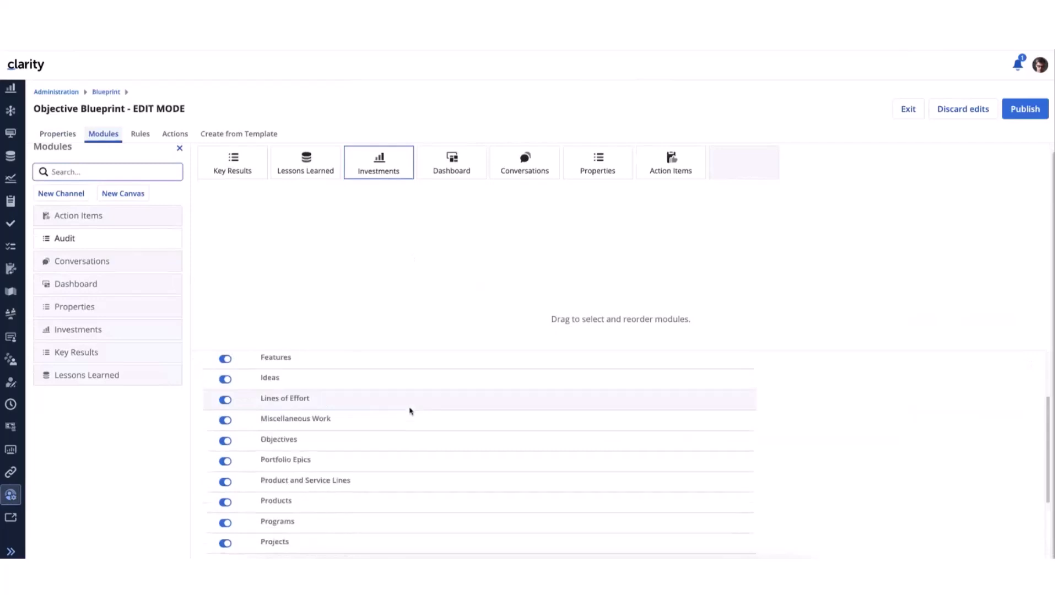
pyautogui.scroll(5, 409, 410)
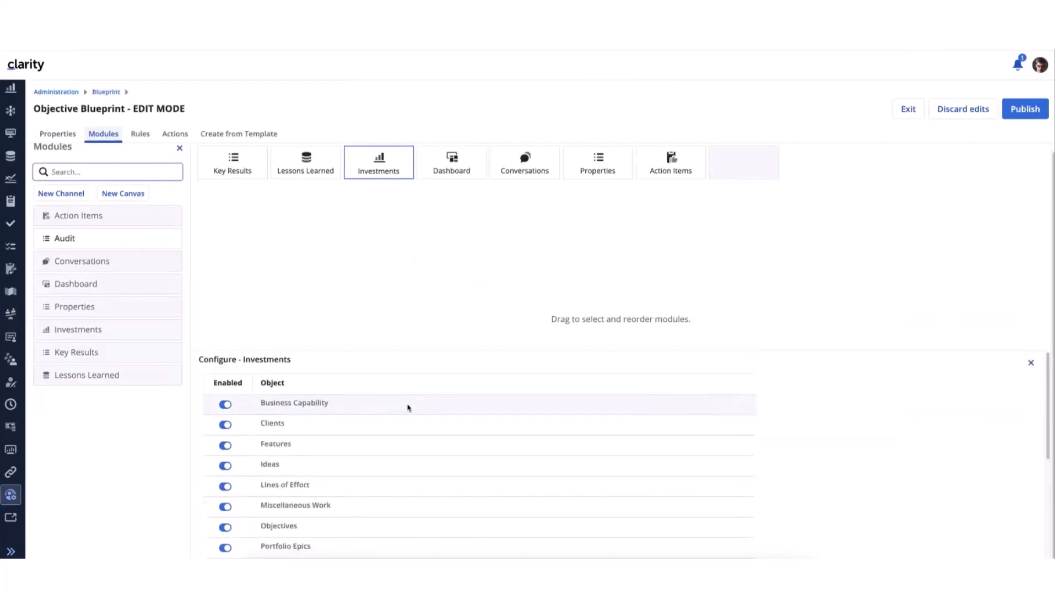
pyautogui.scroll(-3, 405, 411)
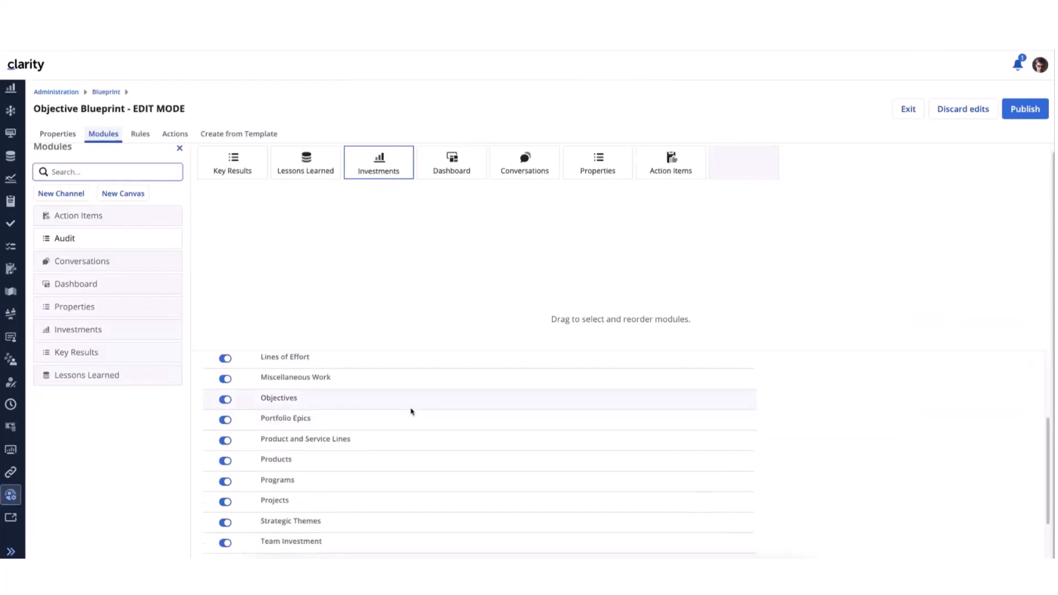
pyautogui.scroll(1, 405, 412)
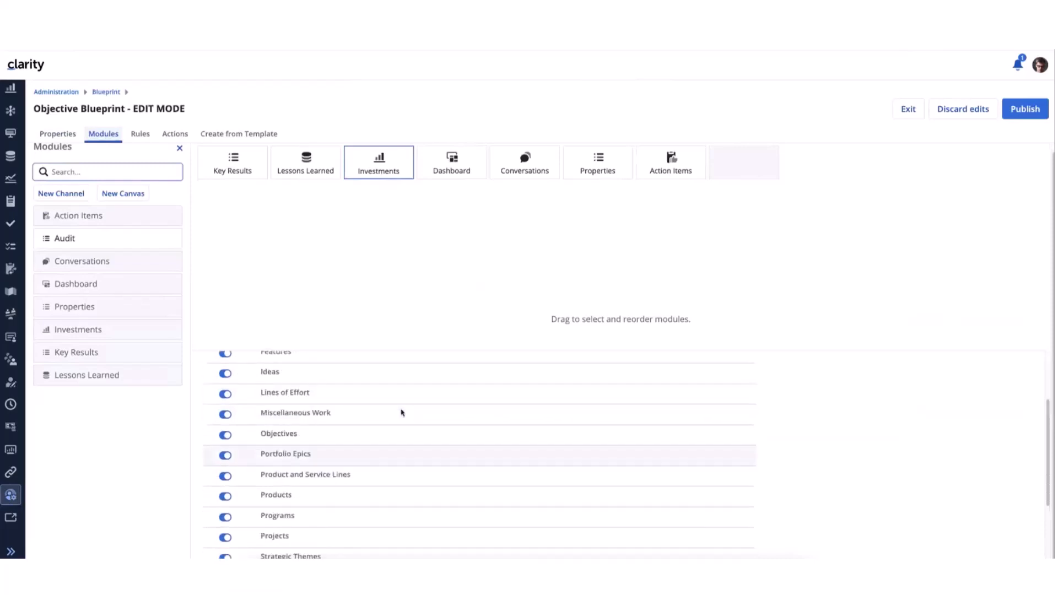
pyautogui.scroll(1, 402, 412)
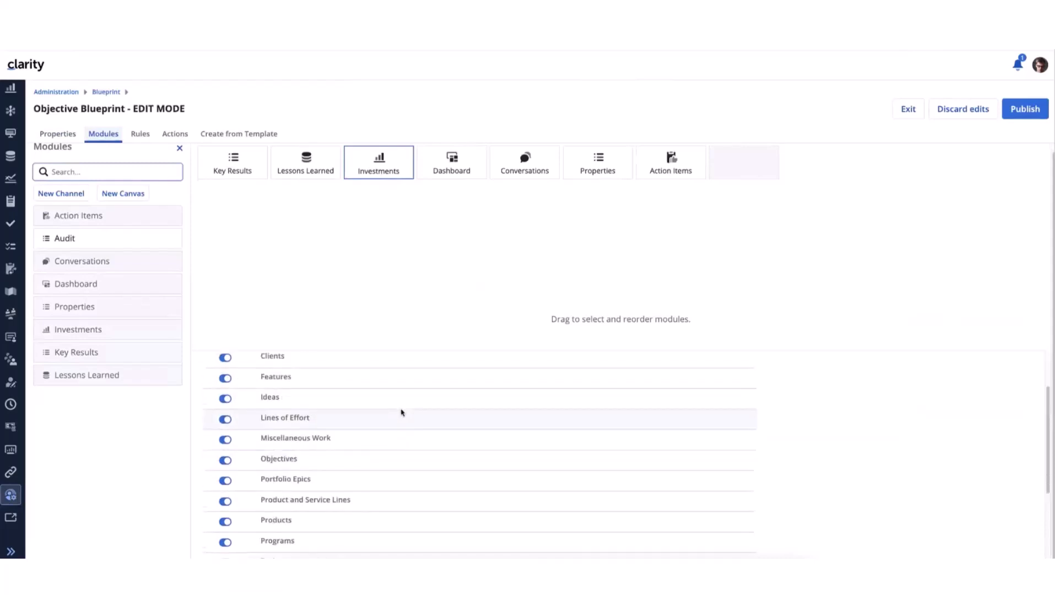
pyautogui.scroll(2, 396, 394)
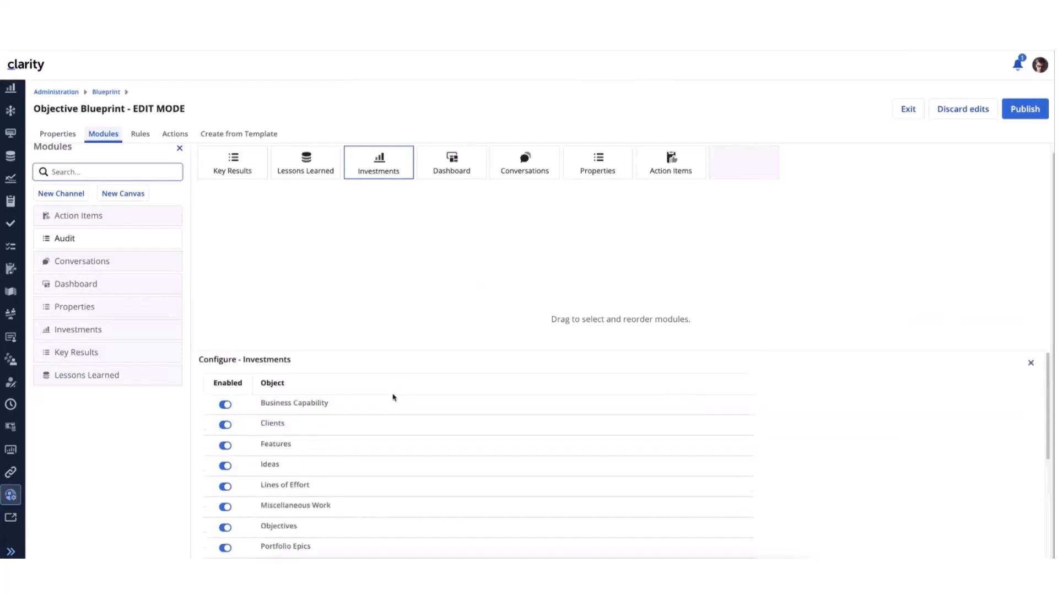
pyautogui.scroll(-4, 388, 397)
pyautogui.scroll(2, 388, 409)
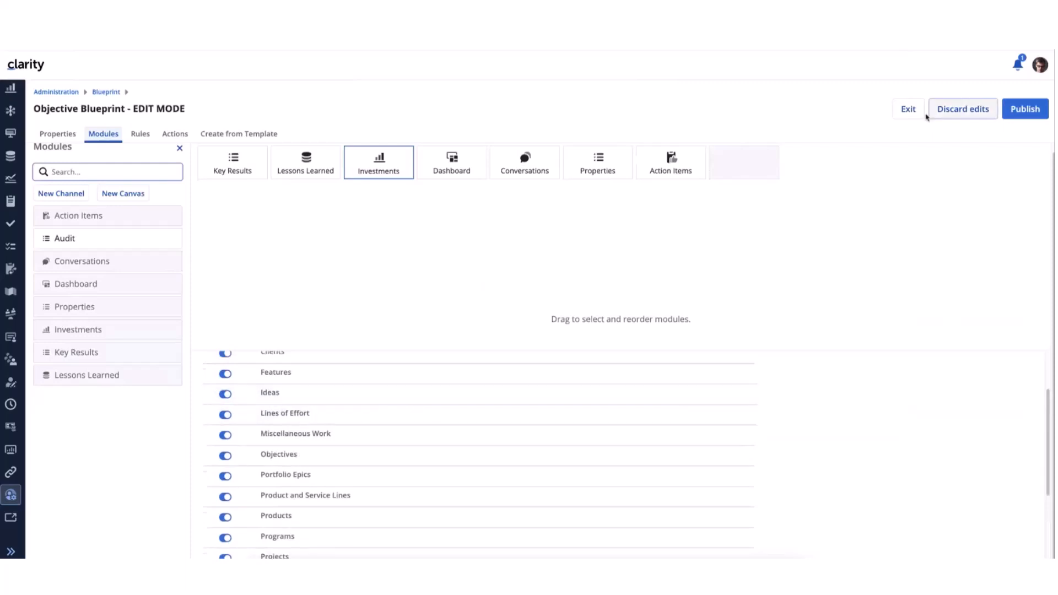
pyautogui.click(906, 110)
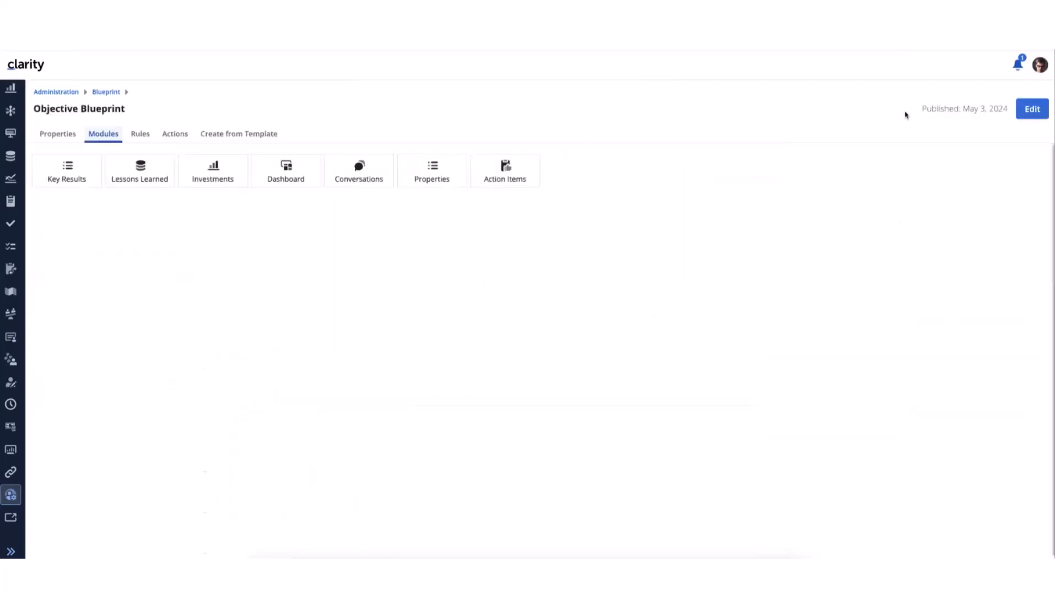
# Go to the Objectives list, open the Enhance Customer Experience objective and show its Investments
pyautogui.scroll(3, 15, 188)
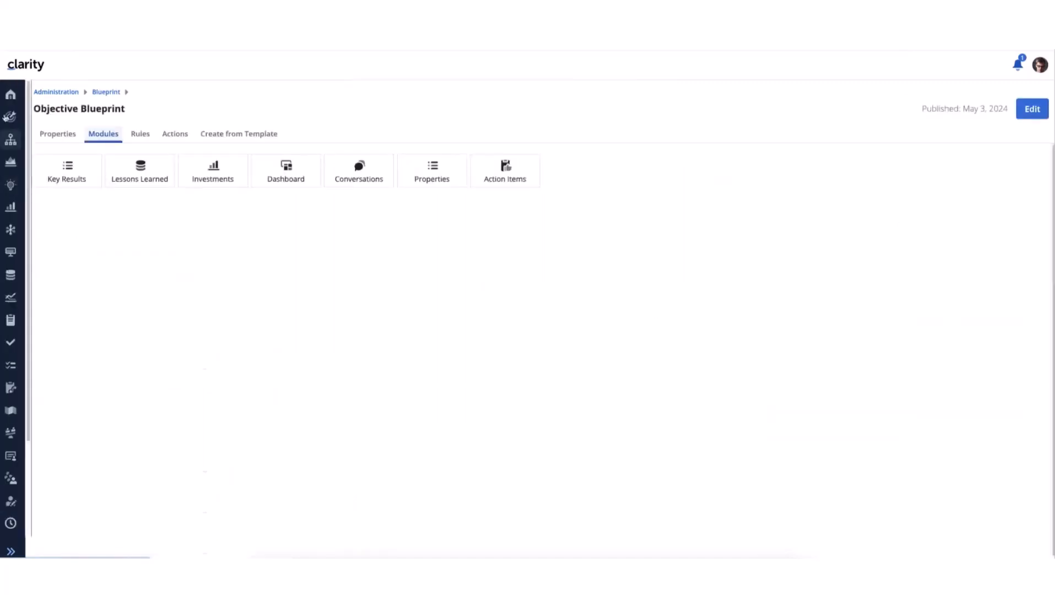
pyautogui.click(10, 117)
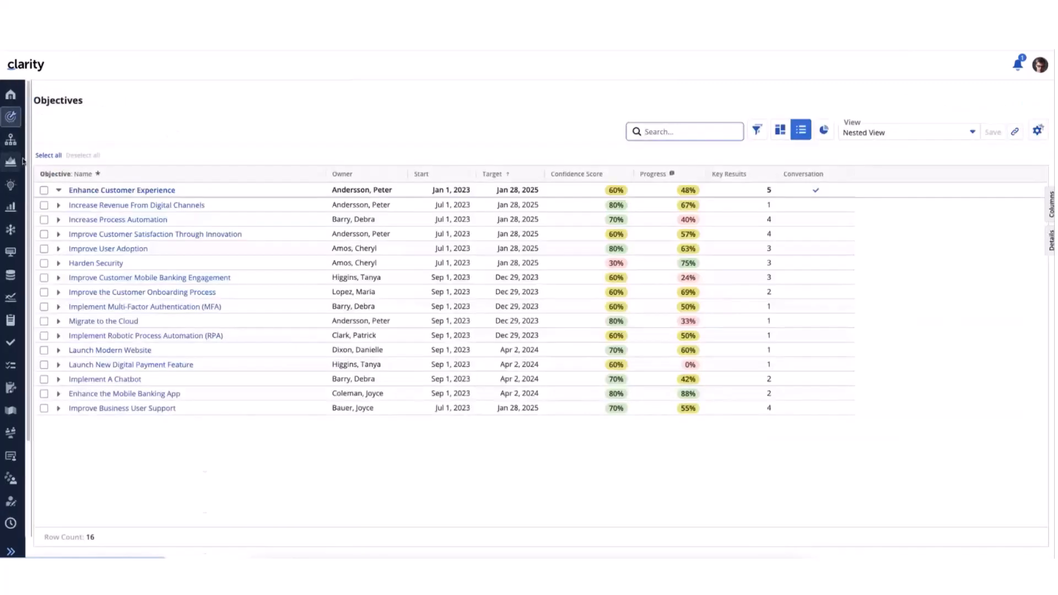
pyautogui.click(59, 190)
pyautogui.click(118, 190)
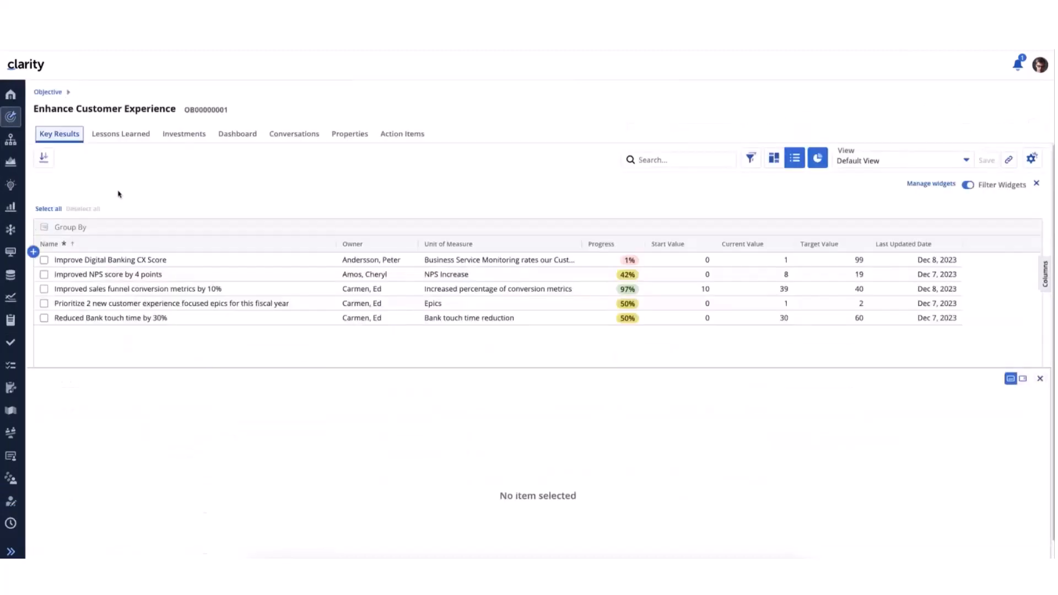
pyautogui.click(186, 140)
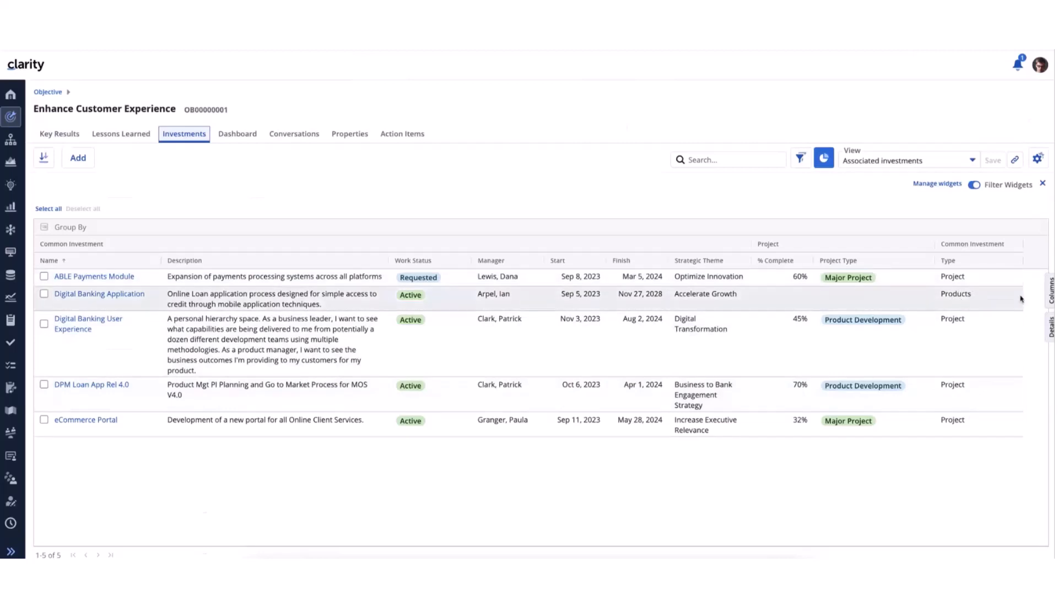
# Examine the attribute groups available as columns for the associated investments, collapsed to group names, and close the column list
pyautogui.click(1050, 293)
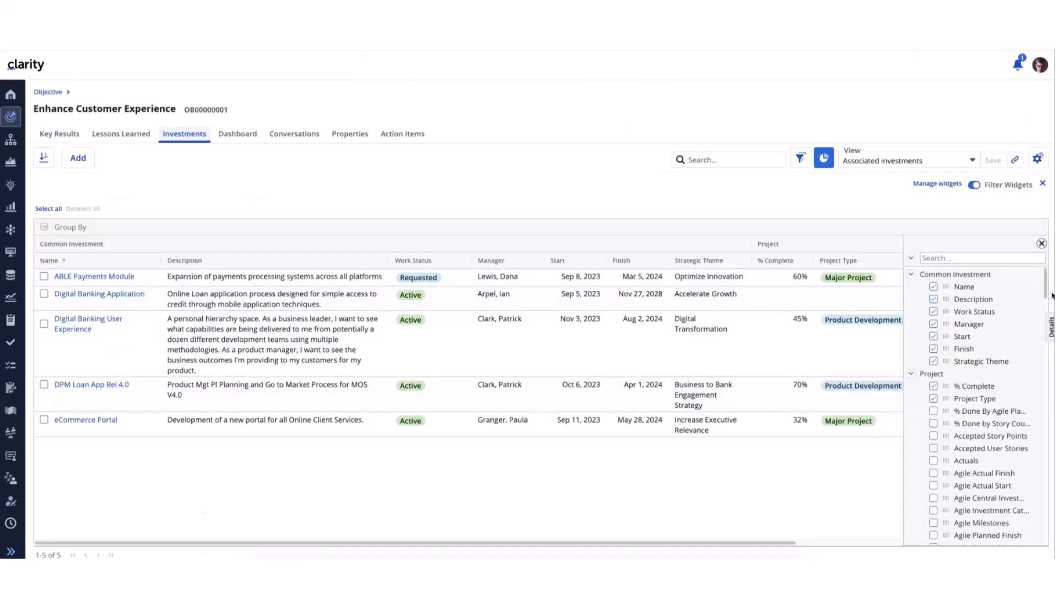
pyautogui.click(911, 258)
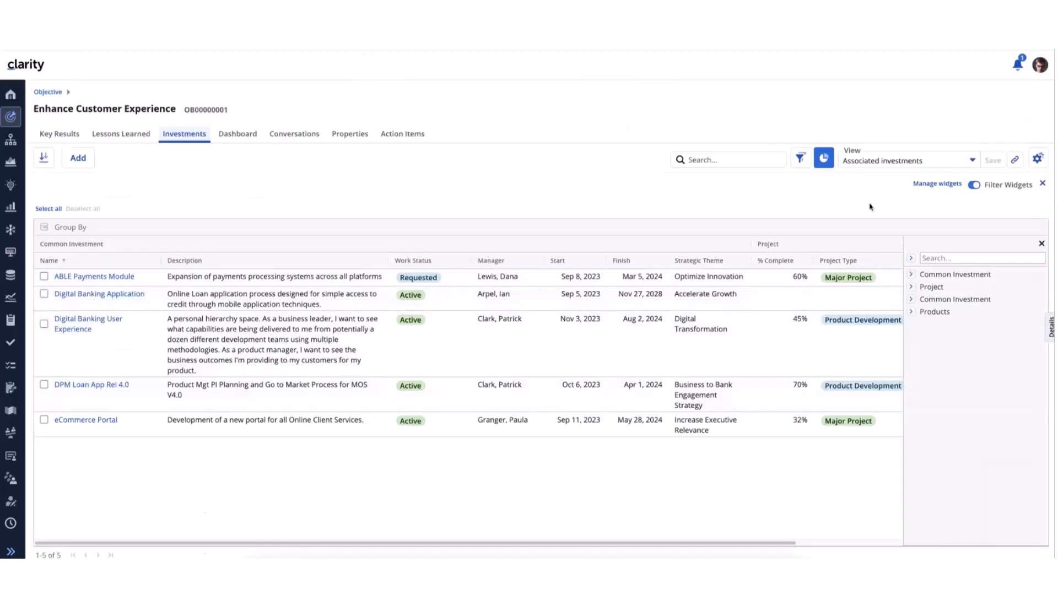
pyautogui.click(1041, 243)
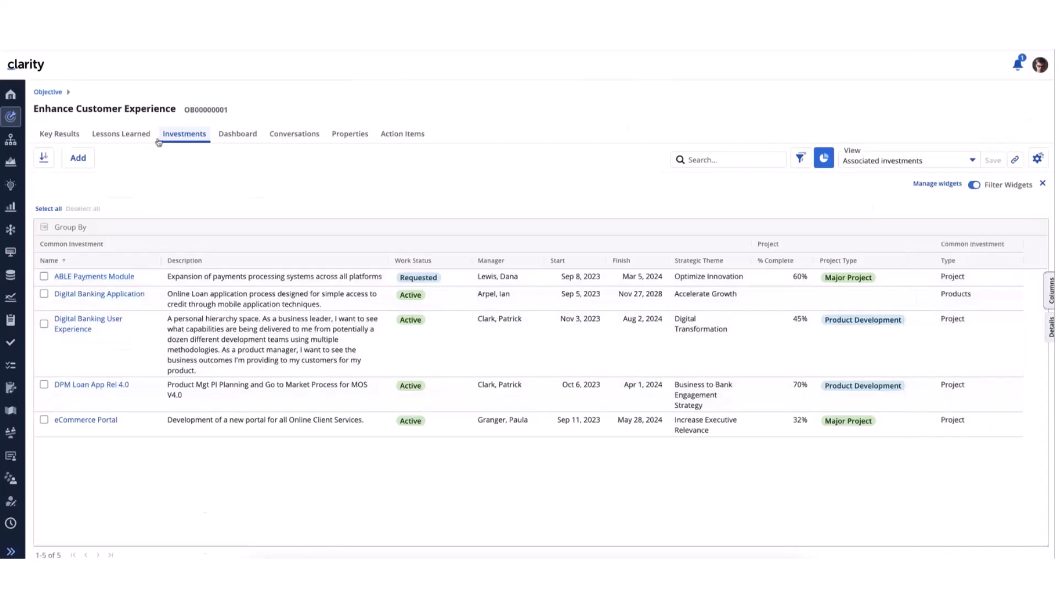
# Delete the Digital Banking Application product from the objective's associated investments and confirm the deletion
pyautogui.click(45, 297)
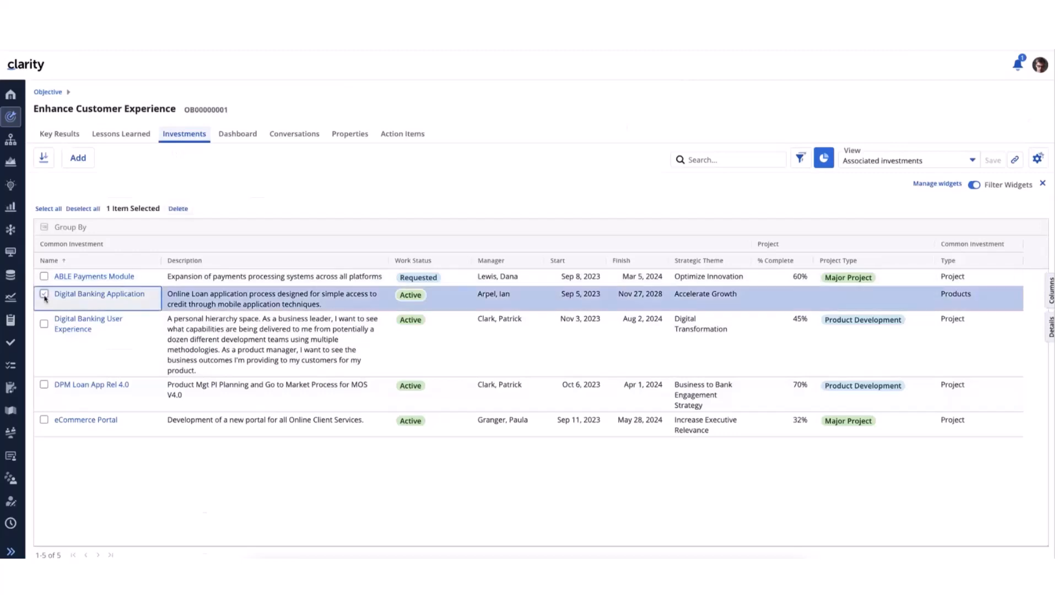
pyautogui.click(177, 213)
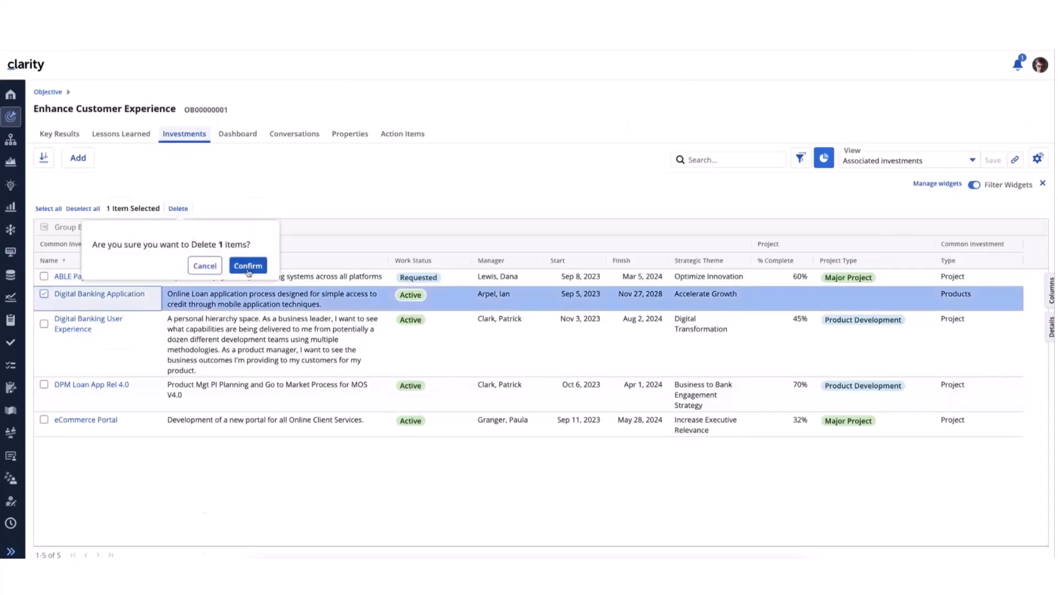
pyautogui.click(247, 266)
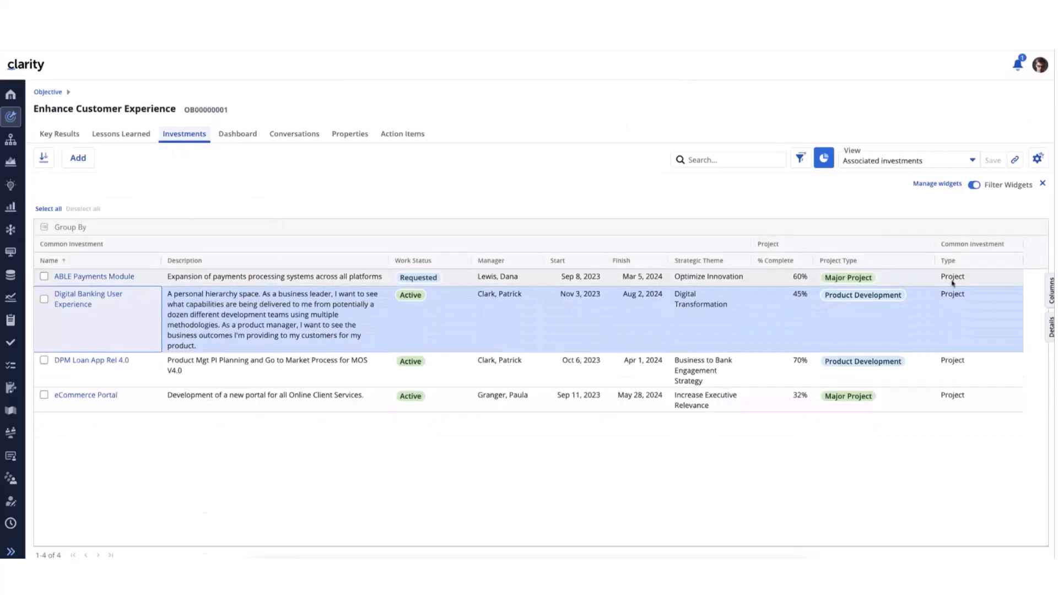
# Check which attribute groups the column list offers with only projects associated, and close the list
pyautogui.click(1050, 290)
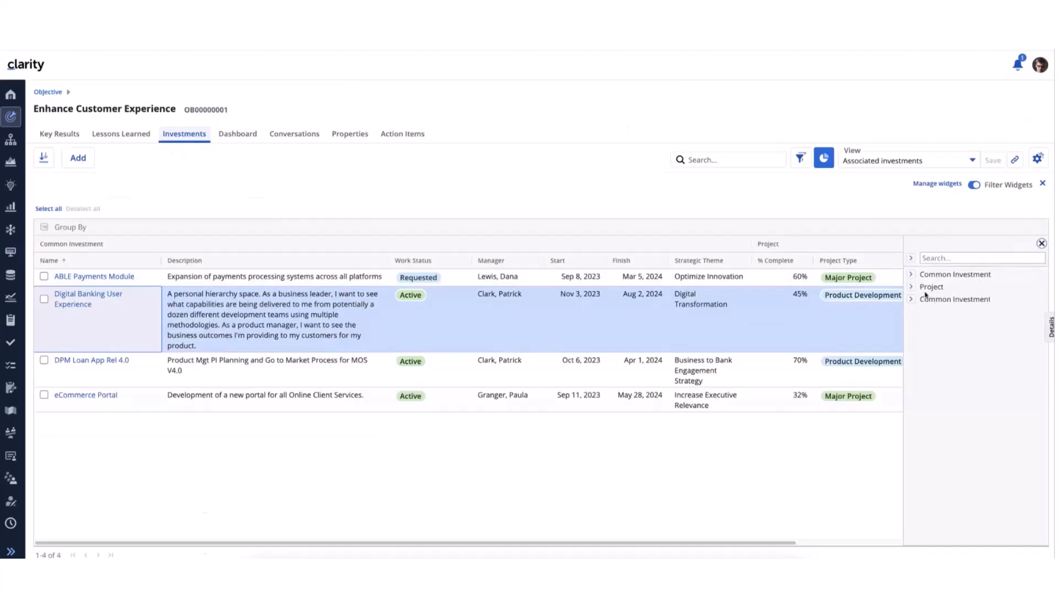
pyautogui.click(1041, 243)
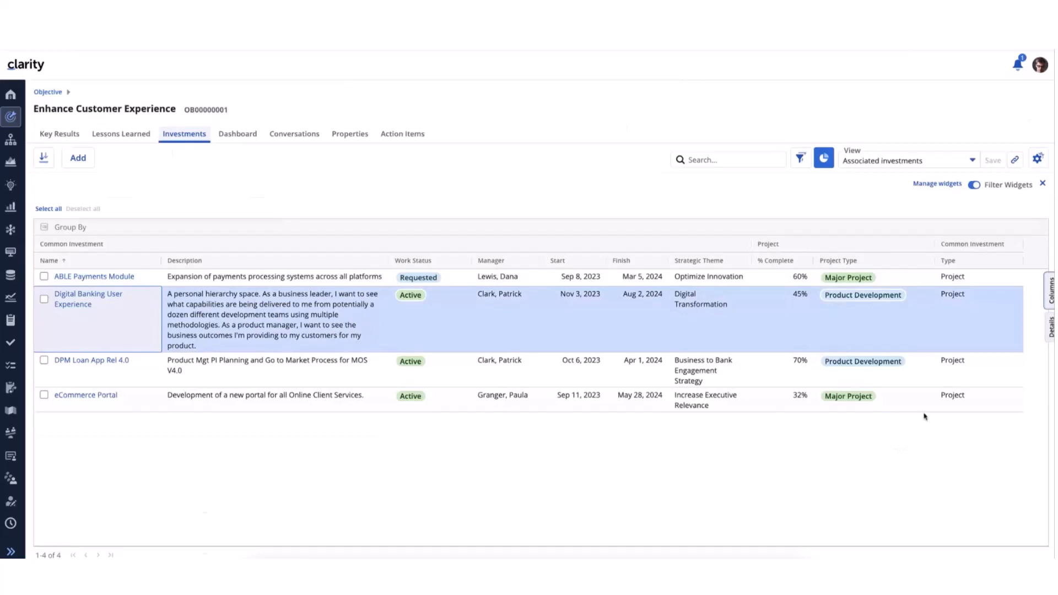
pyautogui.click(241, 306)
# Examine the Common Investment, Products and Project attributes offered for a new filter, close the filter list and open the column list
pyautogui.click(801, 160)
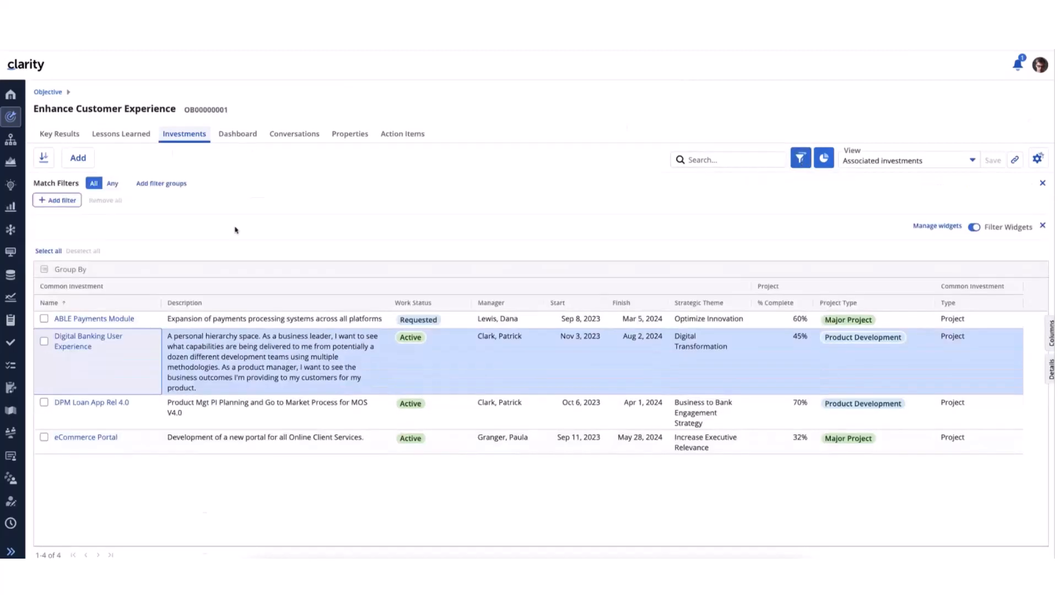
pyautogui.click(57, 200)
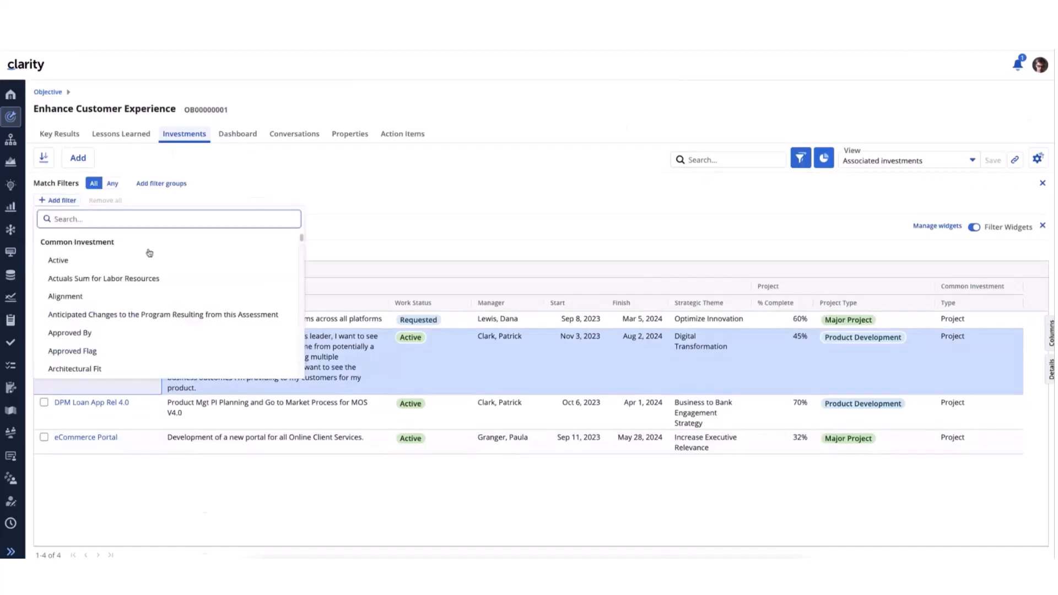
pyautogui.scroll(-1, 303, 243)
pyautogui.moveTo(302, 243); pyautogui.dragTo(298, 309)
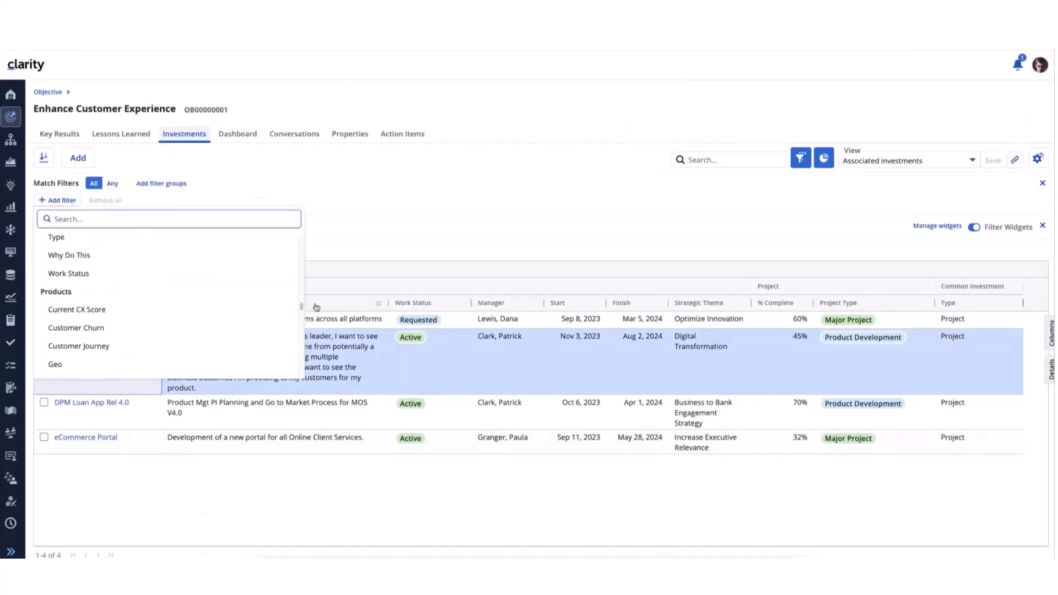
pyautogui.moveTo(301, 307)
pyautogui.mouseDown()
pyautogui.moveTo(301, 364)
pyautogui.moveTo(300, 318)
pyautogui.mouseUp()
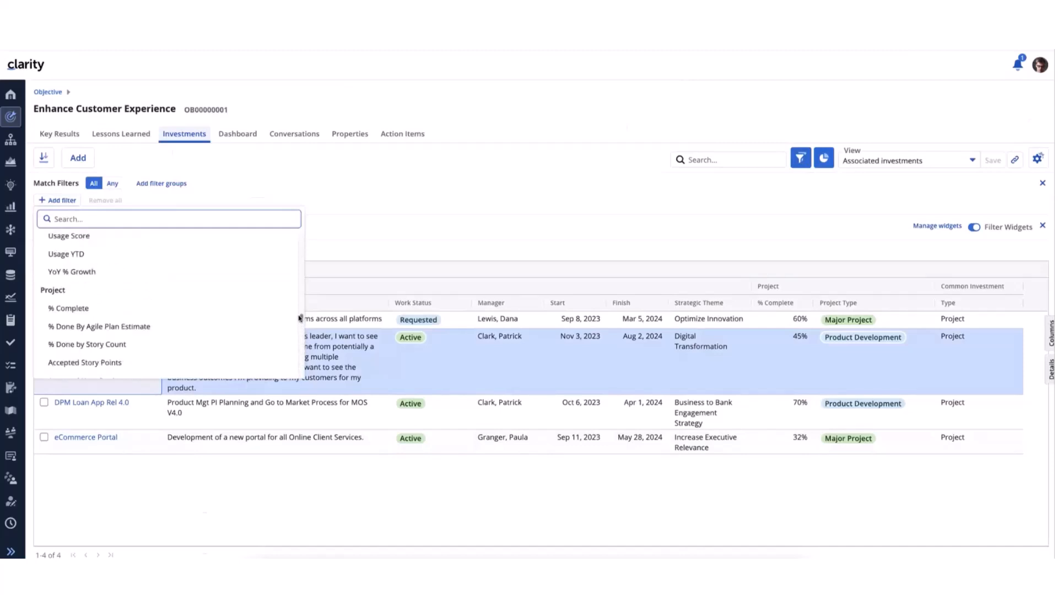
pyautogui.click(412, 182)
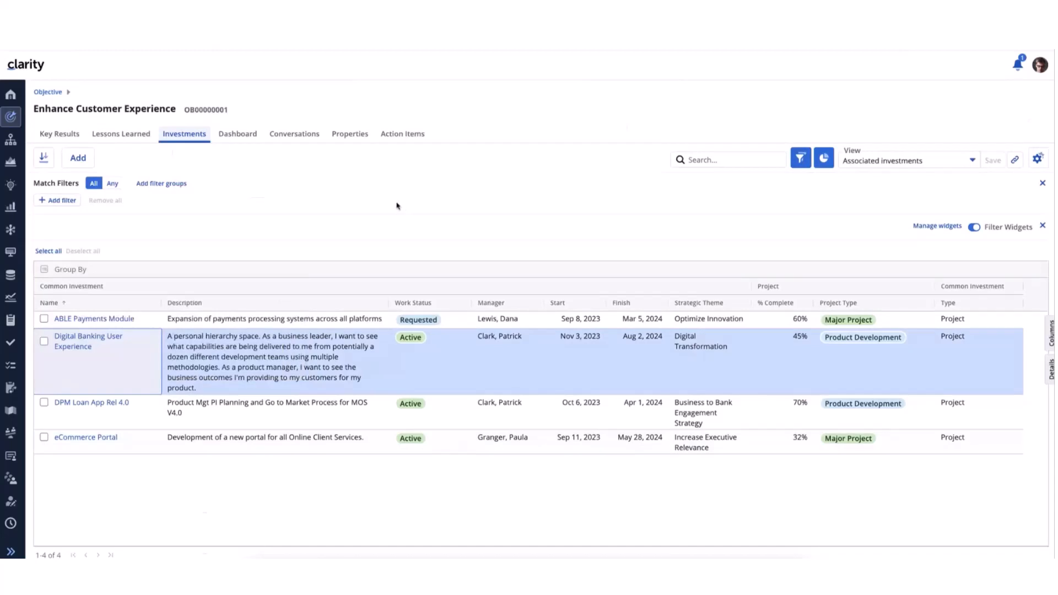
pyautogui.click(1050, 336)
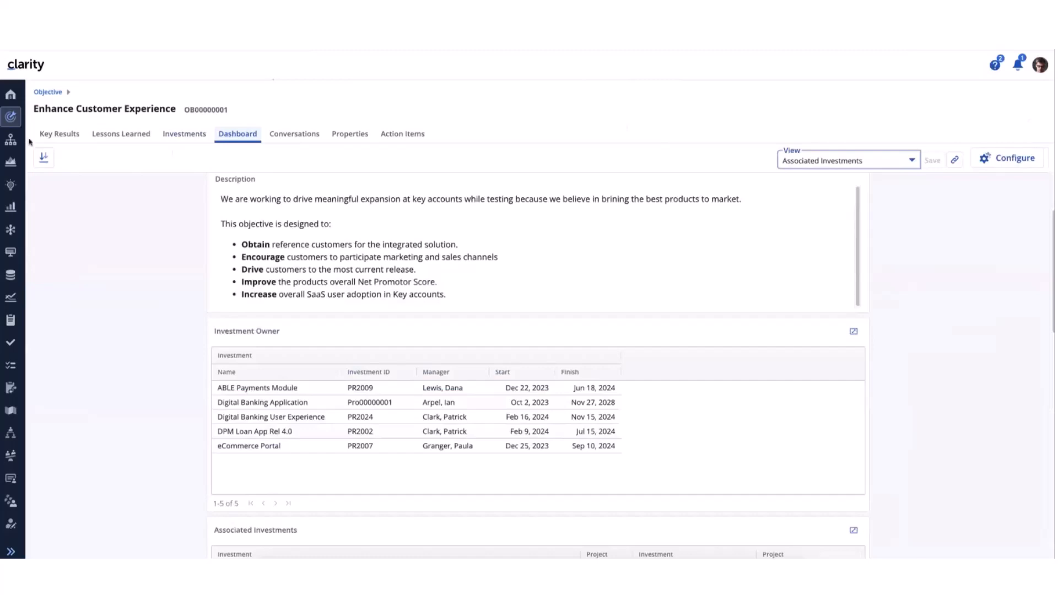
# Return to the Objectives list and reopen the Investments of the Enhance Customer Experience objective
pyautogui.click(10, 117)
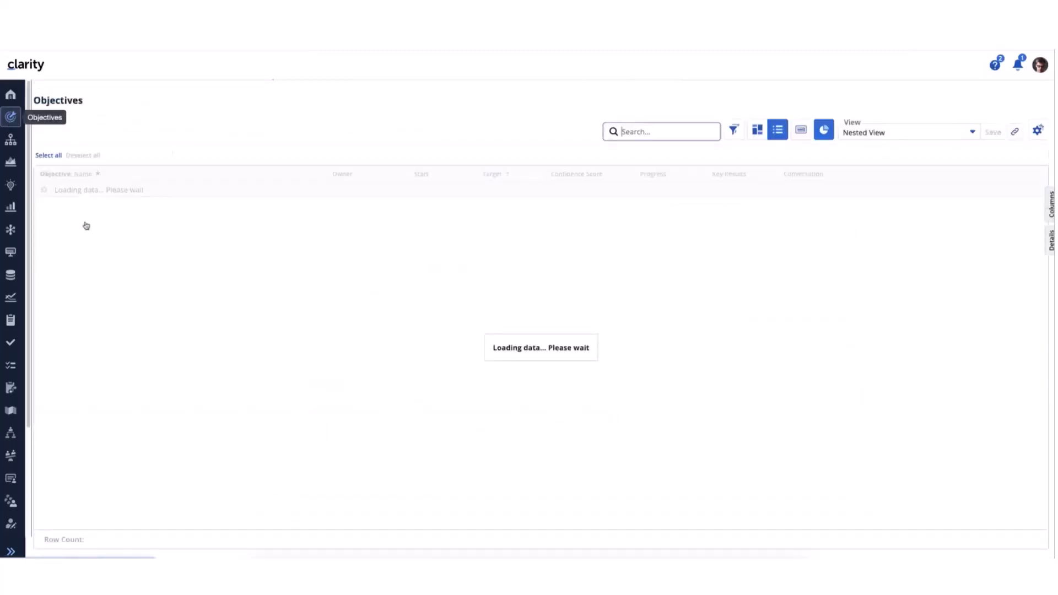
pyautogui.click(122, 307)
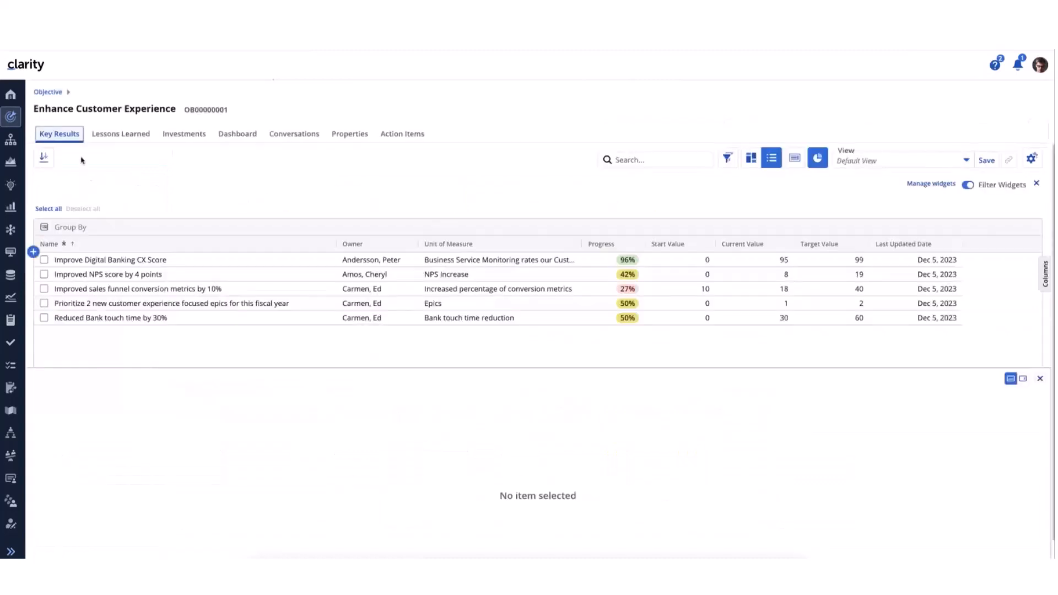
pyautogui.click(185, 136)
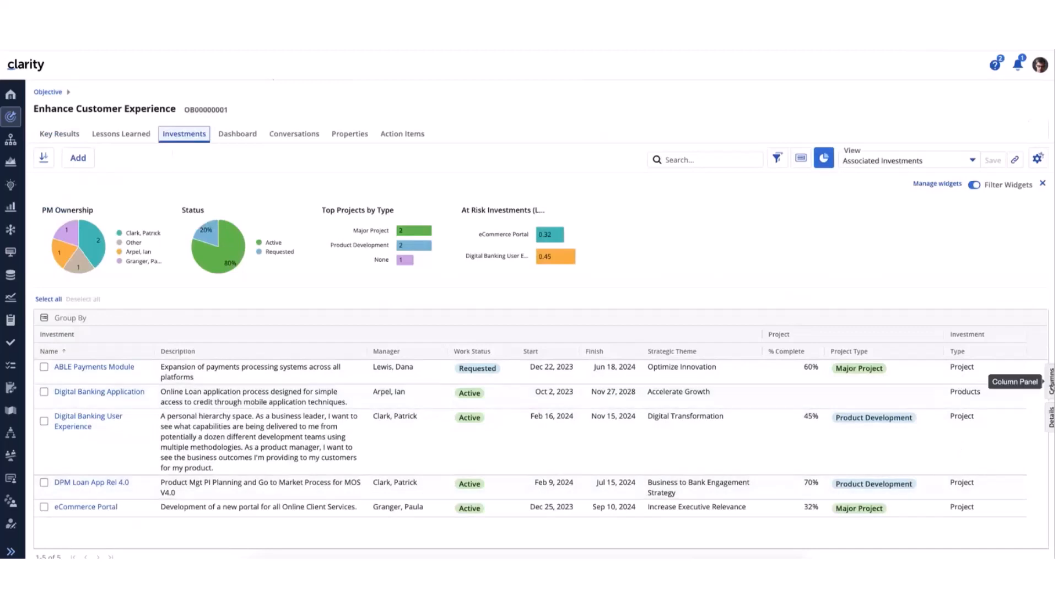
# Open the investments grid's column list, hide the widgets area and collapse all attribute groups
pyautogui.click(1050, 381)
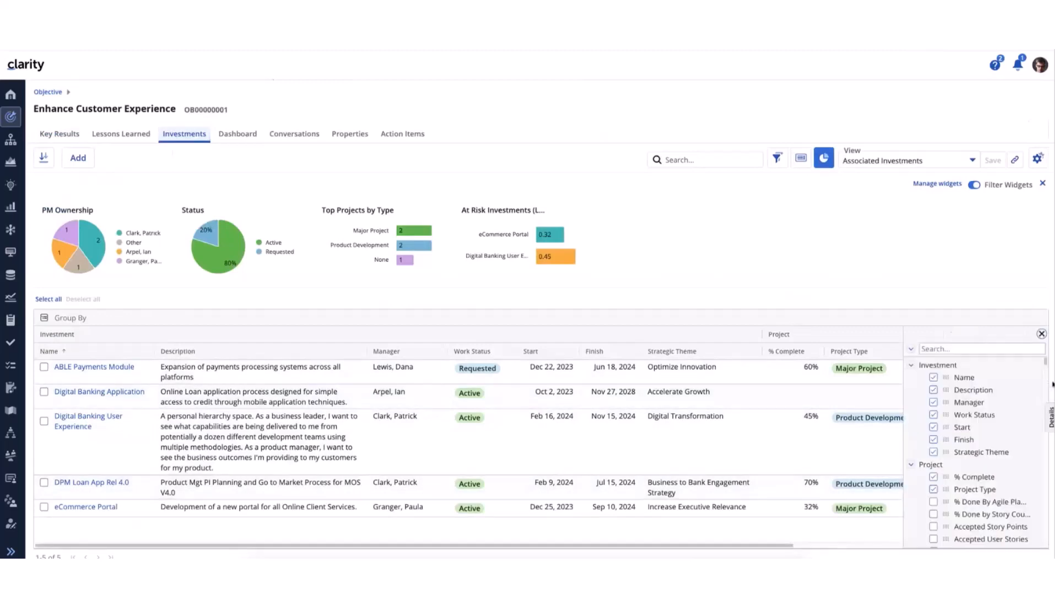
pyautogui.click(1042, 183)
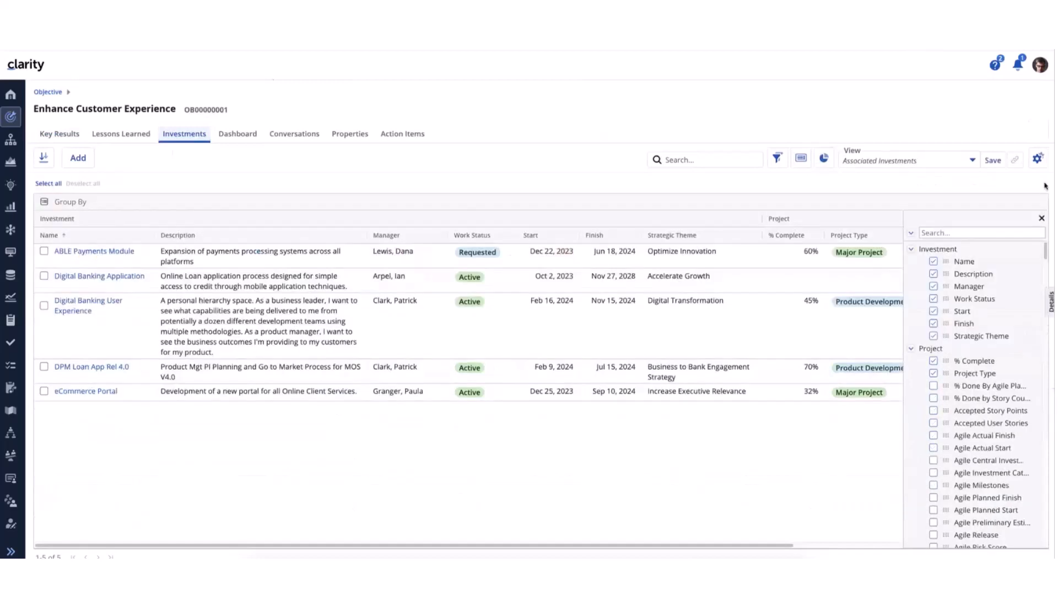
pyautogui.click(911, 233)
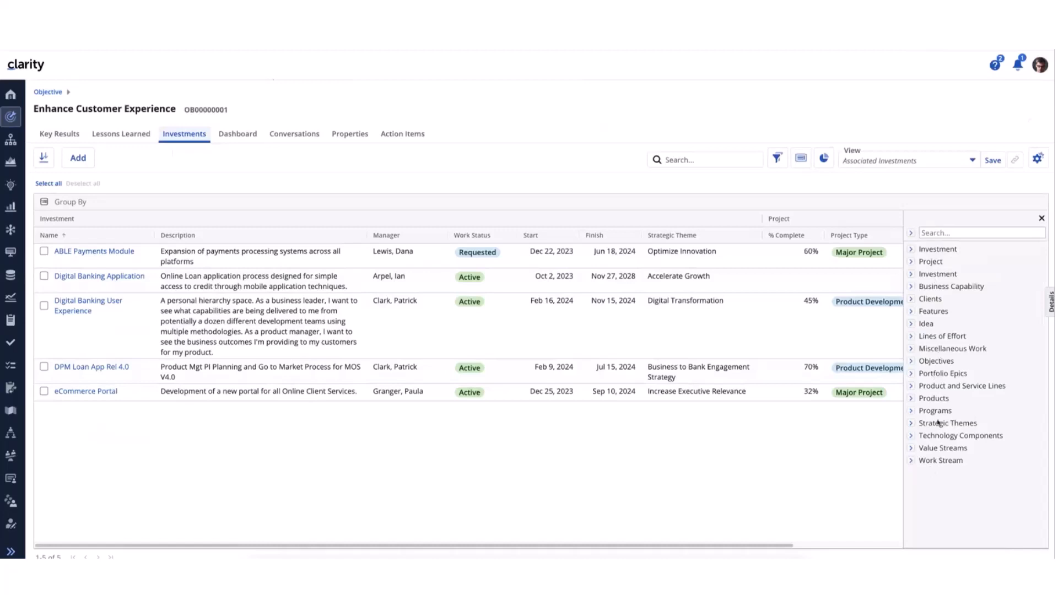
# Add the Workstream Funding and Workstream Narrative columns from the Work Stream group and view them in the investments grid
pyautogui.click(910, 461)
pyautogui.click(933, 473)
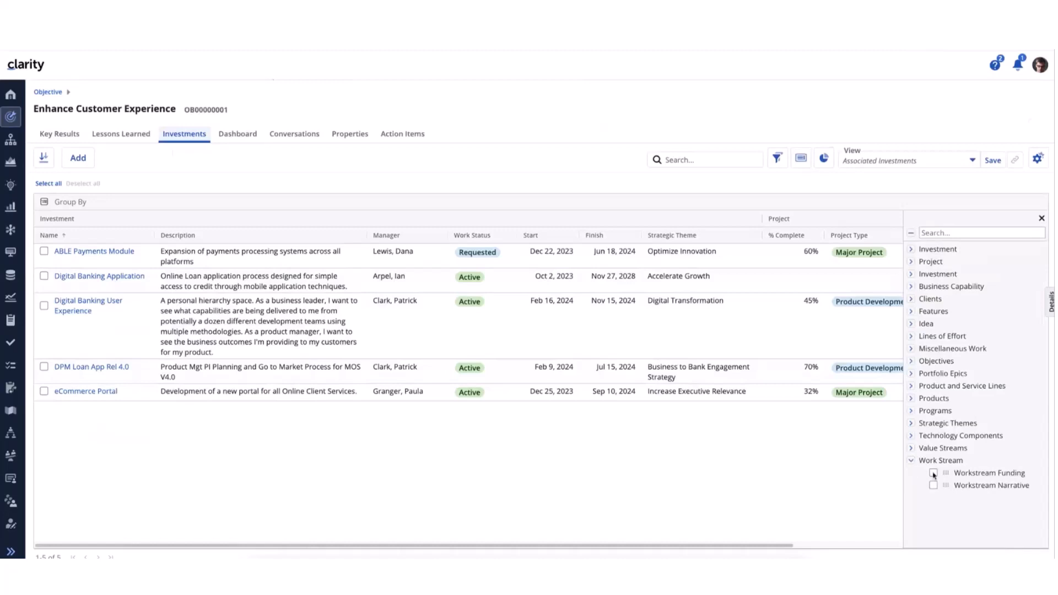
pyautogui.click(932, 486)
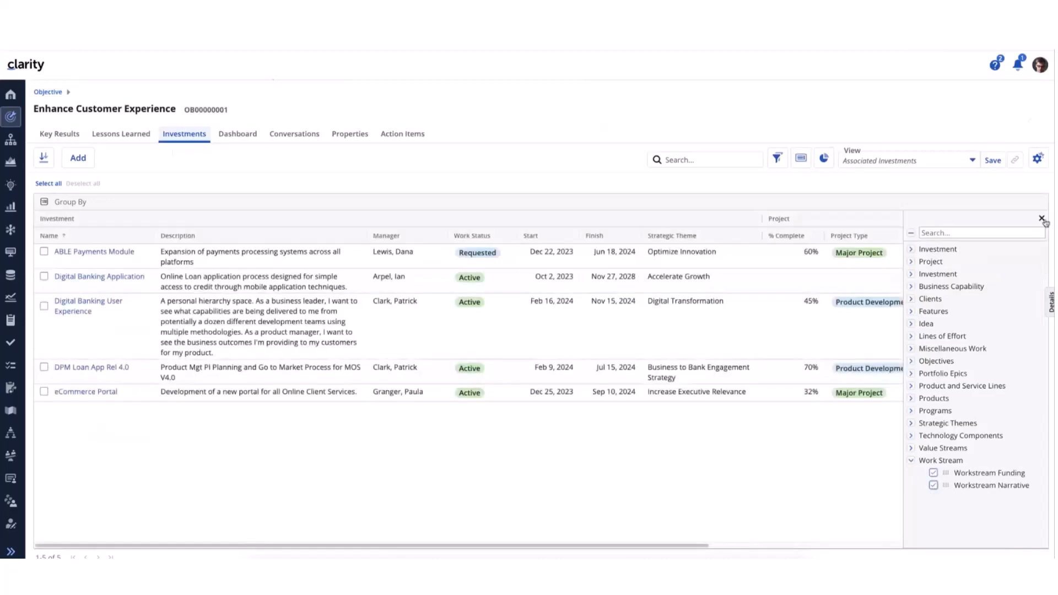
pyautogui.click(1042, 220)
pyautogui.moveTo(853, 549); pyautogui.dragTo(949, 550)
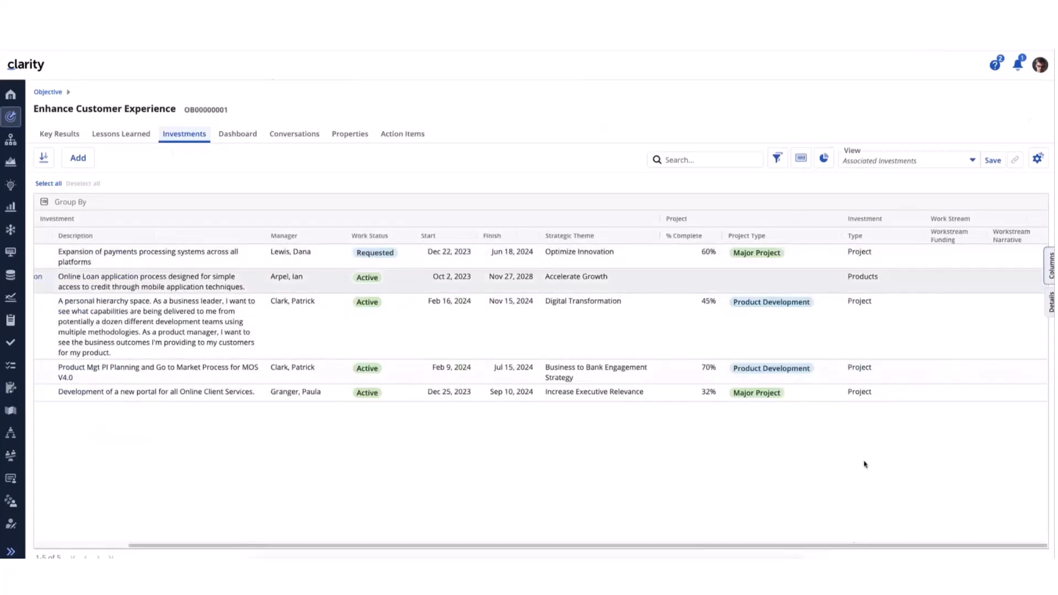
# Add the Cloud Migration Workstream and Engineering Workstream to the objective's investments and view their Work Stream columns
pyautogui.moveTo(687, 550); pyautogui.dragTo(431, 544)
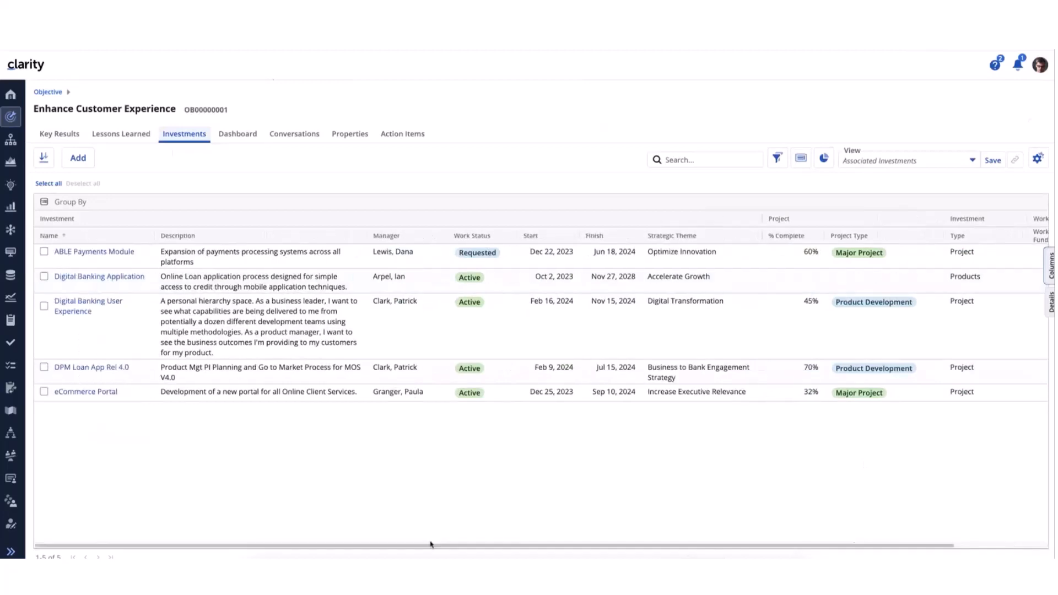
pyautogui.click(82, 160)
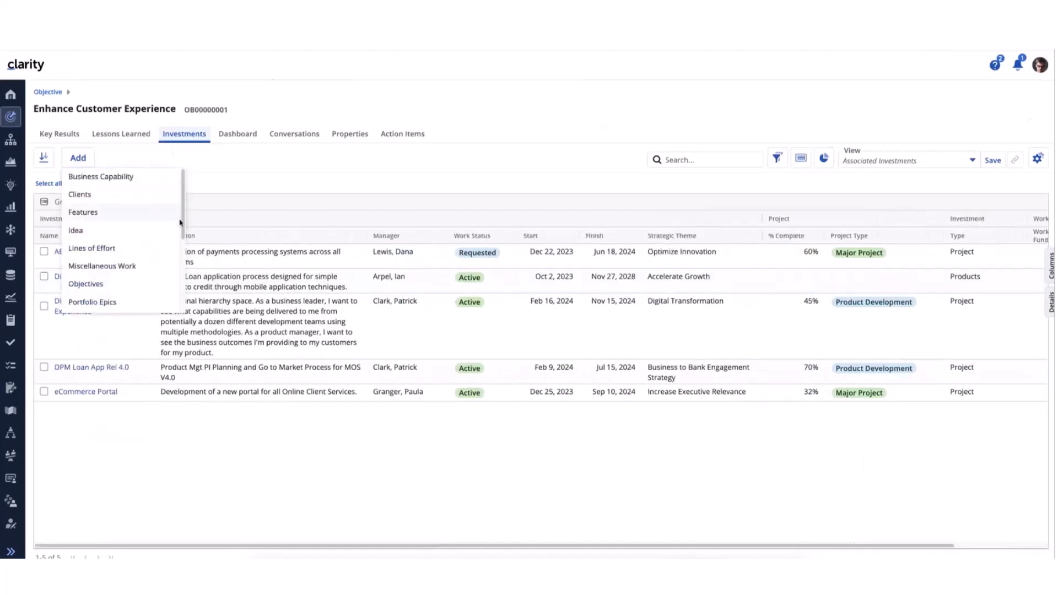
pyautogui.moveTo(182, 220); pyautogui.dragTo(185, 322)
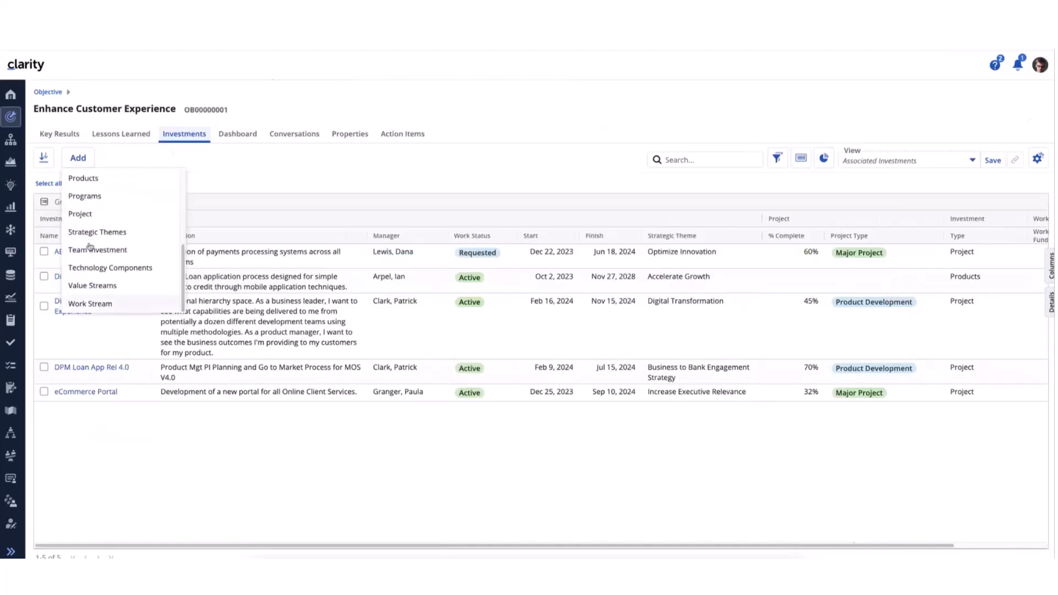
pyautogui.click(82, 303)
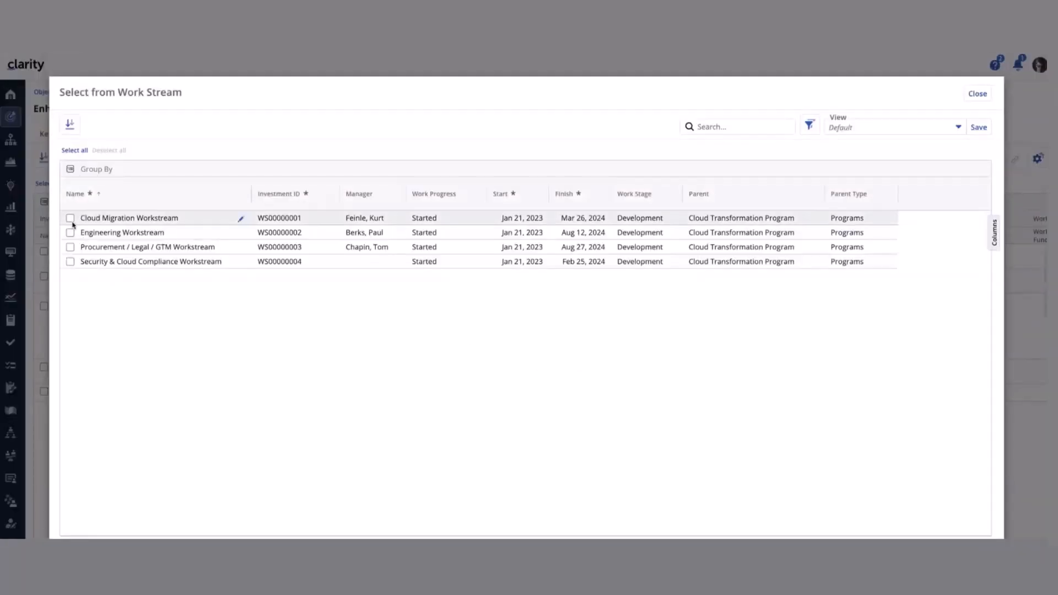
pyautogui.click(70, 218)
pyautogui.click(71, 233)
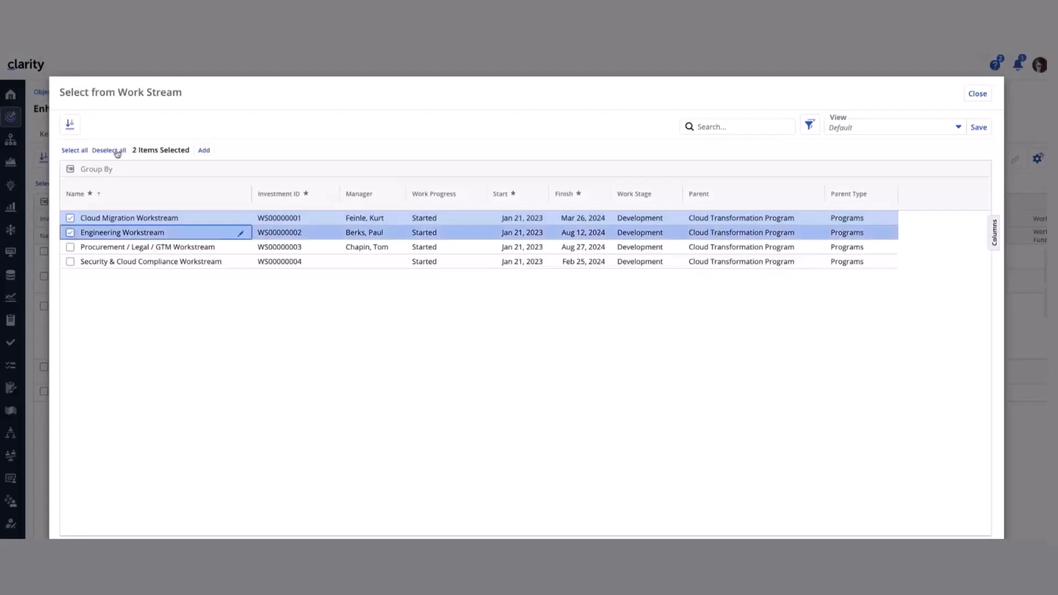
pyautogui.click(203, 150)
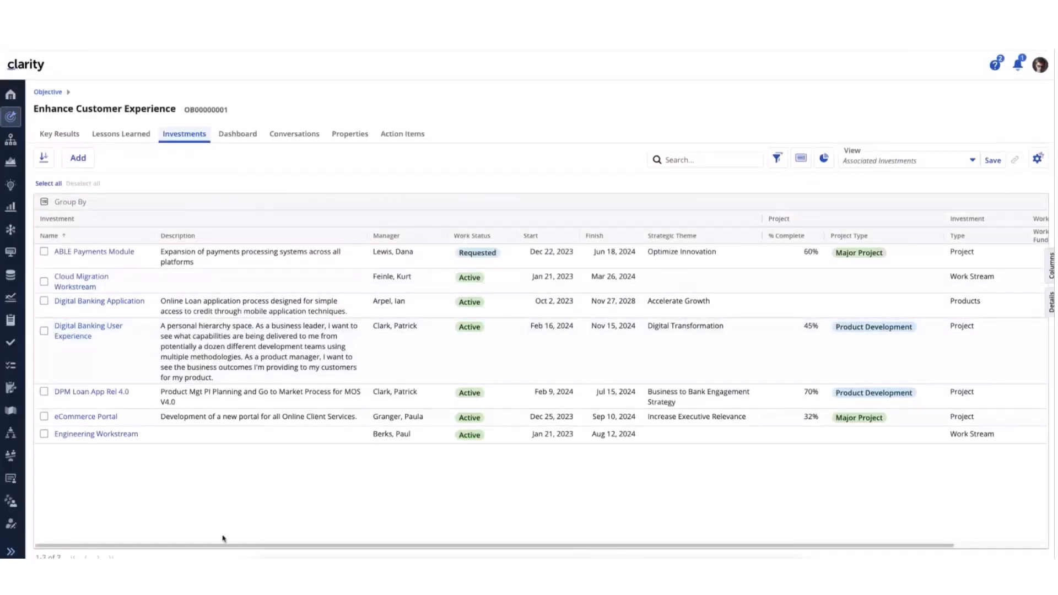
pyautogui.moveTo(224, 546); pyautogui.dragTo(338, 552)
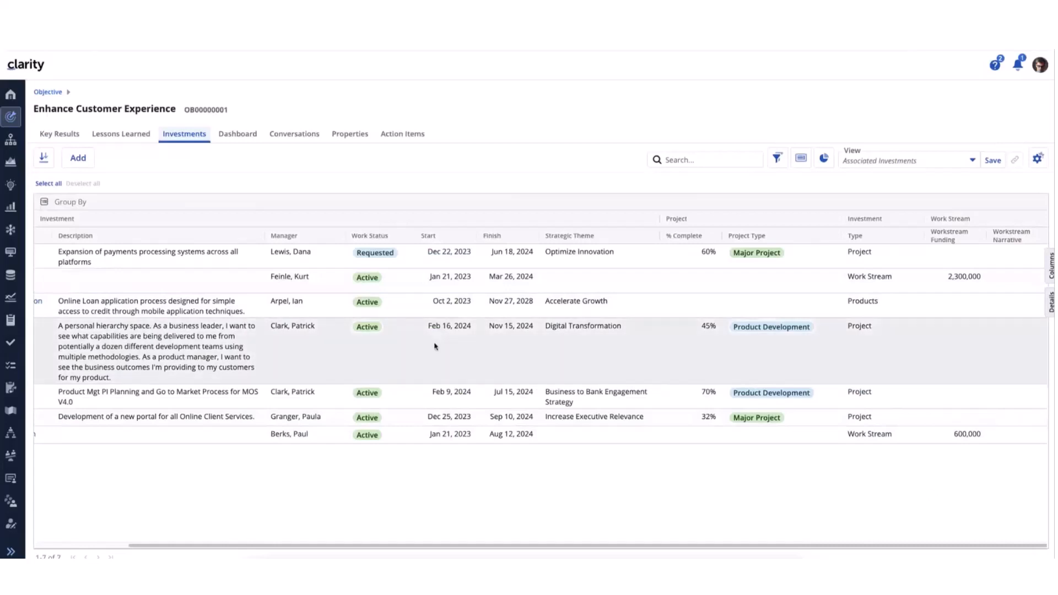
# Show the filter area, examine the Business Capability, Features and Idea attributes offered for a new filter, and close the attribute list
pyautogui.click(777, 158)
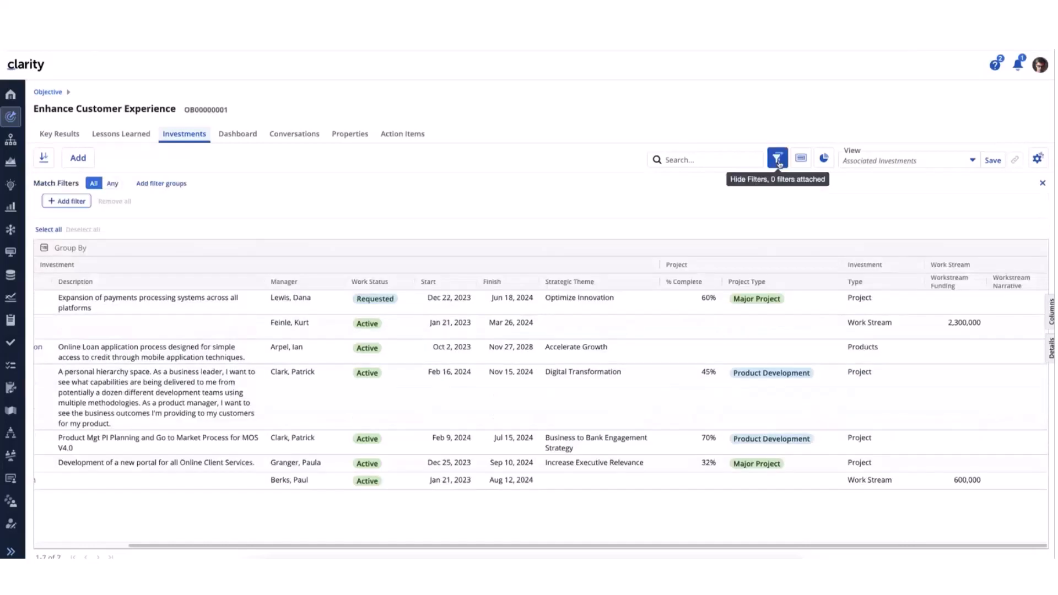
pyautogui.click(68, 203)
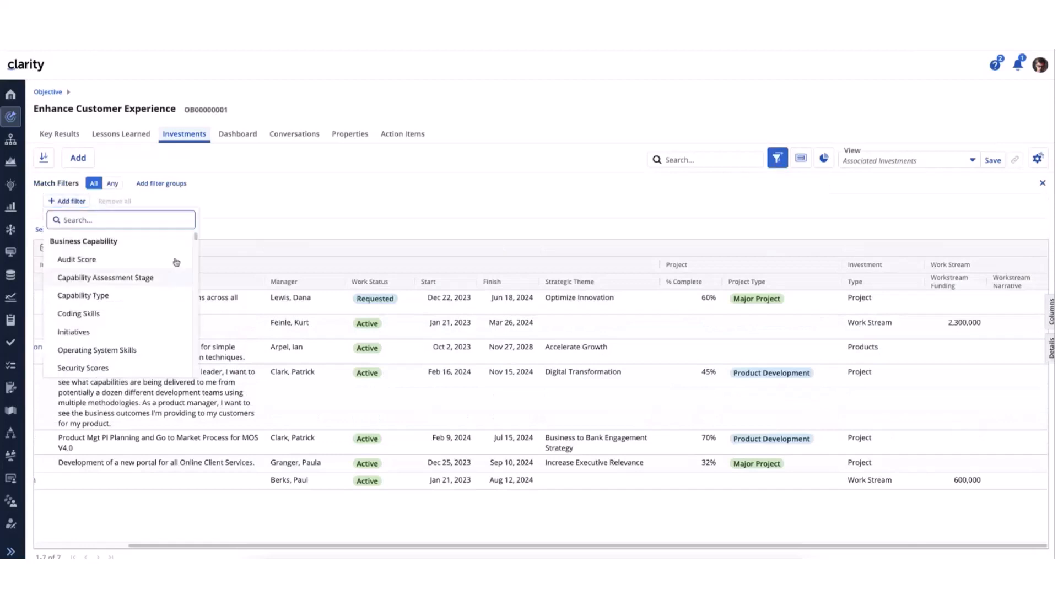
pyautogui.scroll(-3, 196, 243)
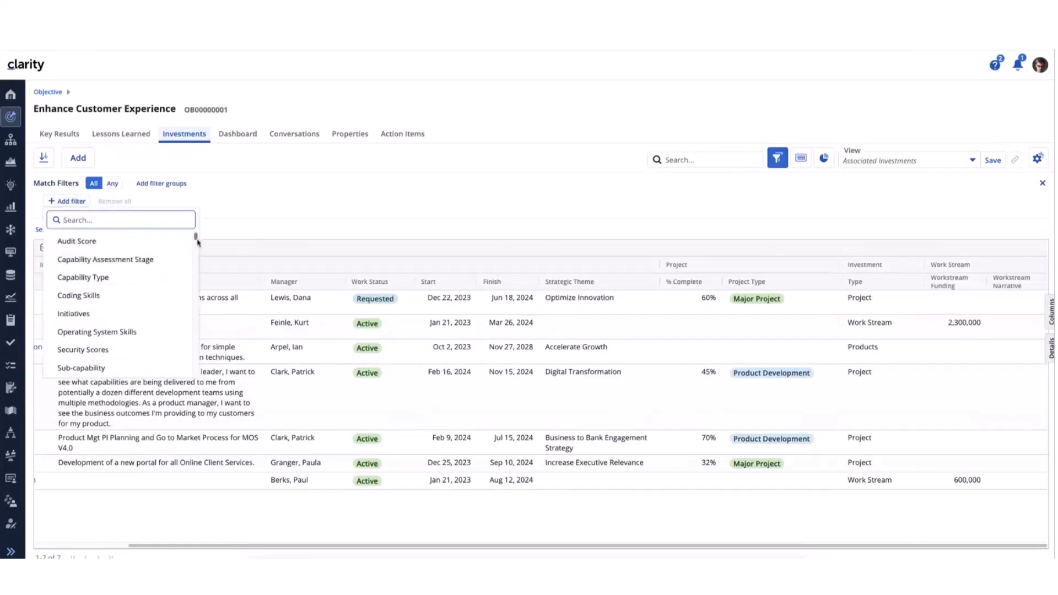
pyautogui.scroll(-10, 197, 244)
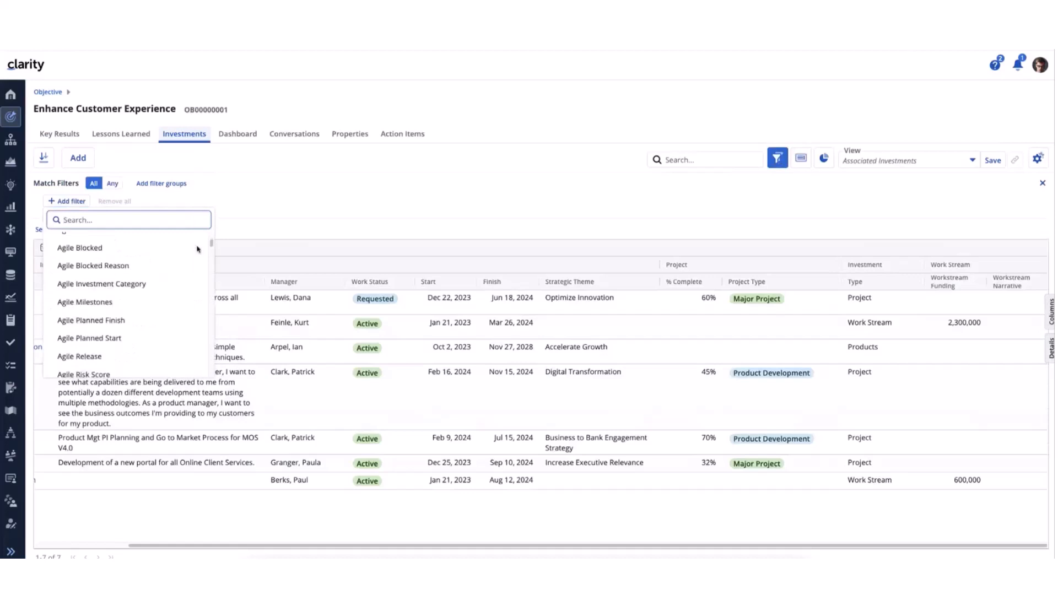
pyautogui.scroll(-2, 197, 255)
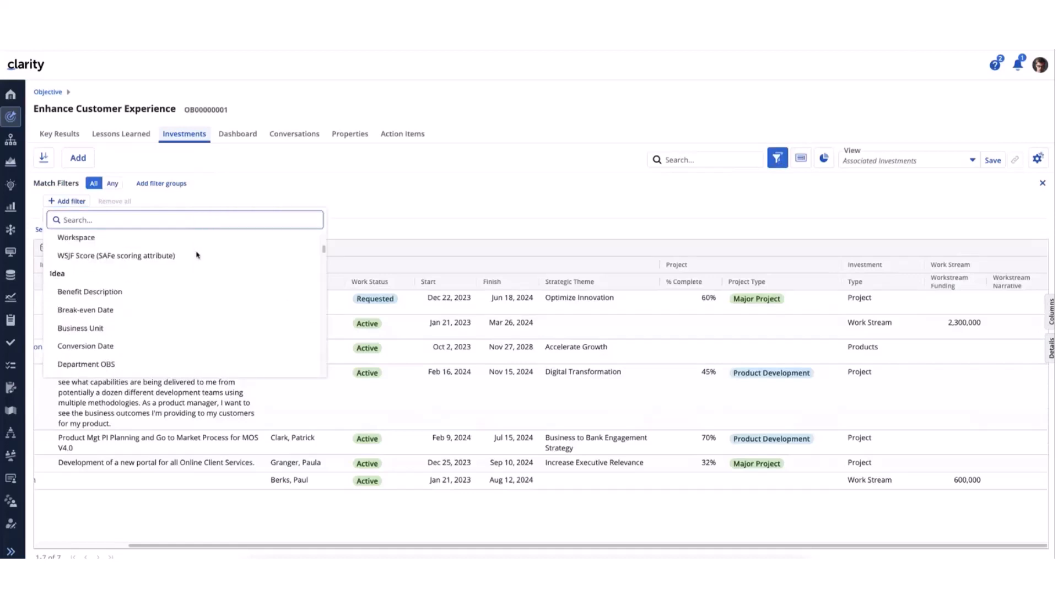
pyautogui.scroll(-4, 198, 255)
pyautogui.click(300, 201)
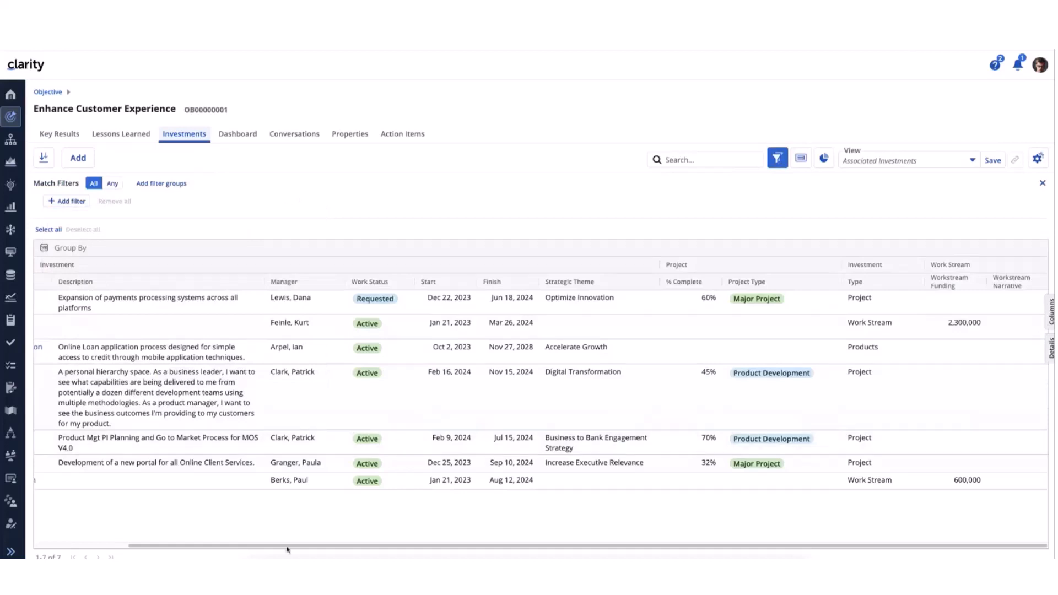
# Open the investments grid's column list, expand and collapse all attribute groups to review them, and close the list
pyautogui.moveTo(286, 550); pyautogui.dragTo(85, 517)
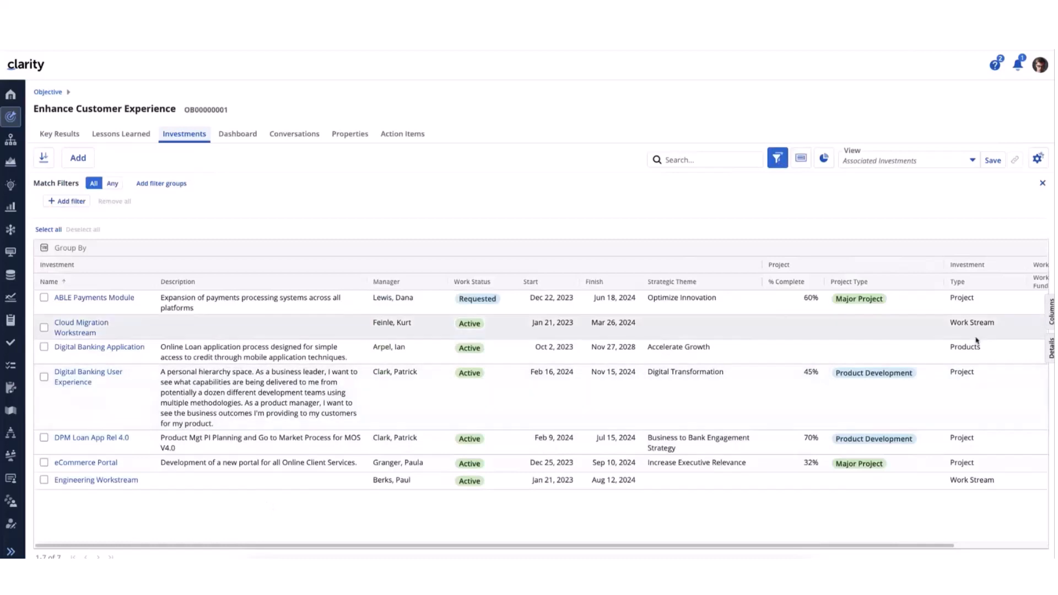
pyautogui.click(1051, 311)
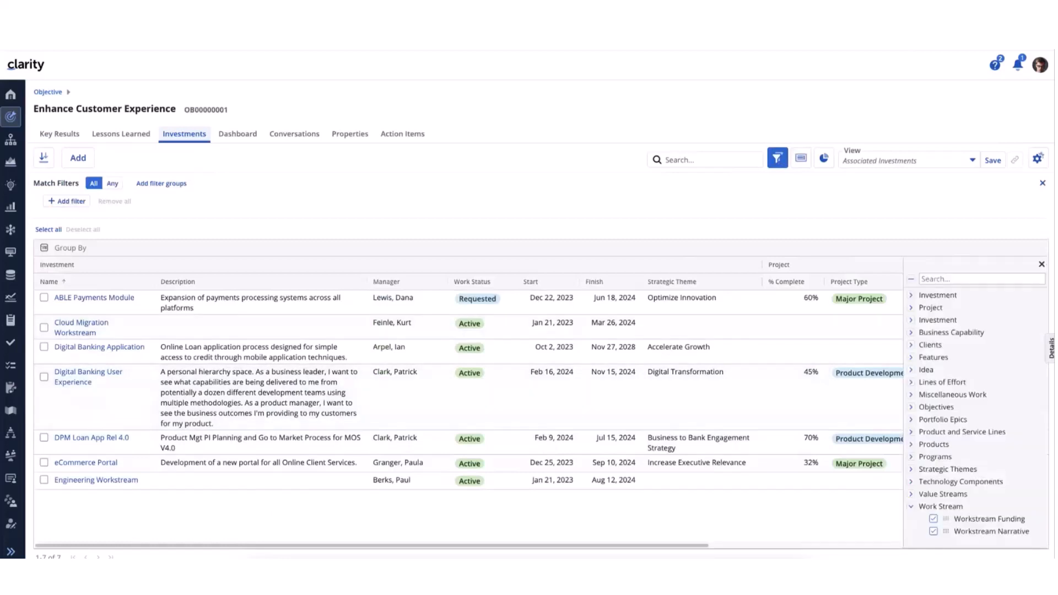
pyautogui.click(911, 280)
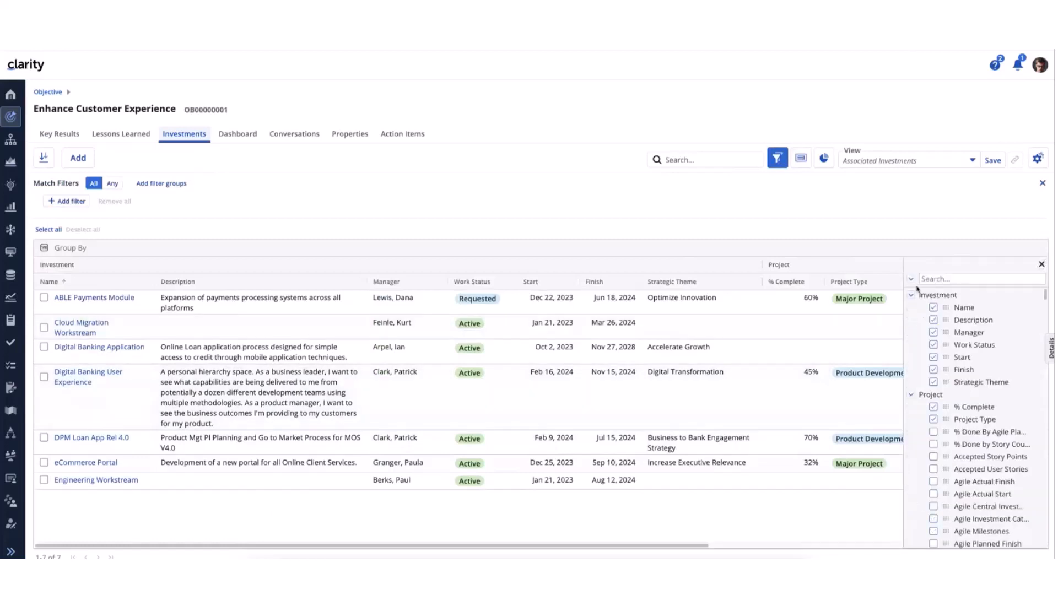
pyautogui.click(912, 281)
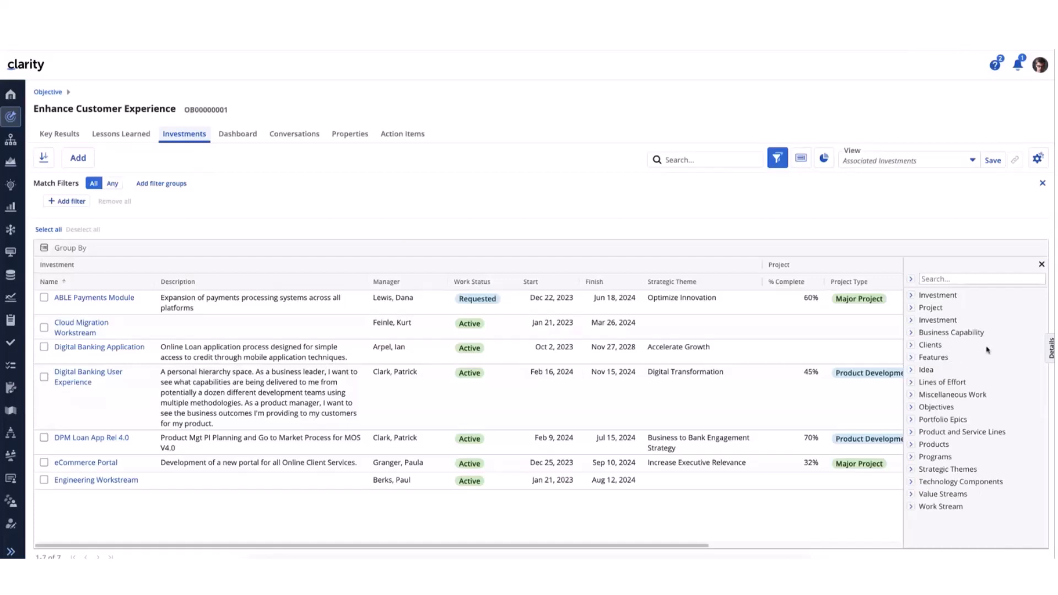
pyautogui.click(1041, 265)
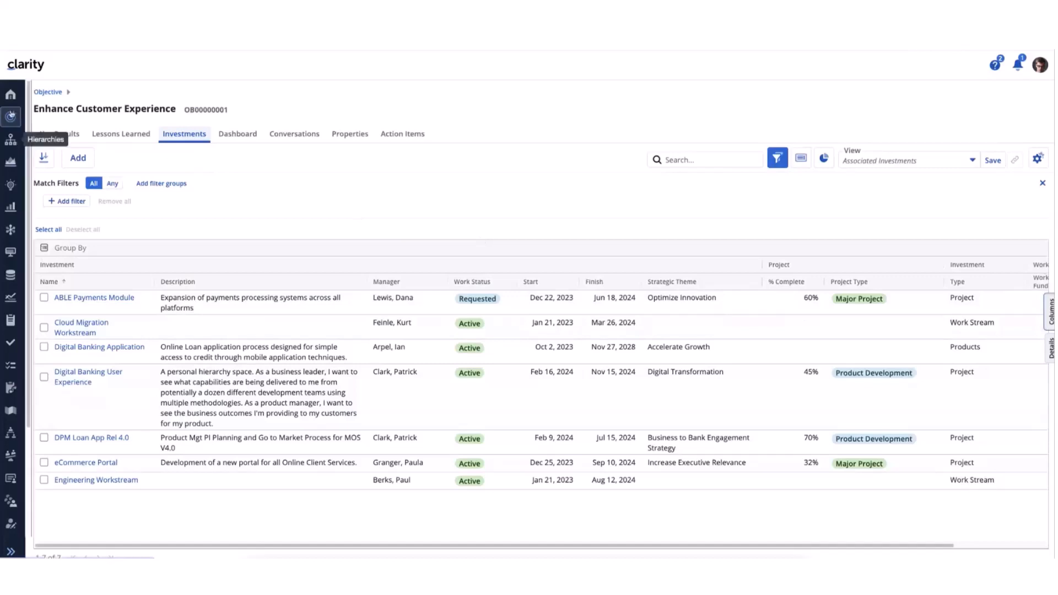
# Open the FY24 OKR Management hierarchy from the Hierarchies list and check the saved views offered for its Objectives
pyautogui.click(11, 143)
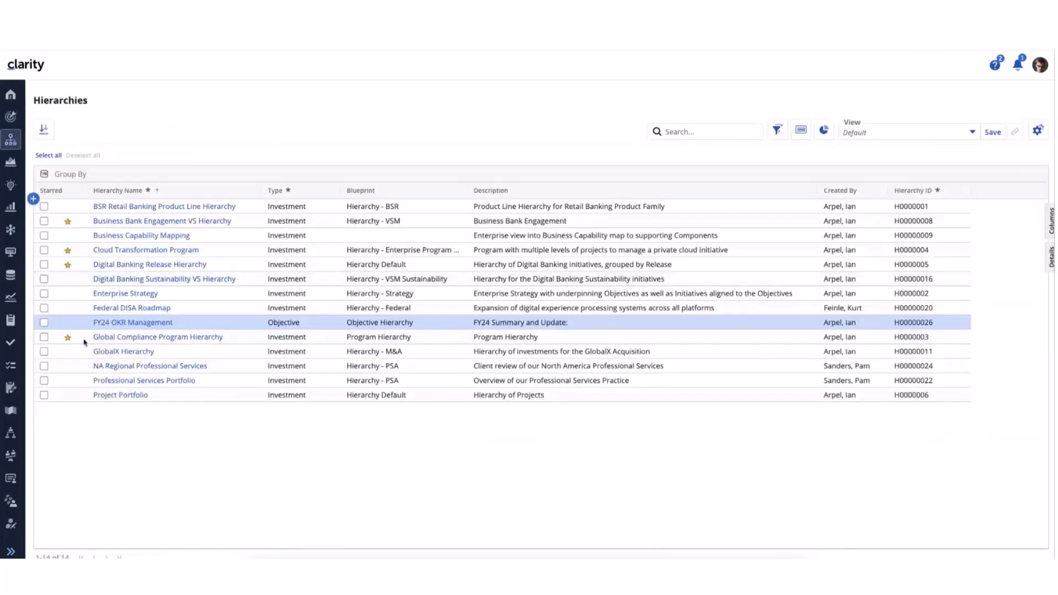
pyautogui.click(133, 322)
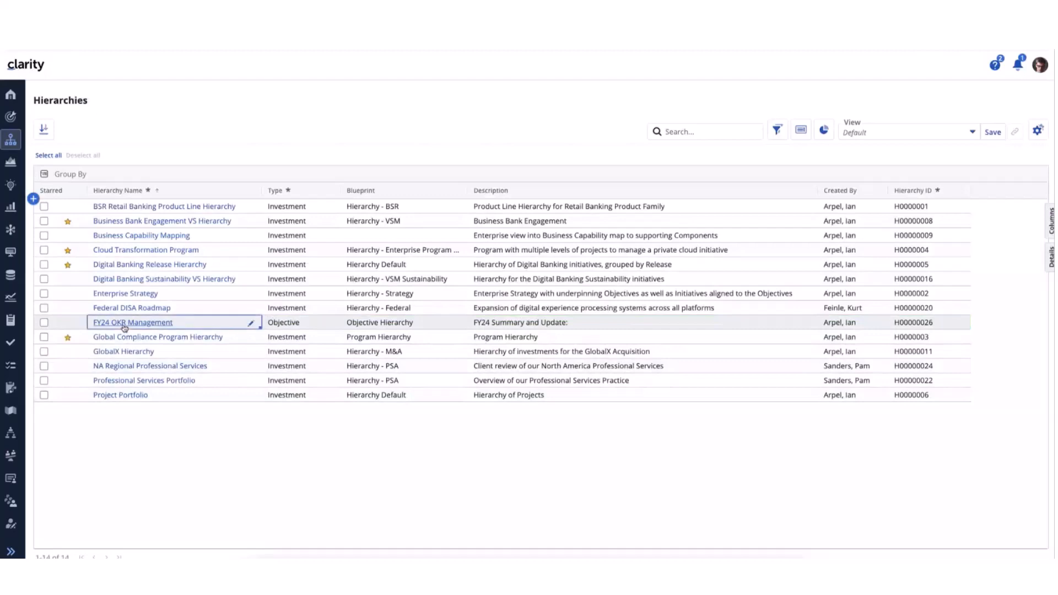
pyautogui.click(124, 326)
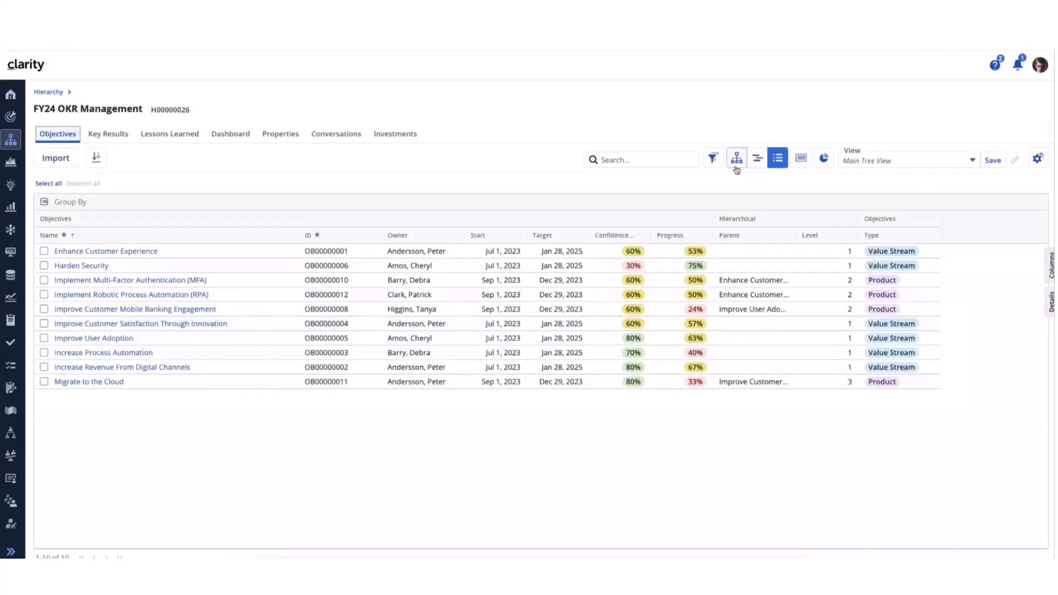
pyautogui.click(970, 164)
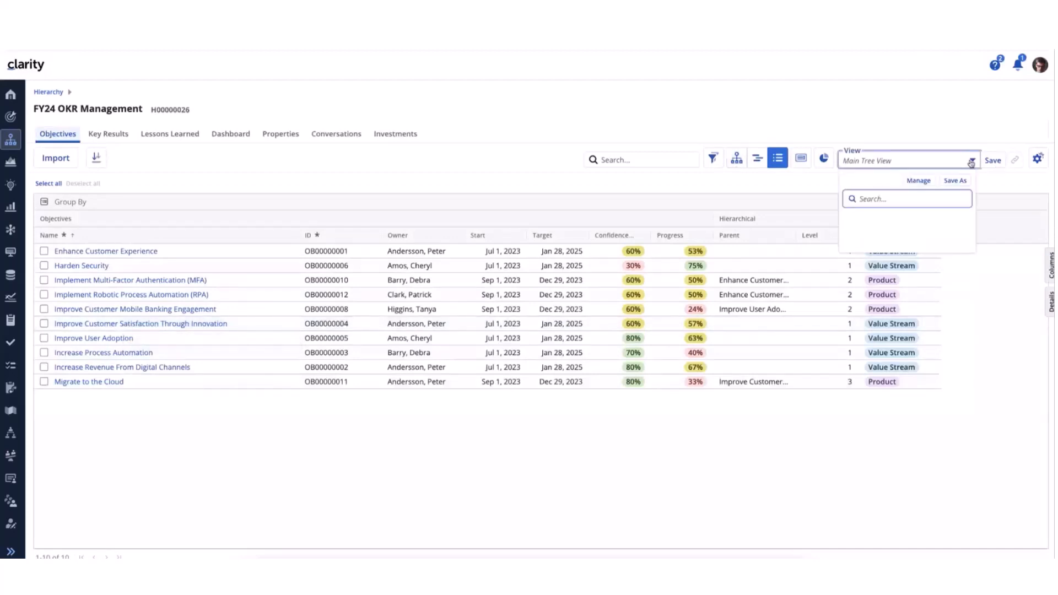
pyautogui.click(642, 96)
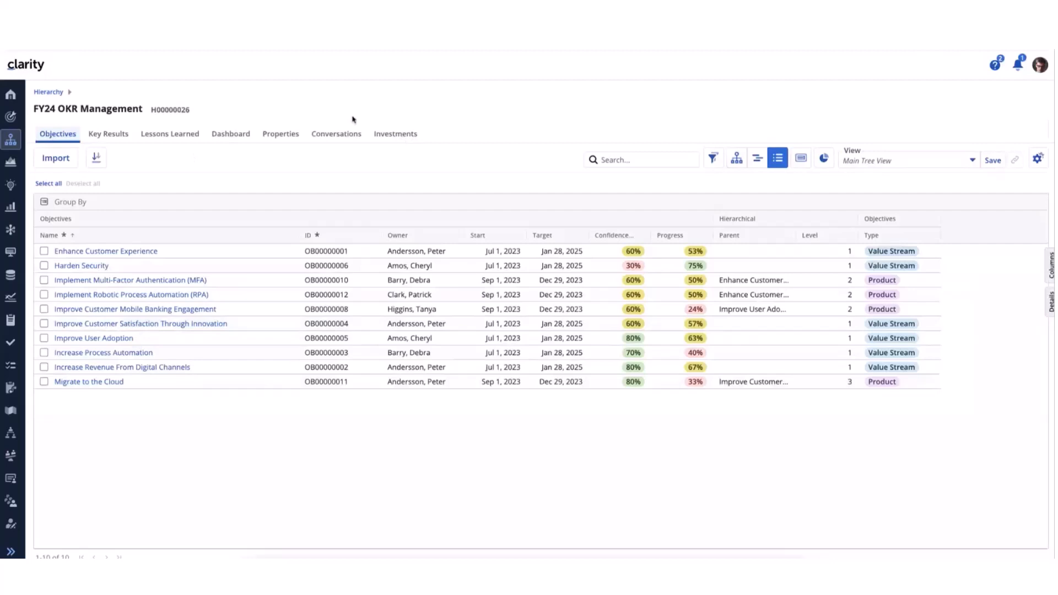
# Compare the FY24 OKR Management hierarchy's Investments with its Objectives and return to the Investments
pyautogui.click(401, 134)
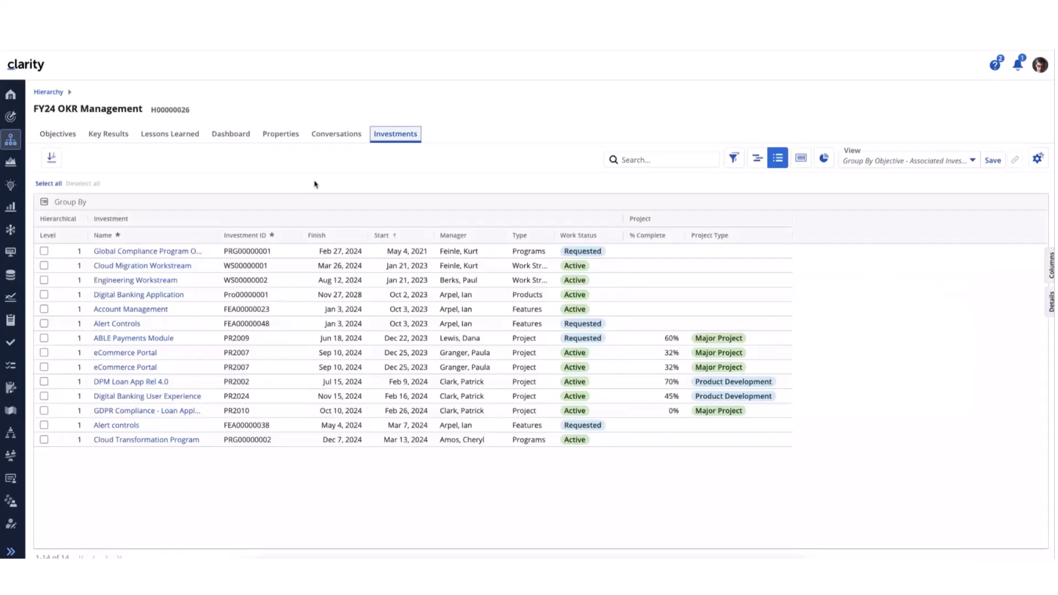
pyautogui.click(58, 134)
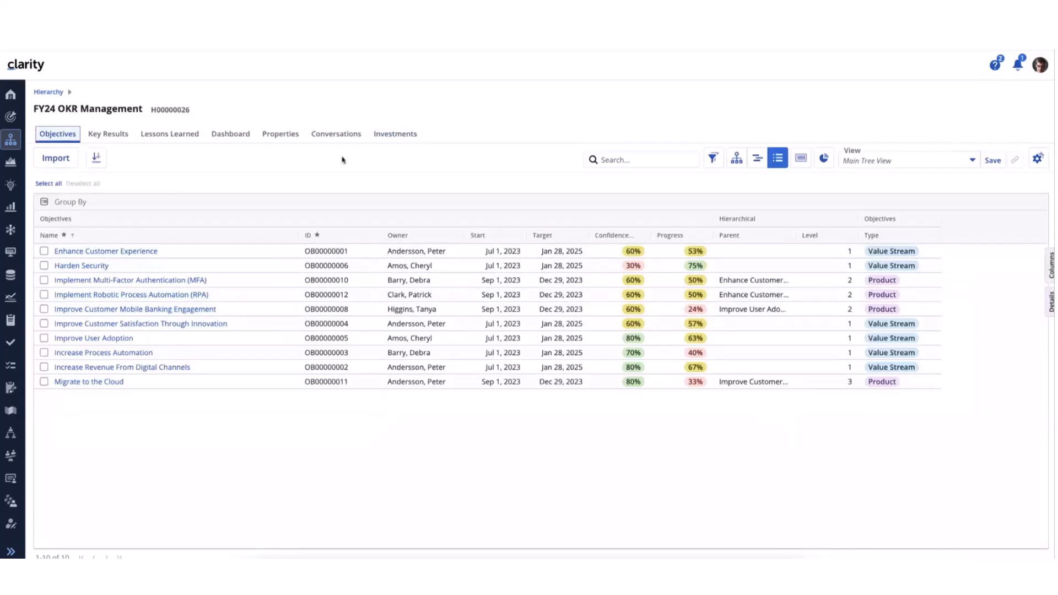
pyautogui.click(388, 136)
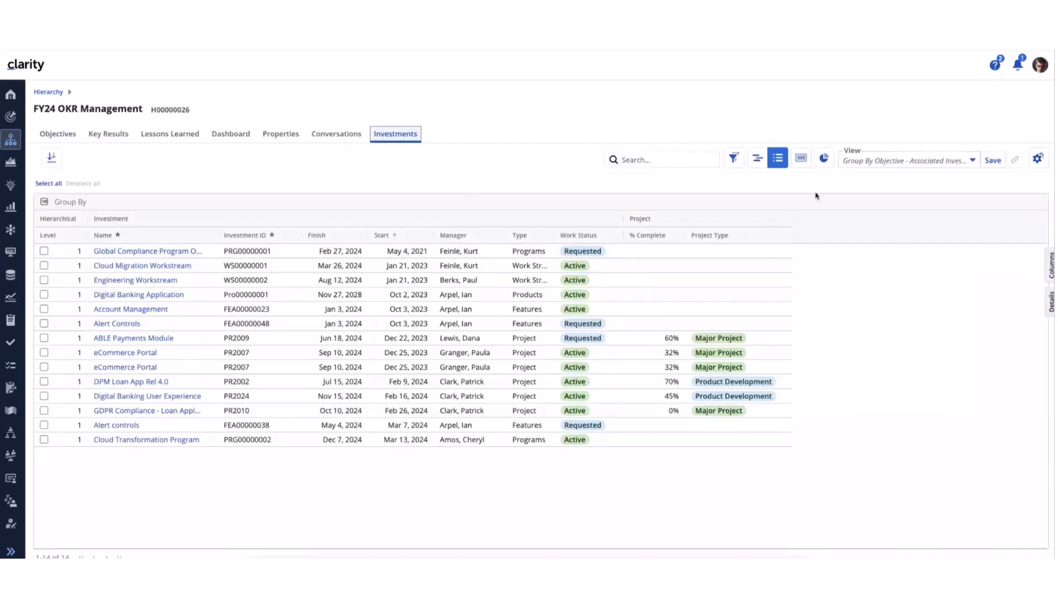
# Apply the Group By Objective - Associated Investments view, expand the Enhance Customer Experience group and widen the Group column to fit the objective names
pyautogui.click(973, 161)
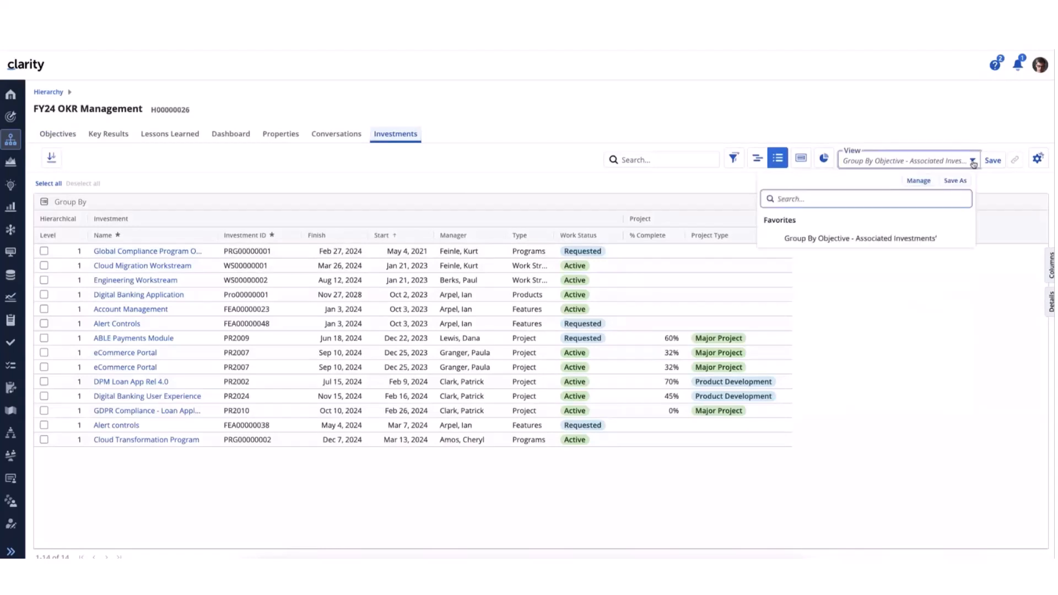
pyautogui.click(848, 239)
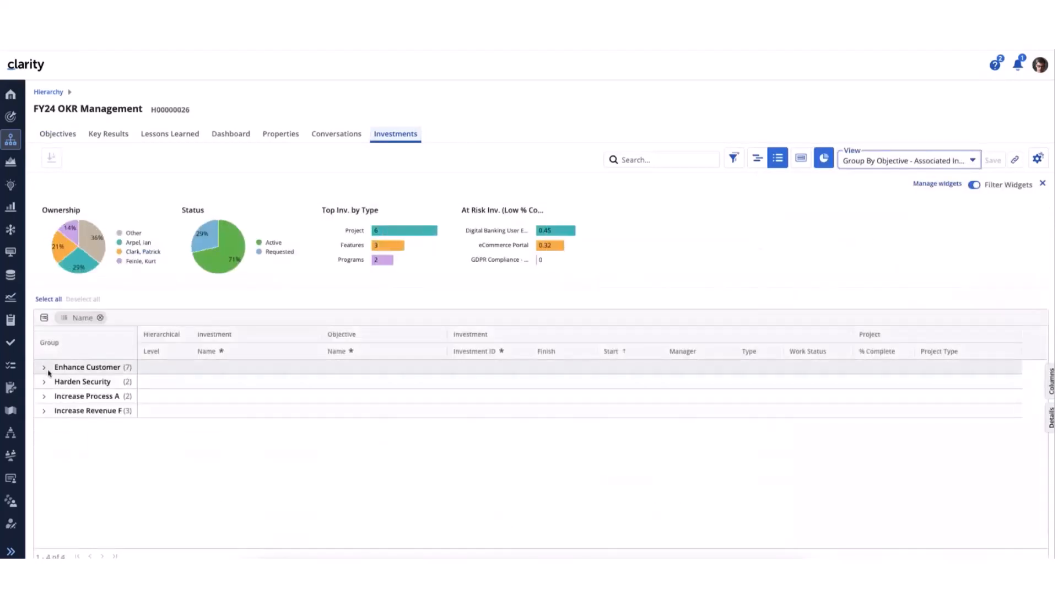
pyautogui.click(102, 369)
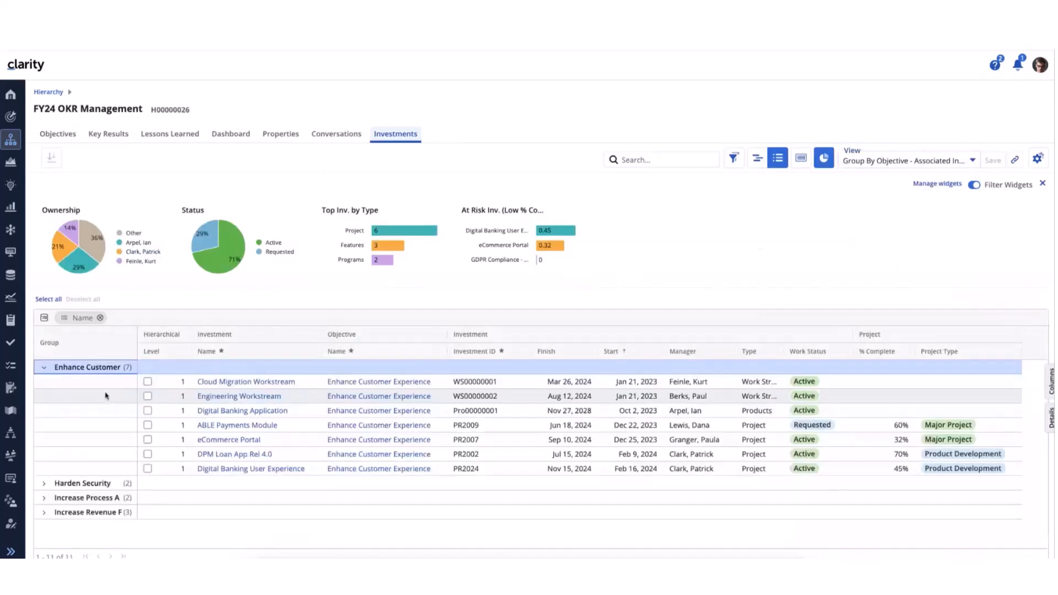
pyautogui.moveTo(137, 350); pyautogui.dragTo(221, 350)
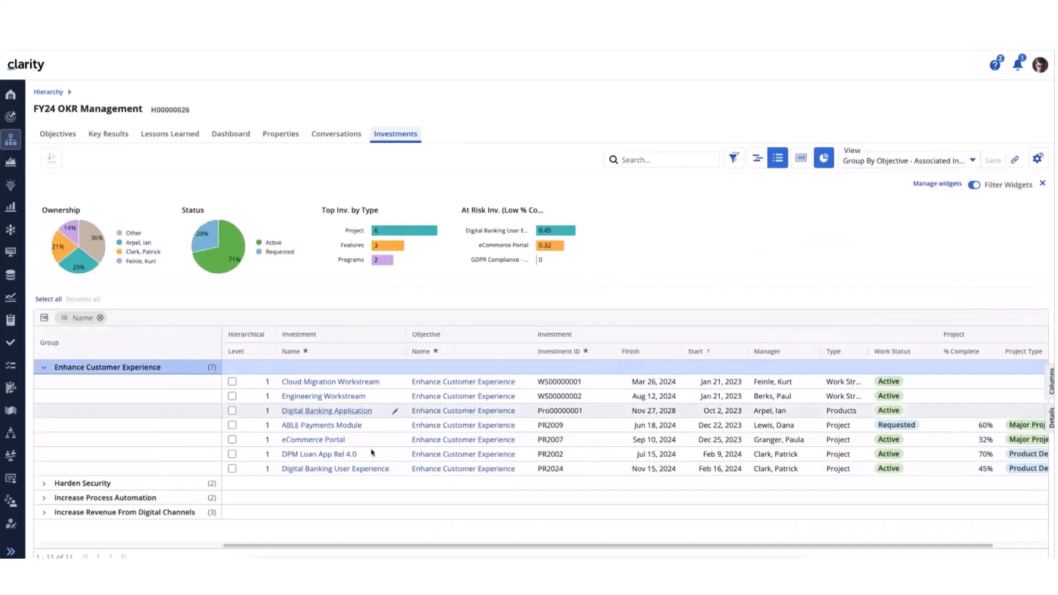
pyautogui.moveTo(474, 549); pyautogui.dragTo(362, 550)
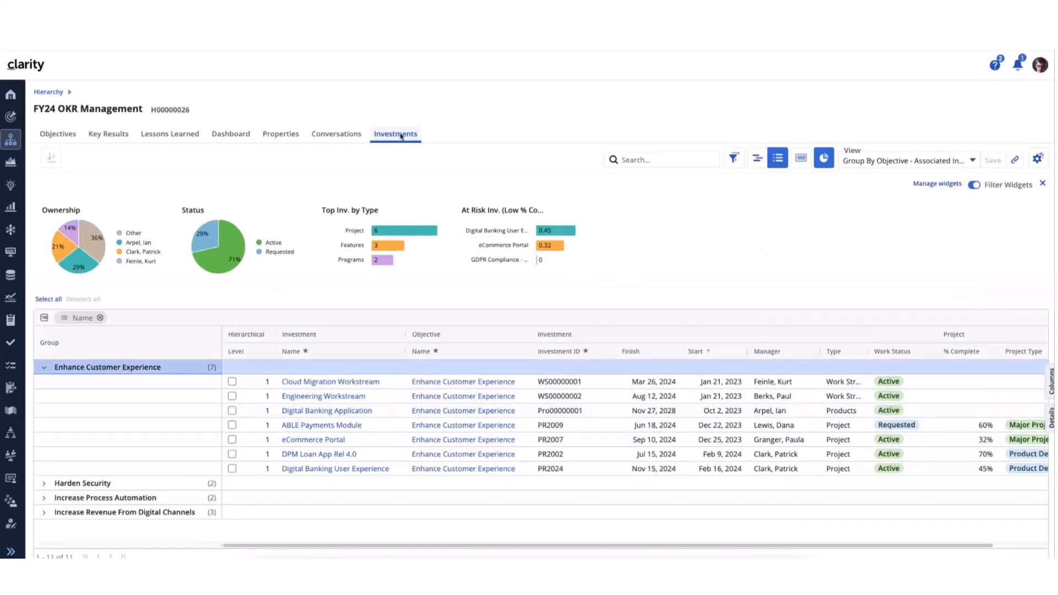
# Open the Blueprints list in Administration and expand the Hierarchy group
pyautogui.scroll(-3, 11, 386)
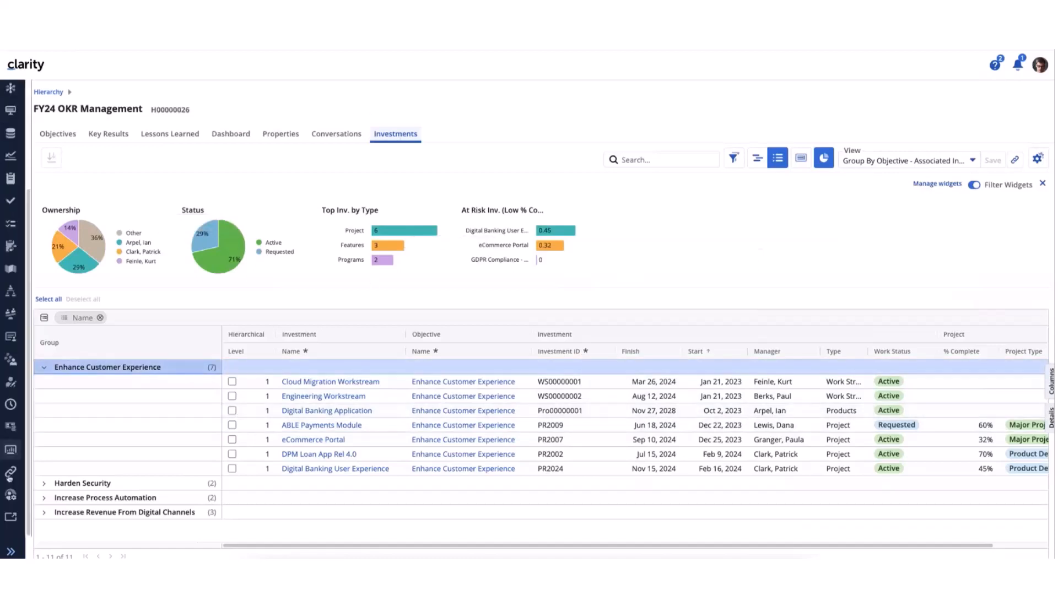
pyautogui.click(11, 495)
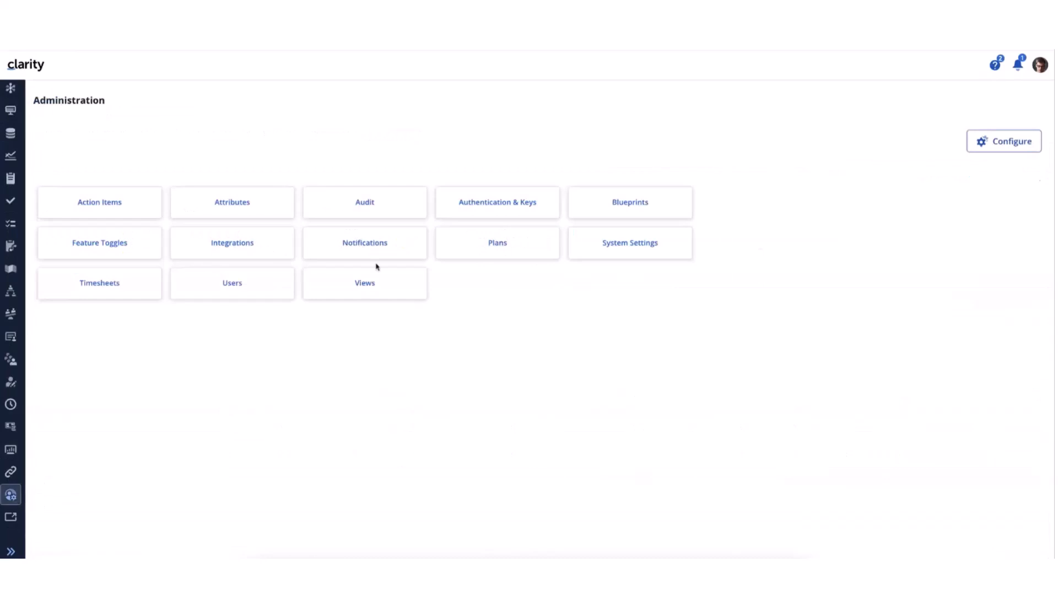
pyautogui.click(632, 208)
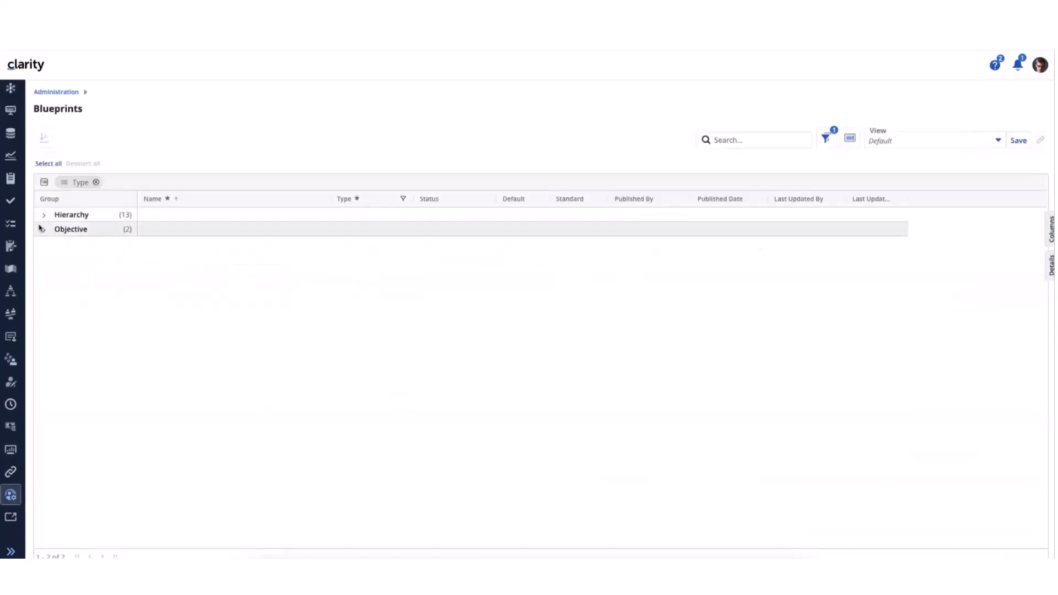
pyautogui.click(43, 216)
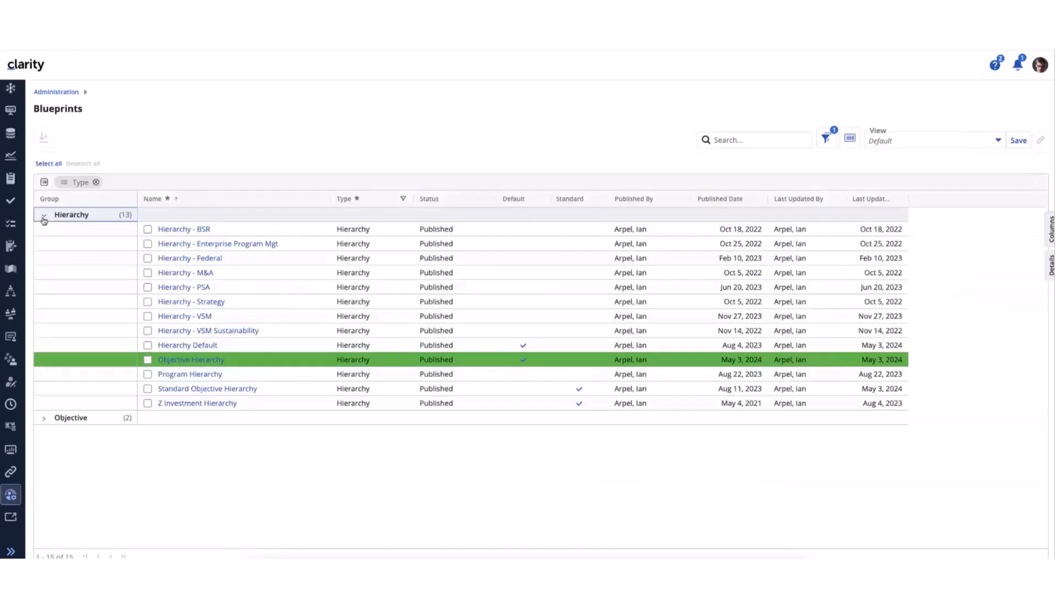
# Open the Objective Hierarchy blueprint for editing, check the Investments module's configuration and leave edit mode without publishing
pyautogui.click(203, 361)
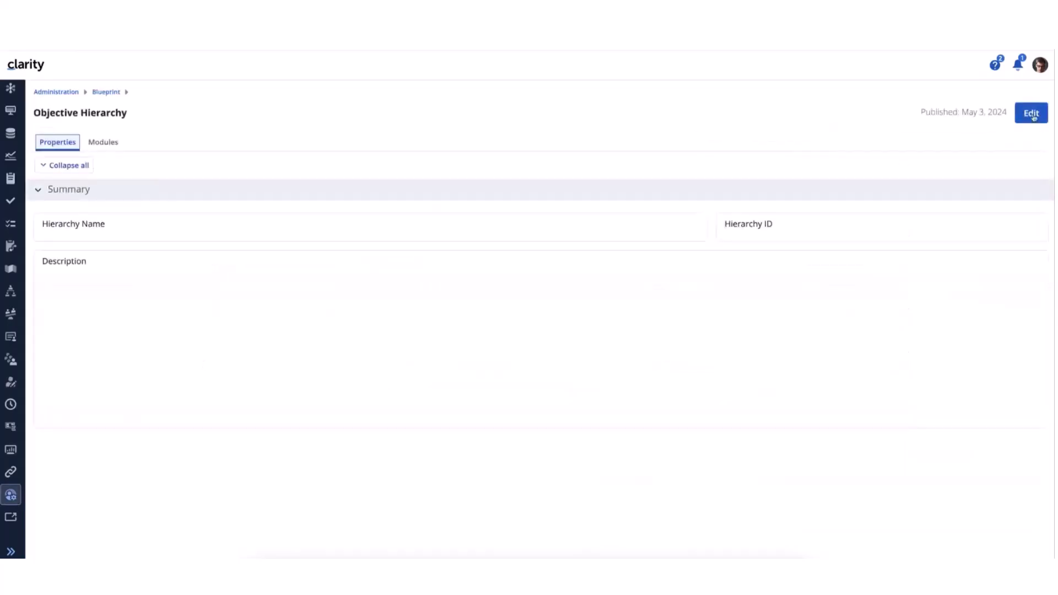
pyautogui.click(1031, 115)
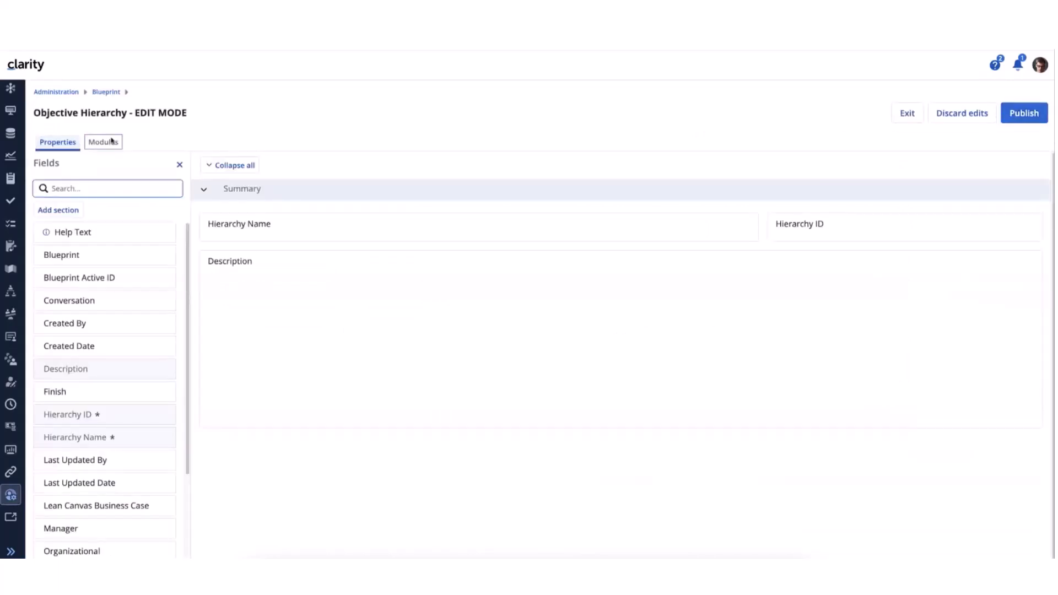
pyautogui.click(111, 141)
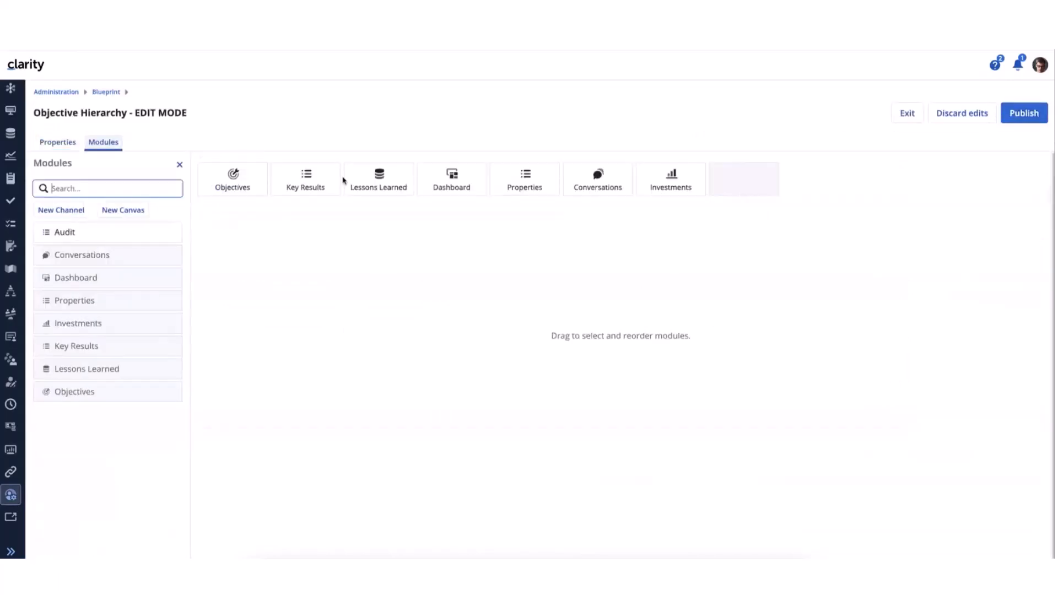
pyautogui.click(664, 185)
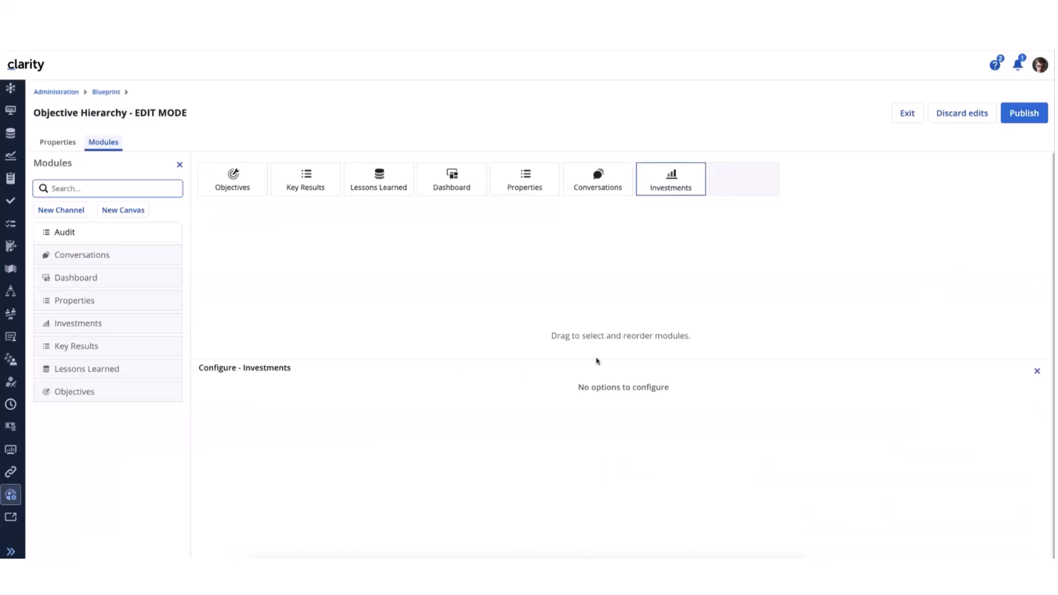
pyautogui.click(907, 114)
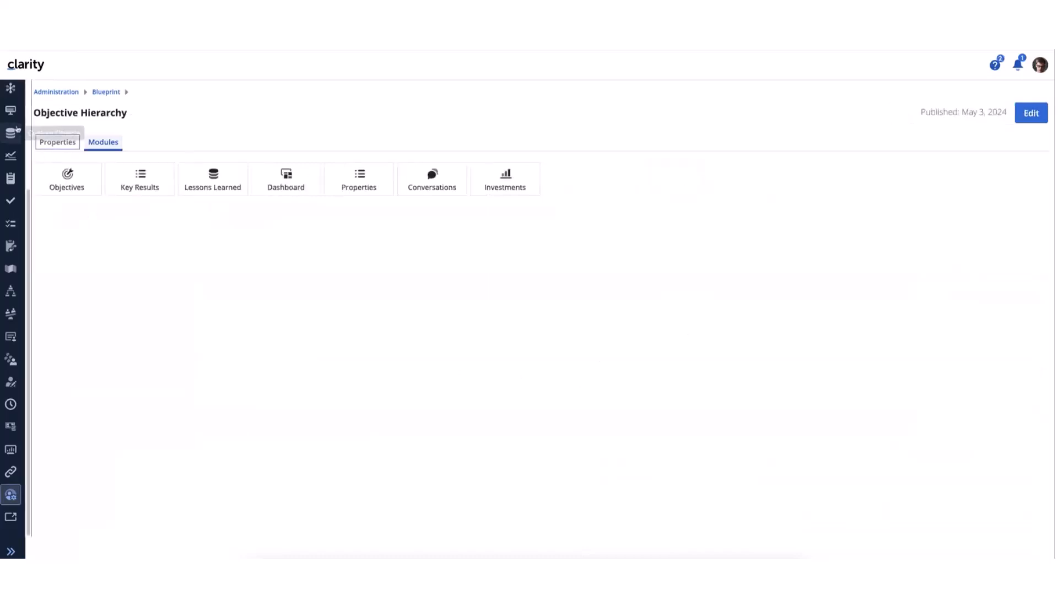
# Open the FY24 OKR Management hierarchy from the Hierarchies list and show its Investments
pyautogui.scroll(3, 11, 127)
pyautogui.click(11, 143)
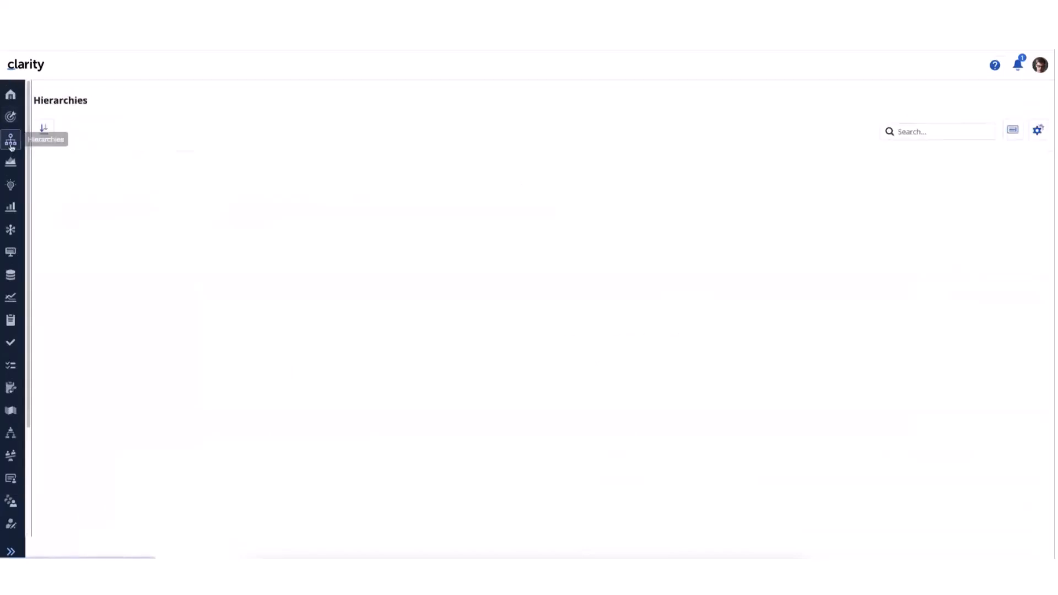
pyautogui.click(131, 323)
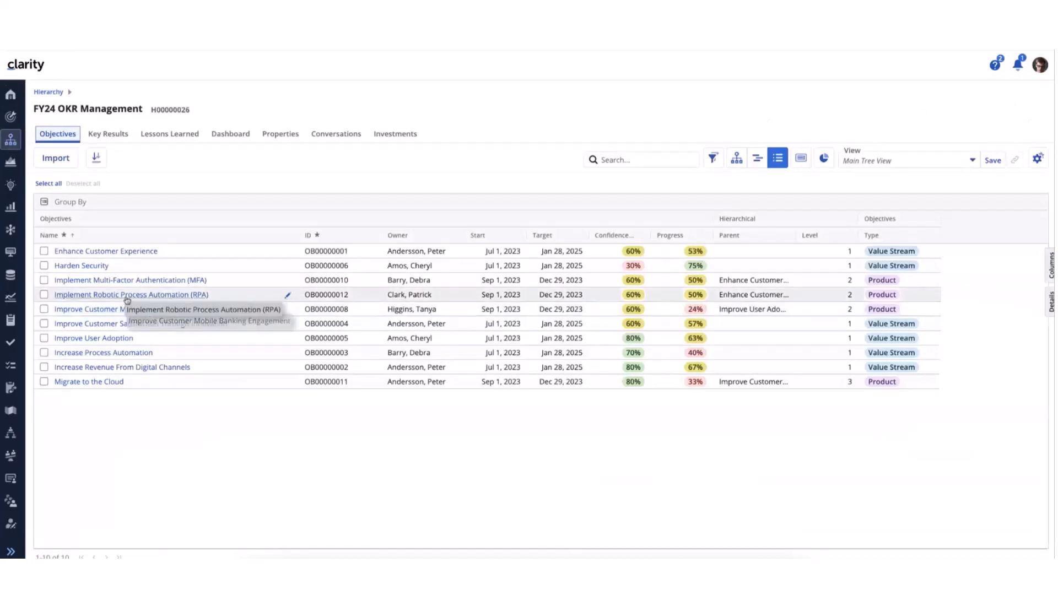
pyautogui.click(390, 139)
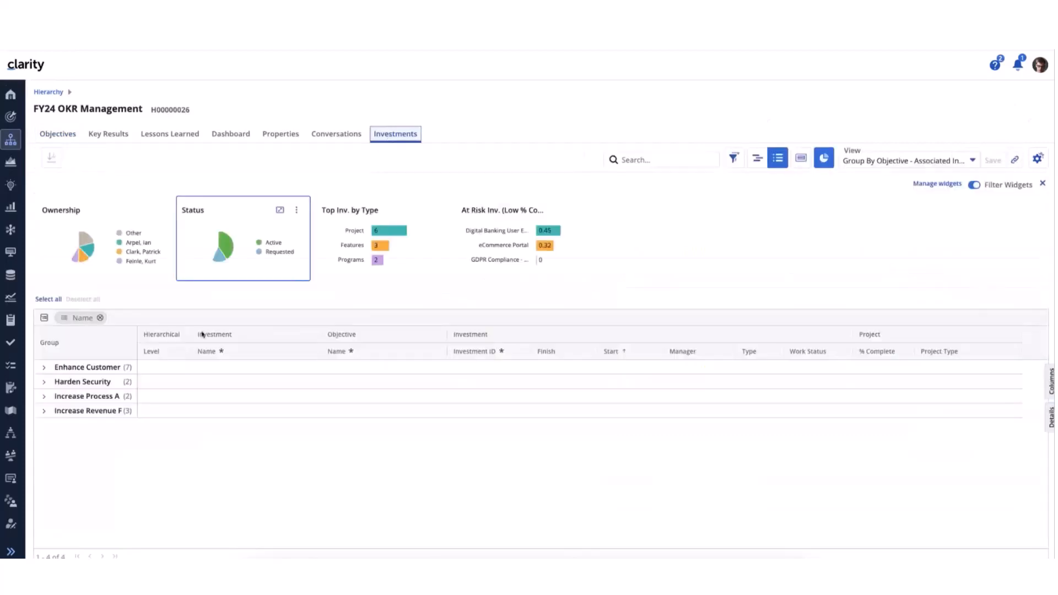
# Remove the Name grouping from the investments list, look through the ungrouped rows and hide the widgets
pyautogui.click(100, 317)
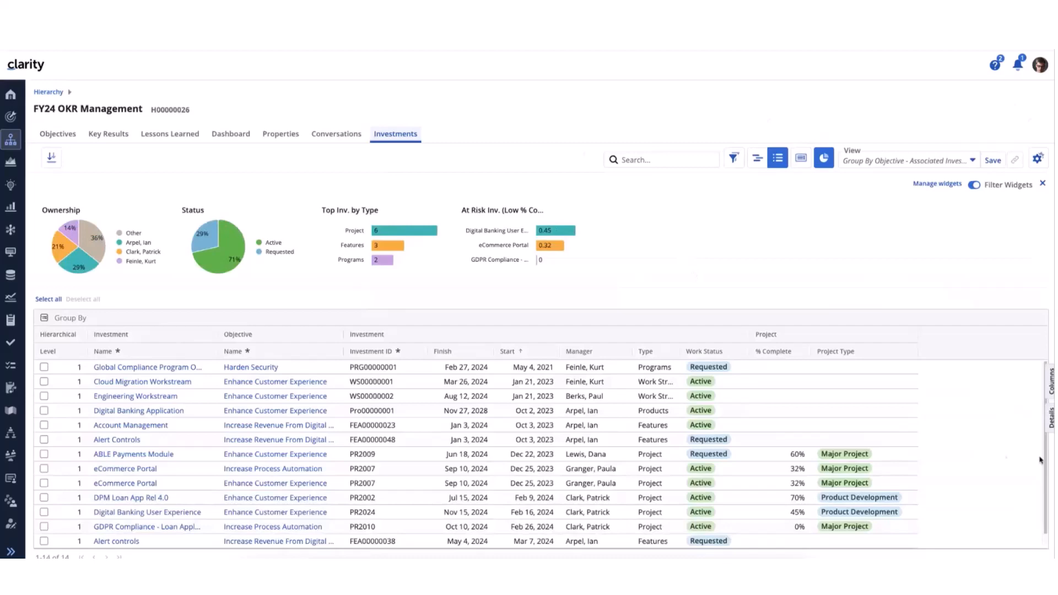
pyautogui.scroll(-1, 1031, 449)
pyautogui.scroll(1, 1031, 449)
pyautogui.scroll(-1, 1031, 448)
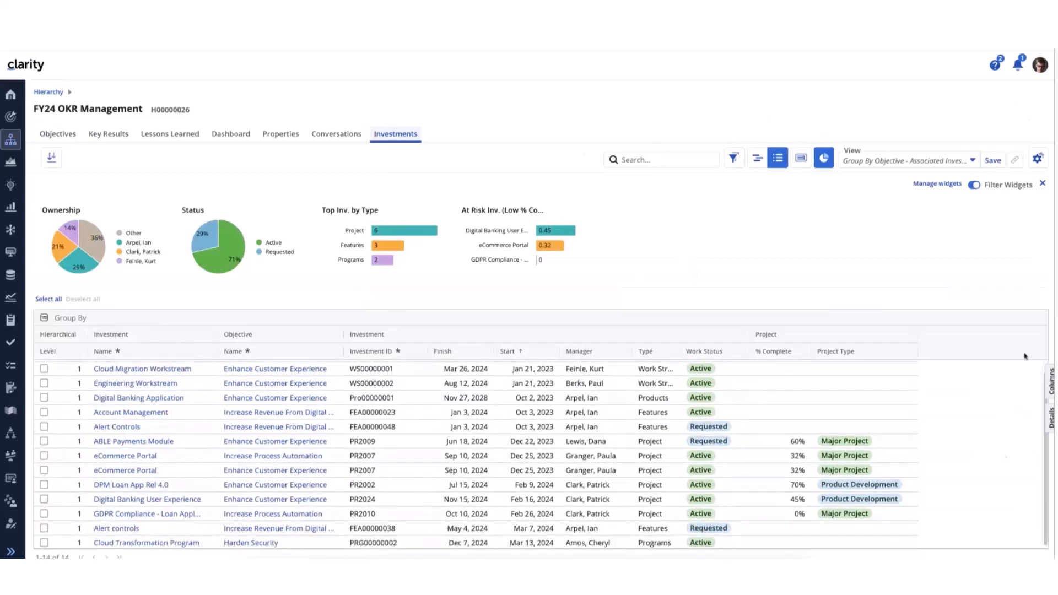
pyautogui.click(1042, 183)
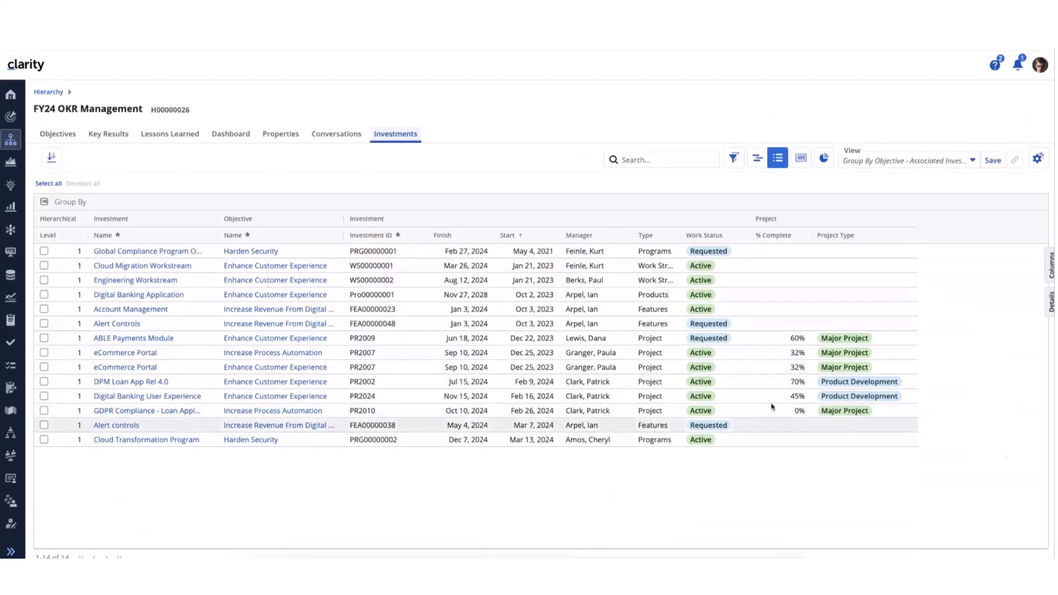
# Set the ABLE Payments Module project's % Complete to 65
pyautogui.click(793, 338)
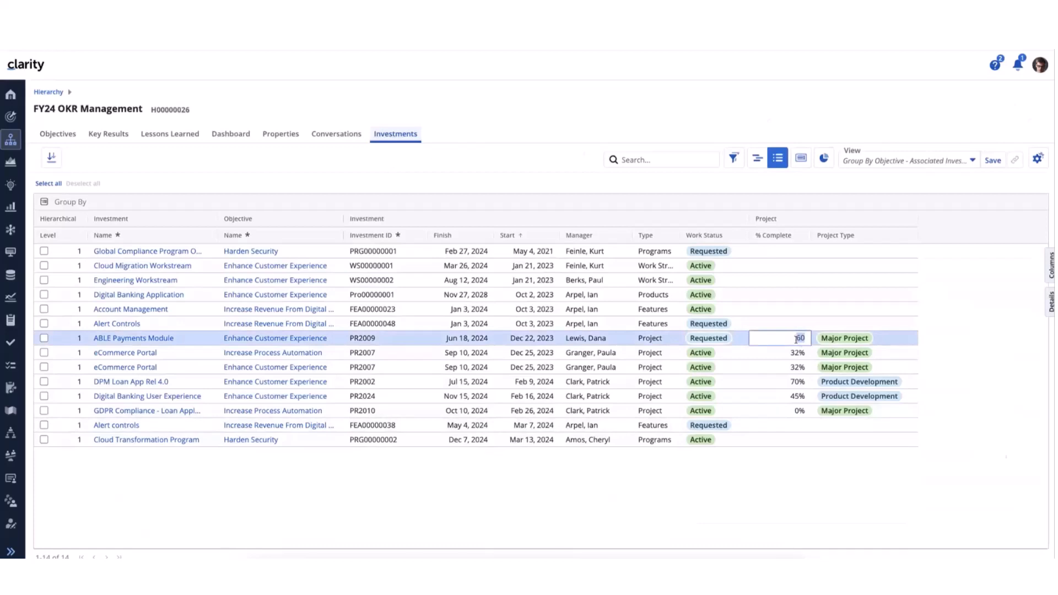
pyautogui.write('65')
pyautogui.click(773, 506)
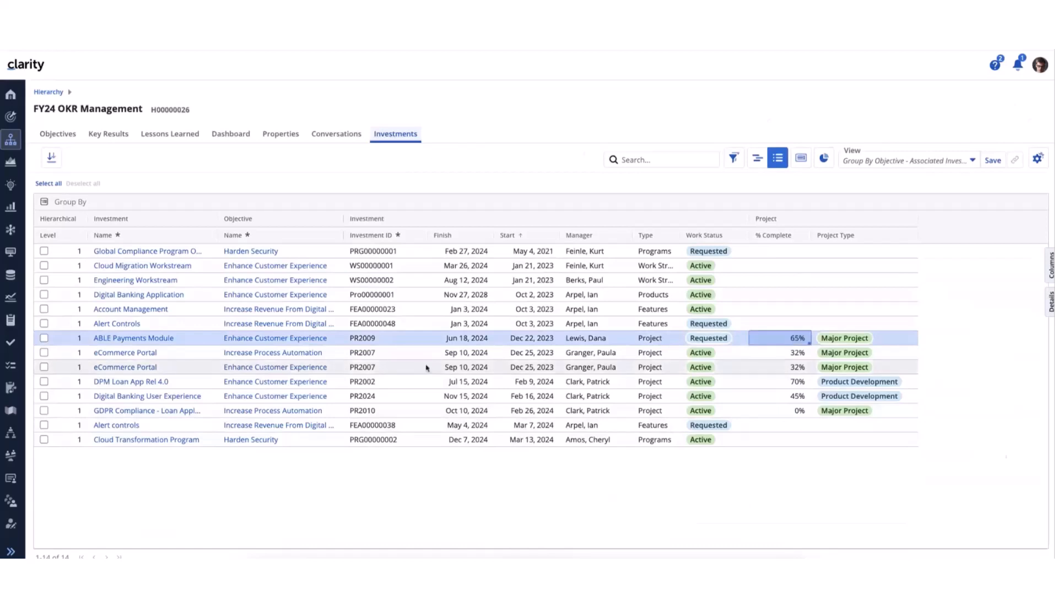
# Widen the objective Name column to fit the full names and check the details of ABLE Payments Module
pyautogui.moveTo(343, 235); pyautogui.dragTo(378, 235)
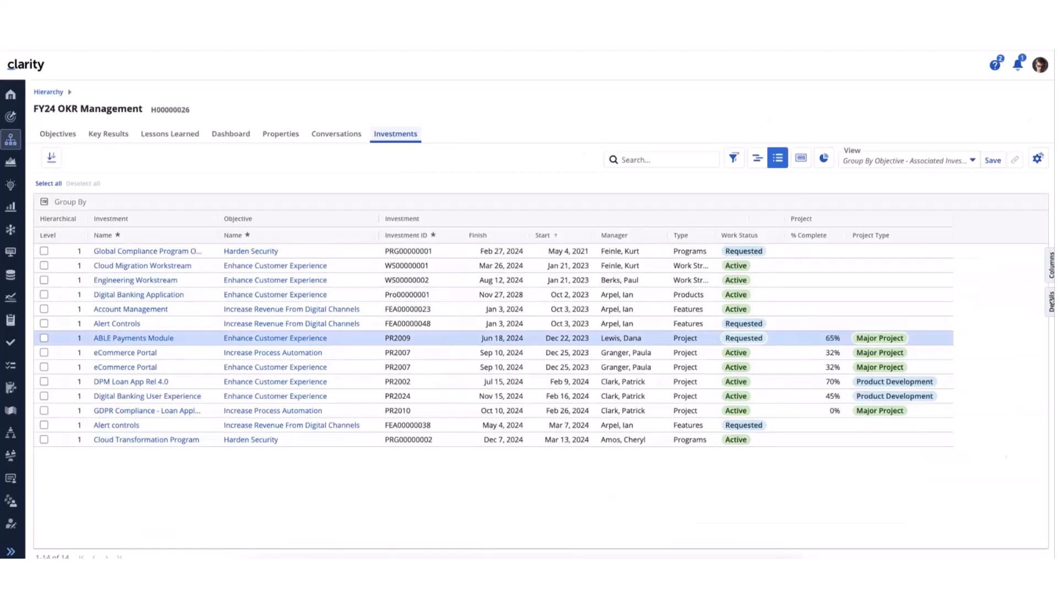
pyautogui.click(1051, 299)
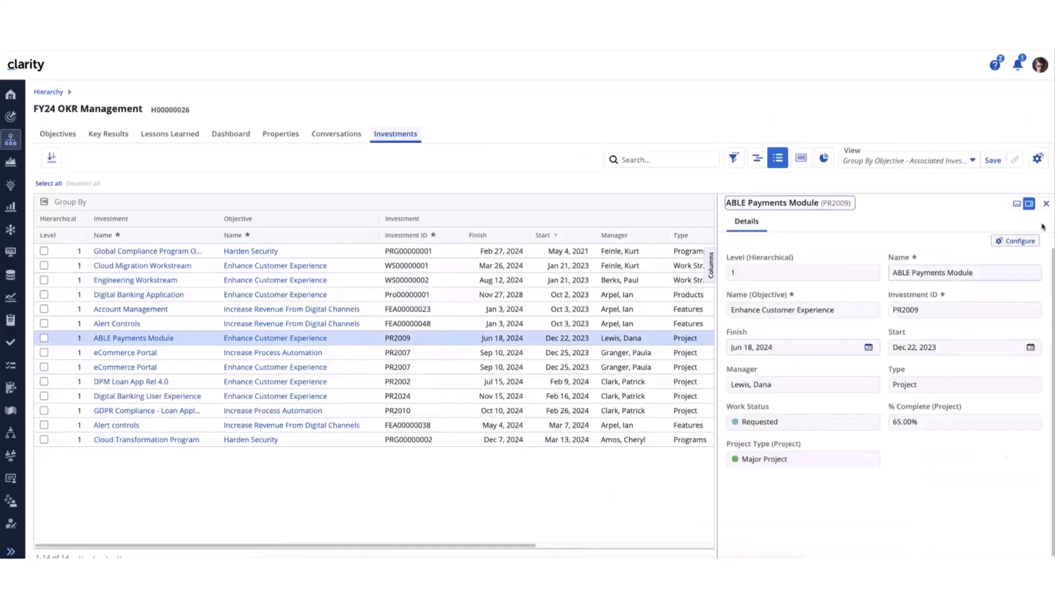
pyautogui.click(1046, 203)
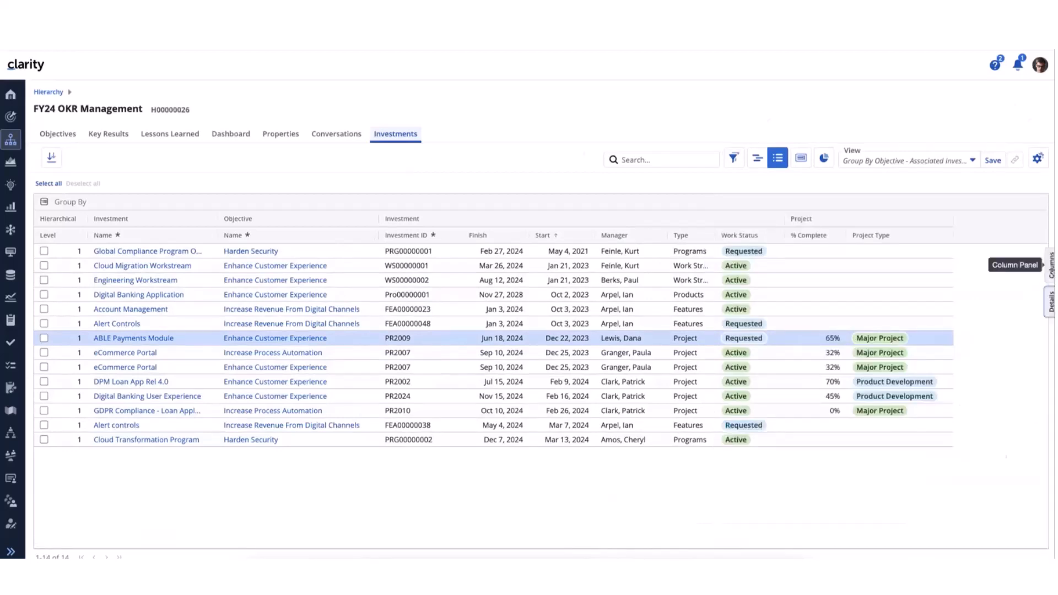
# Review the attribute groups available as columns for the investments, checking inside the Hierarchical and Investment groups
pyautogui.click(1050, 265)
pyautogui.click(909, 233)
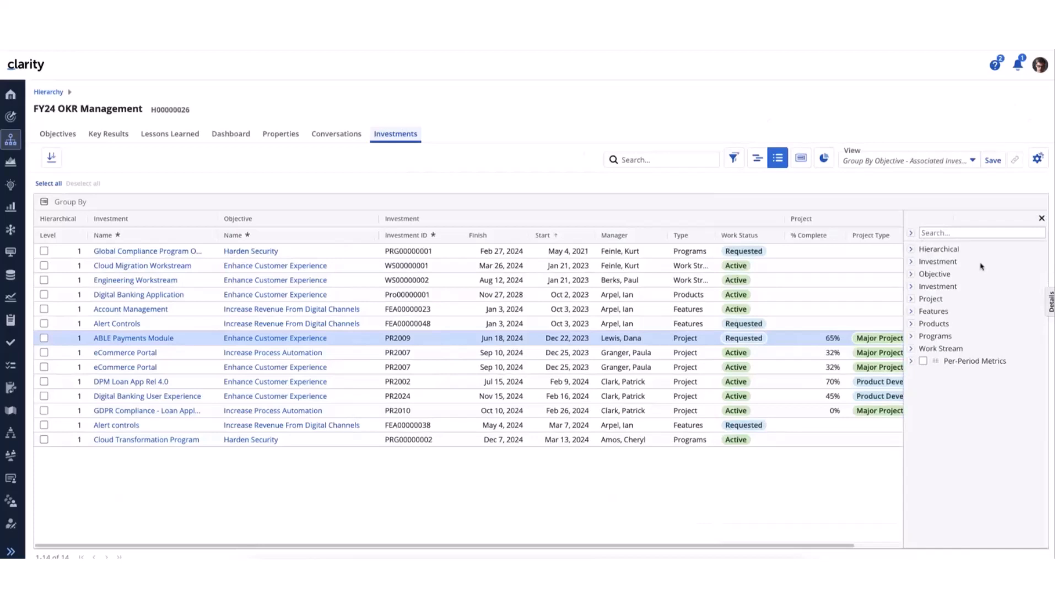
pyautogui.click(911, 249)
pyautogui.click(911, 251)
pyautogui.click(910, 263)
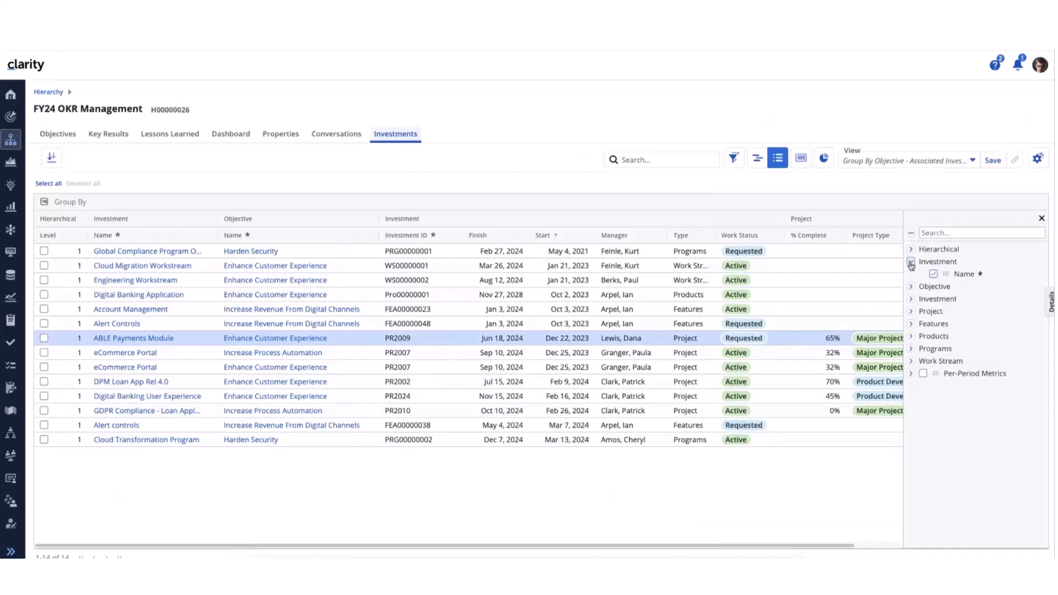
pyautogui.click(910, 263)
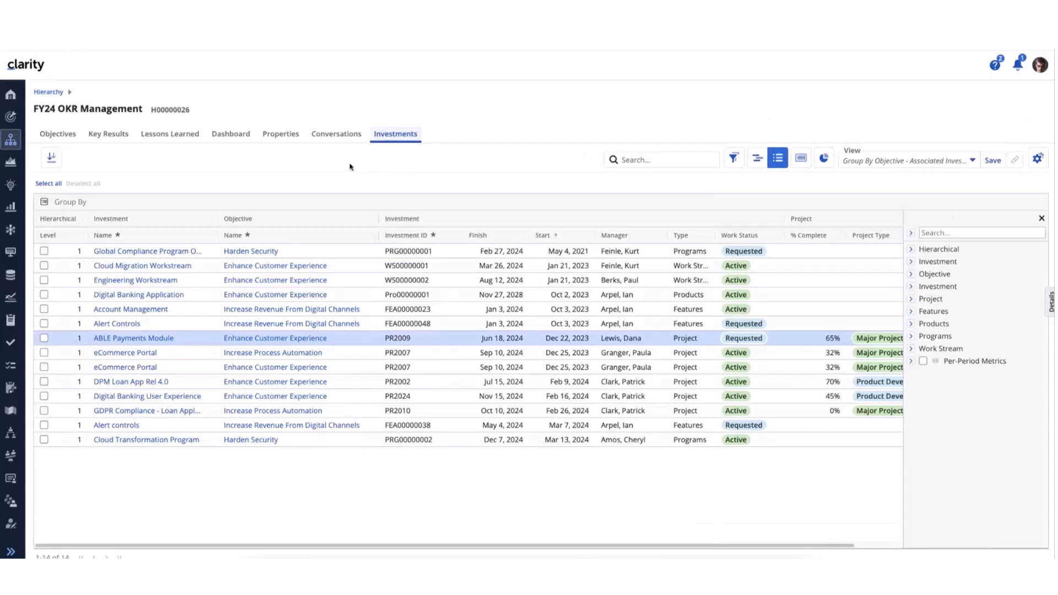
# Reapply the Group By Objective - Associated Investments view, expand Enhance Customer Experience and fit the Group column to the objective names
pyautogui.click(973, 164)
pyautogui.click(870, 234)
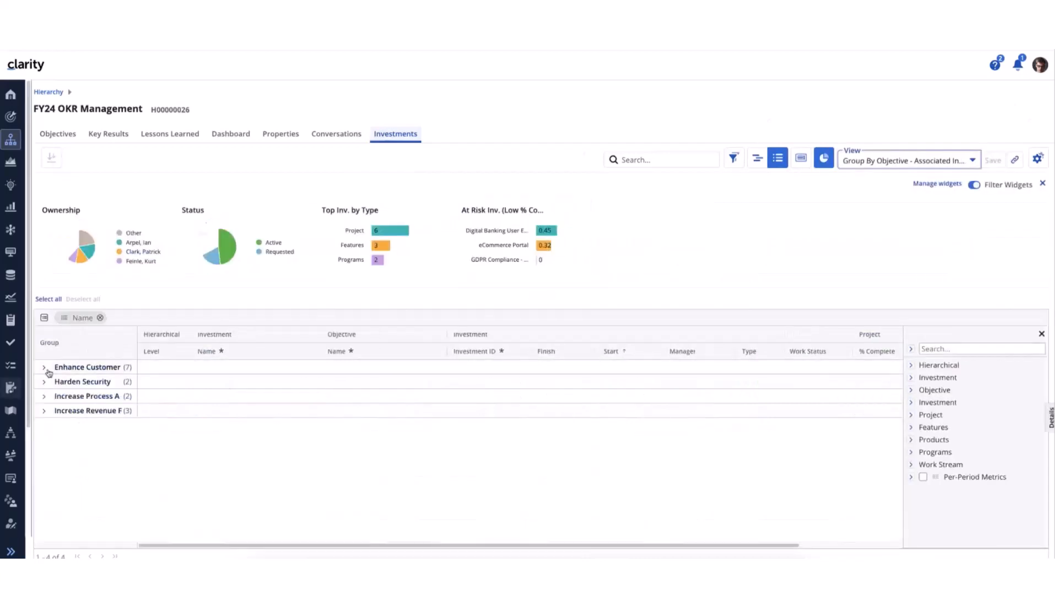
pyautogui.click(45, 368)
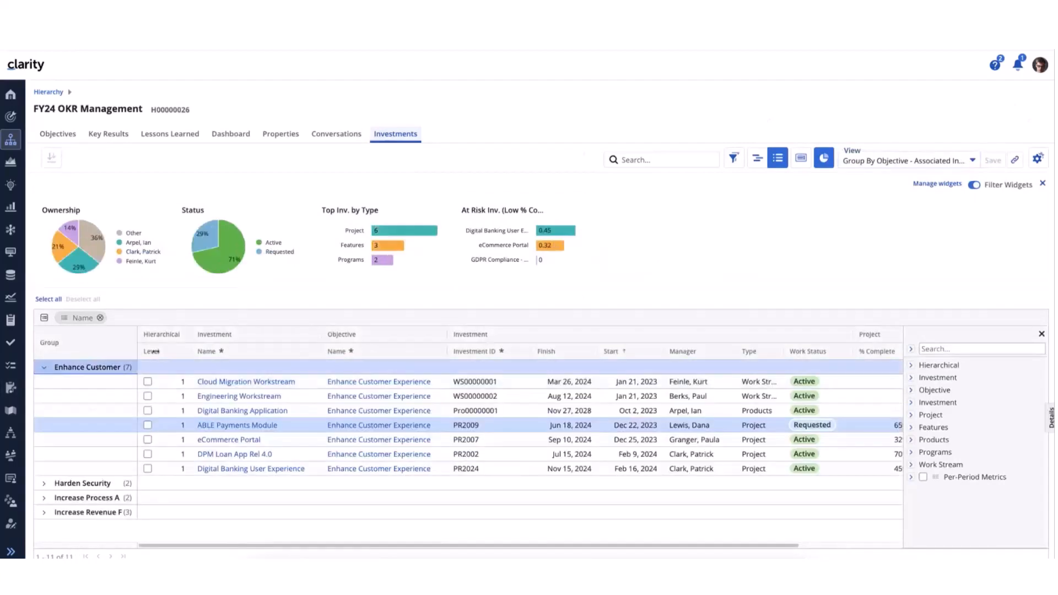
pyautogui.doubleClick(137, 352)
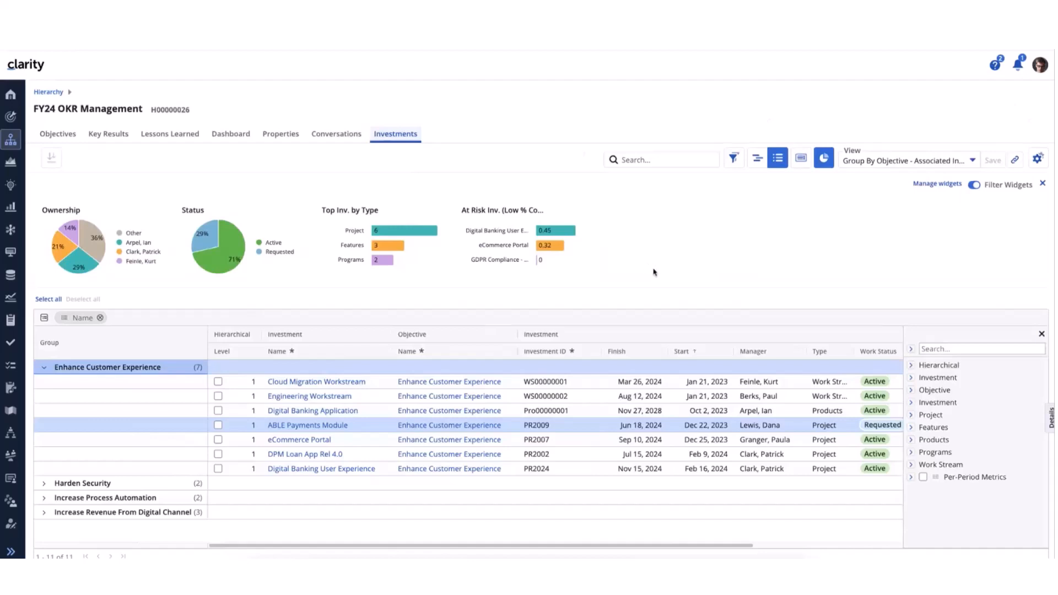
# View the FY24 OKR Management hierarchy's Dashboard and its list of Objectives
pyautogui.click(232, 140)
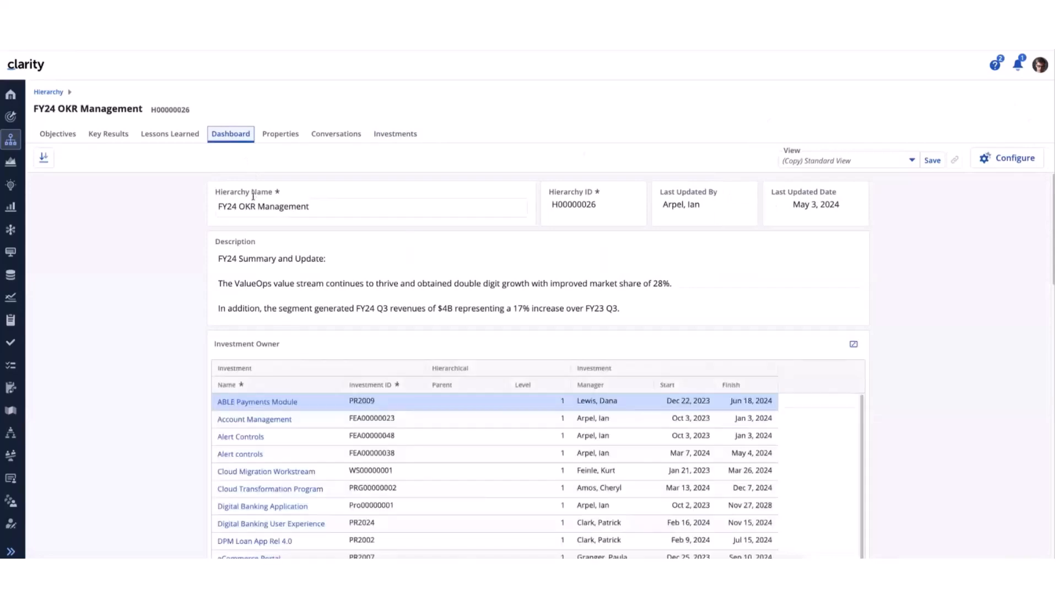
pyautogui.click(405, 211)
pyautogui.click(64, 136)
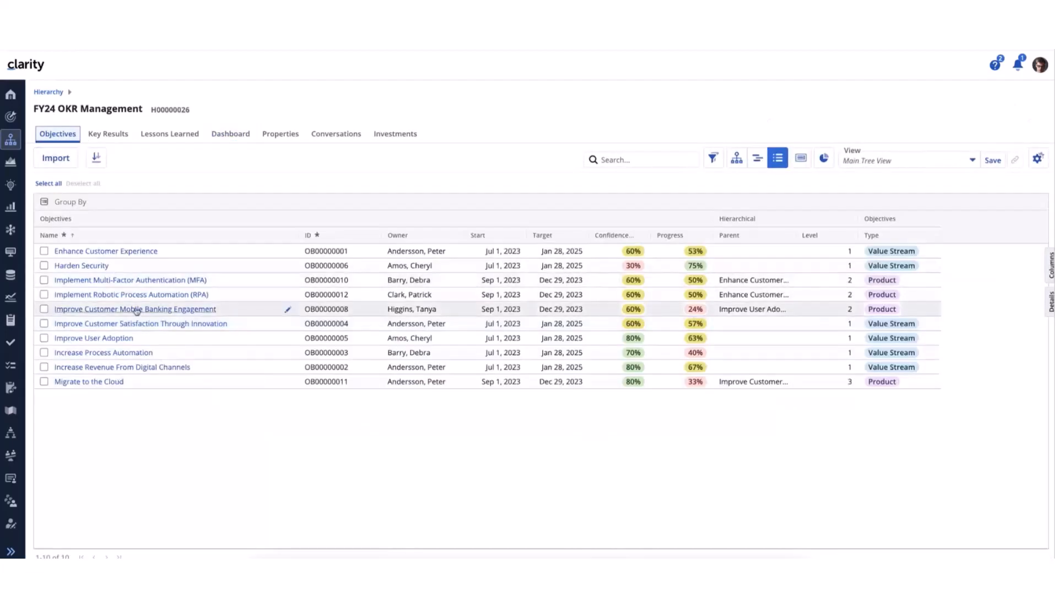
# Return to the hierarchy's Investments, remove the Name grouping and select the ABLE Payments Module row
pyautogui.click(394, 135)
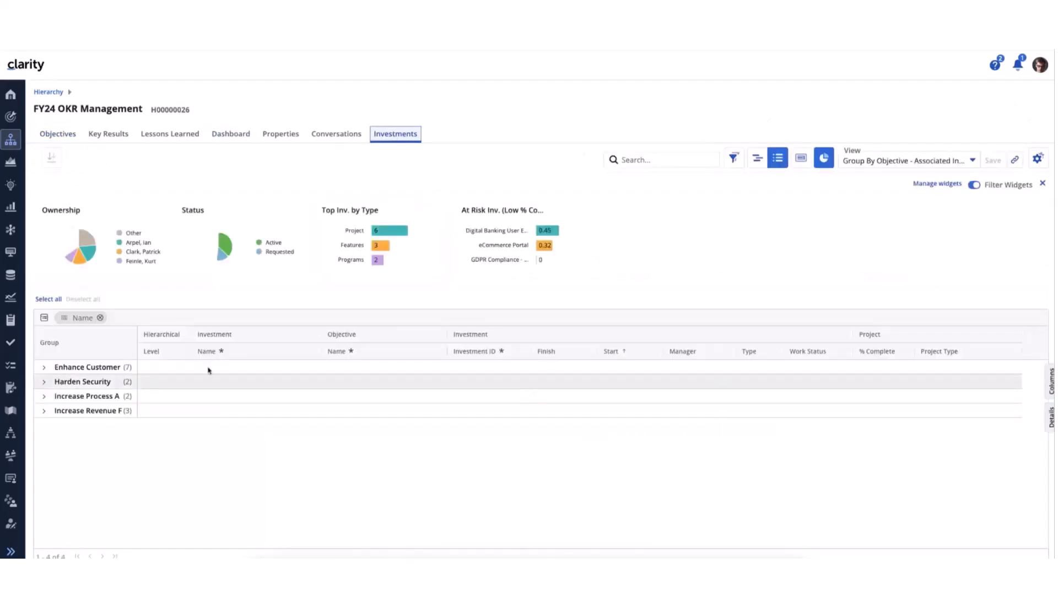
pyautogui.click(99, 317)
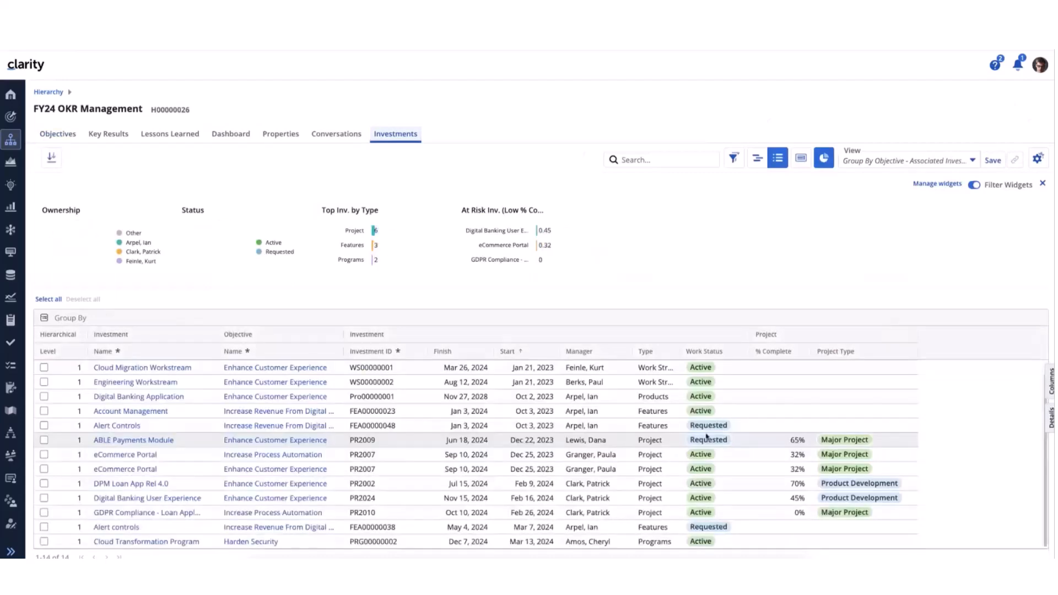
pyautogui.click(703, 439)
pyautogui.scroll(1, 173, 419)
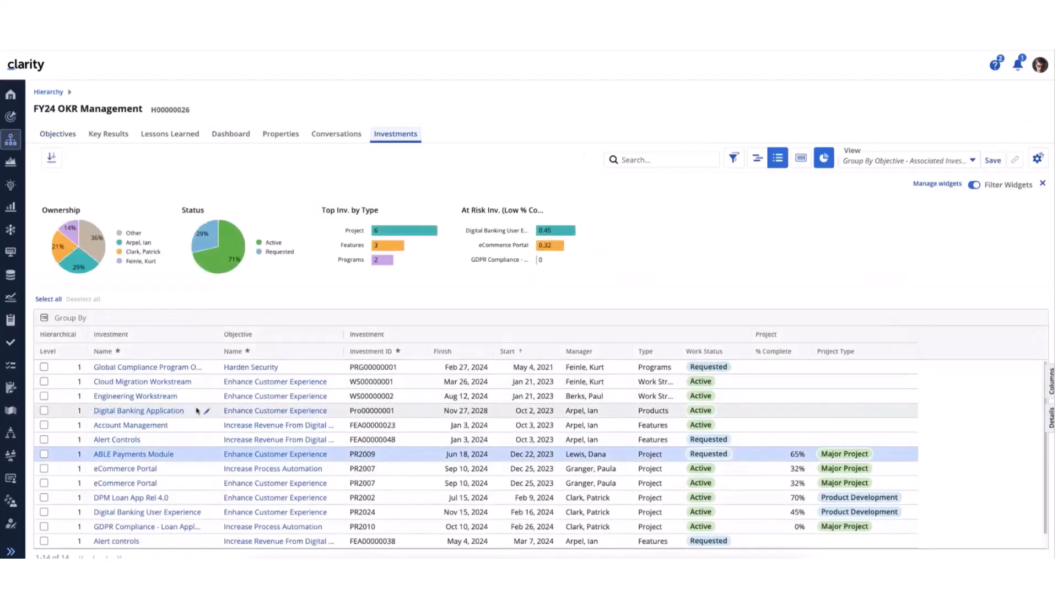
# Examine the Investment Owner and Associated Investments tables on the hierarchy's Dashboard, including the Enhance Customer Experience group
pyautogui.click(239, 135)
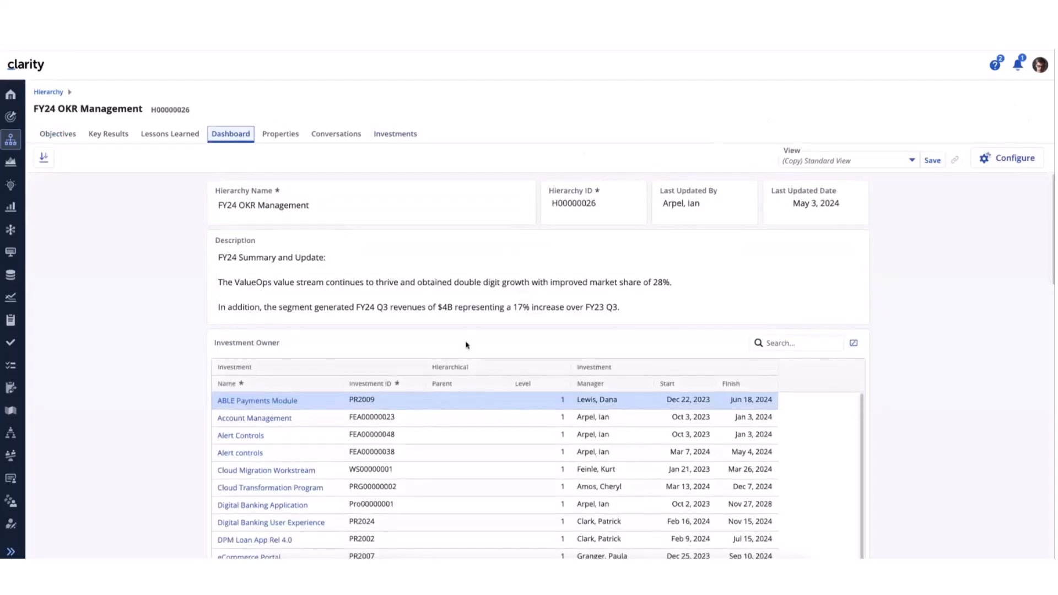
pyautogui.scroll(-3, 467, 344)
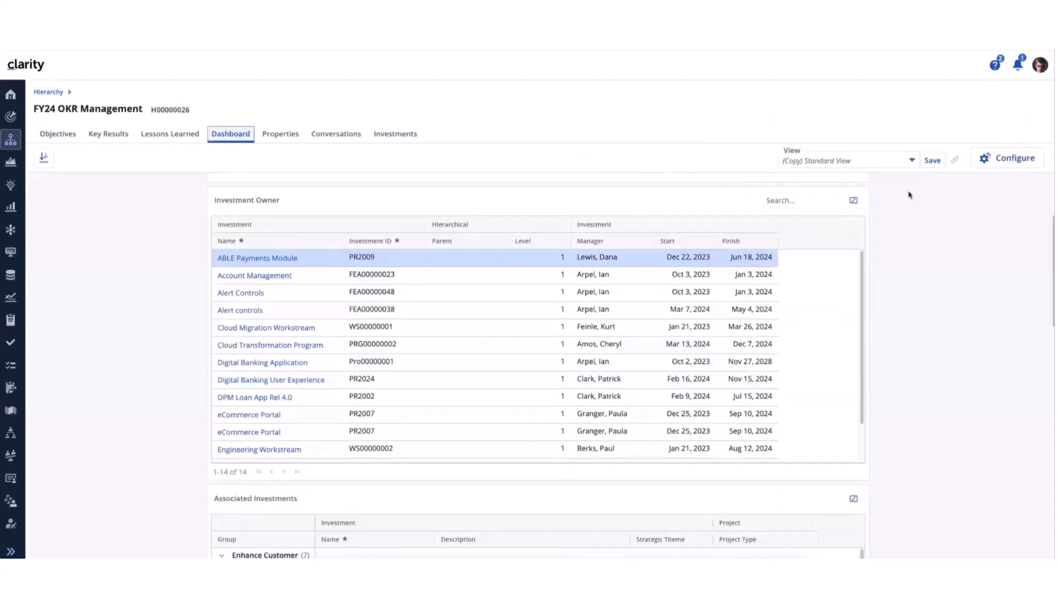
pyautogui.scroll(-2, 635, 299)
pyautogui.scroll(-5, 855, 418)
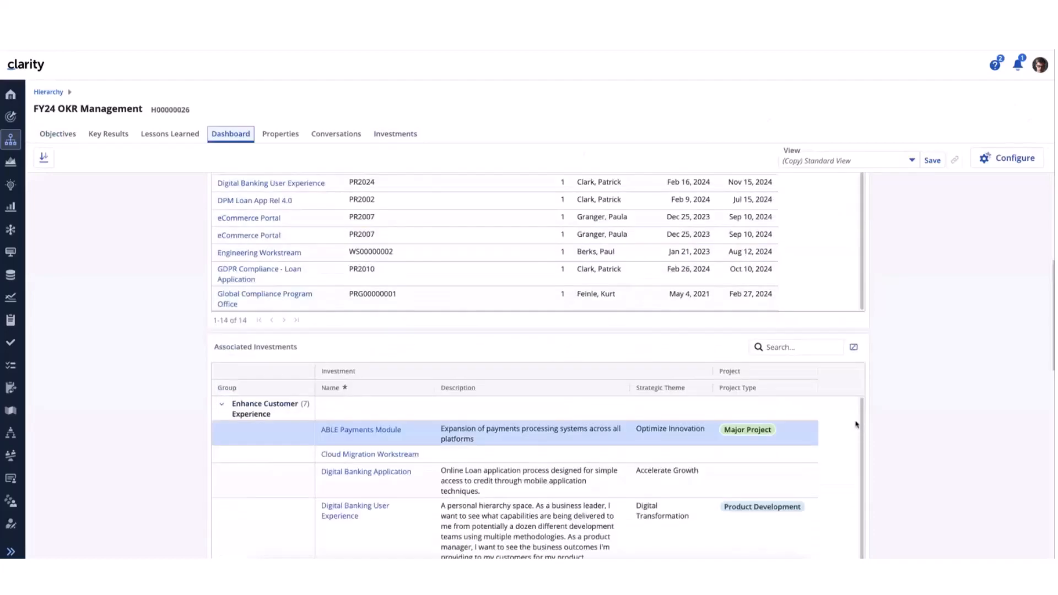
pyautogui.scroll(-3, 891, 408)
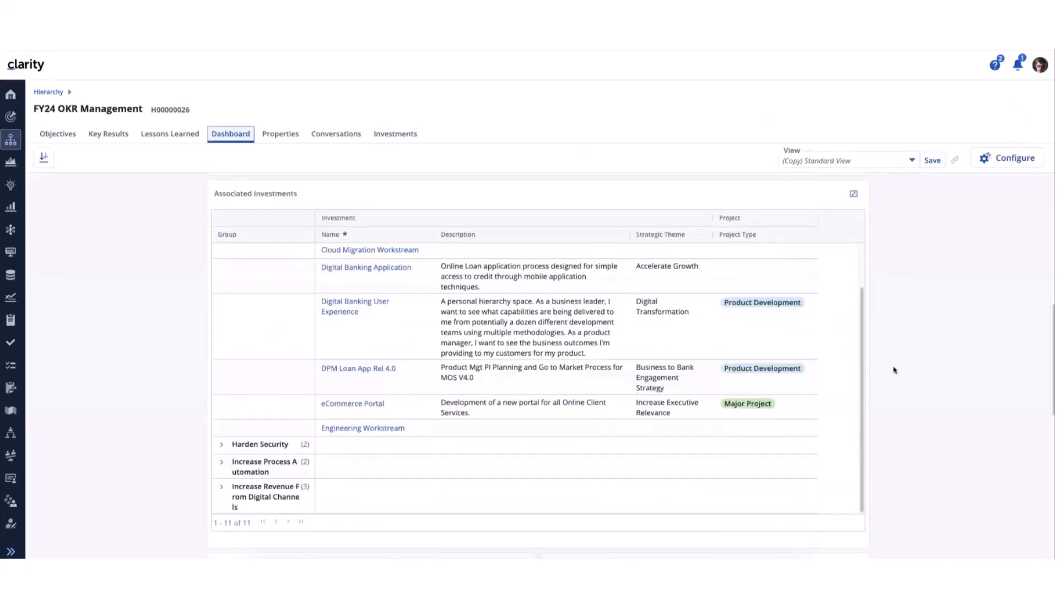
pyautogui.scroll(2, 341, 264)
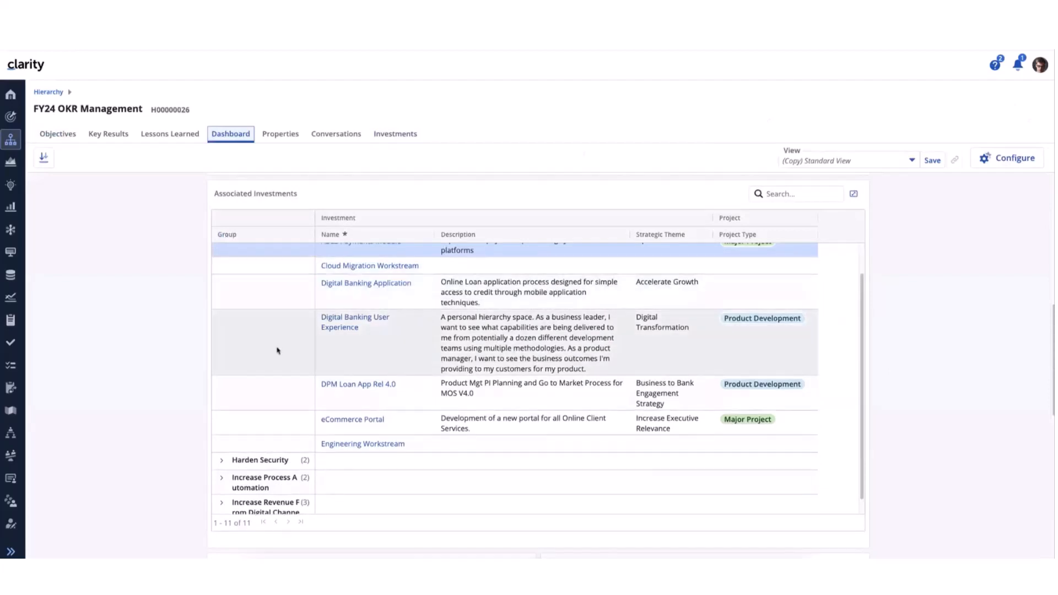
pyautogui.scroll(2, 277, 351)
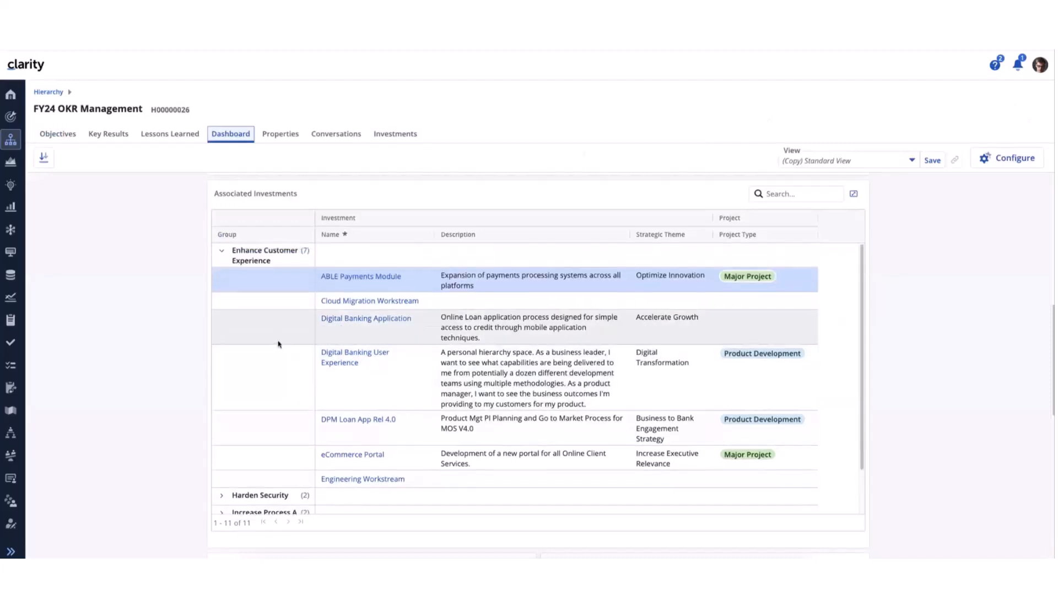
pyautogui.scroll(2, 275, 346)
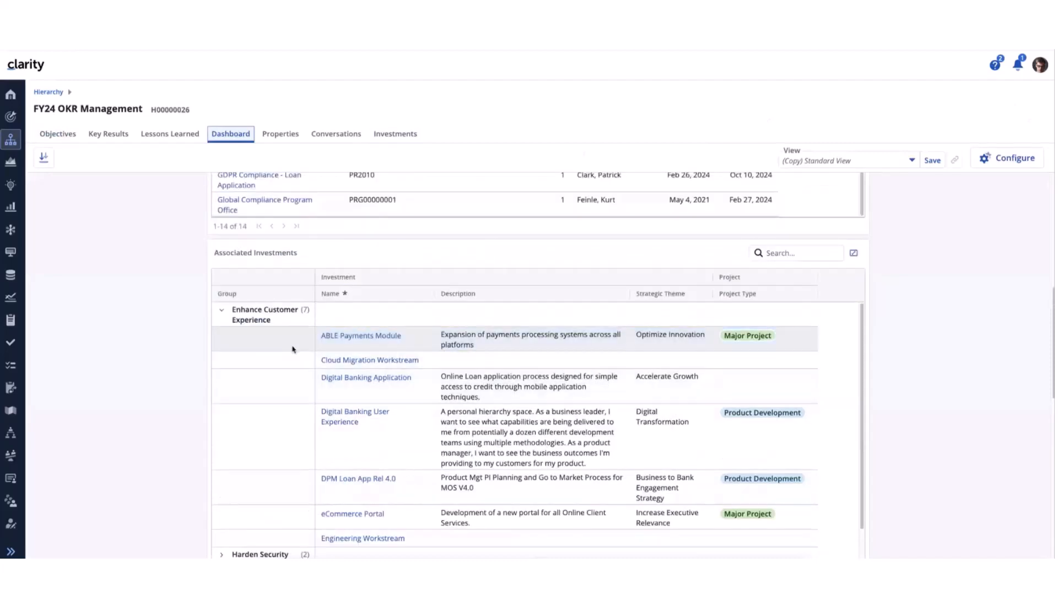
pyautogui.click(282, 349)
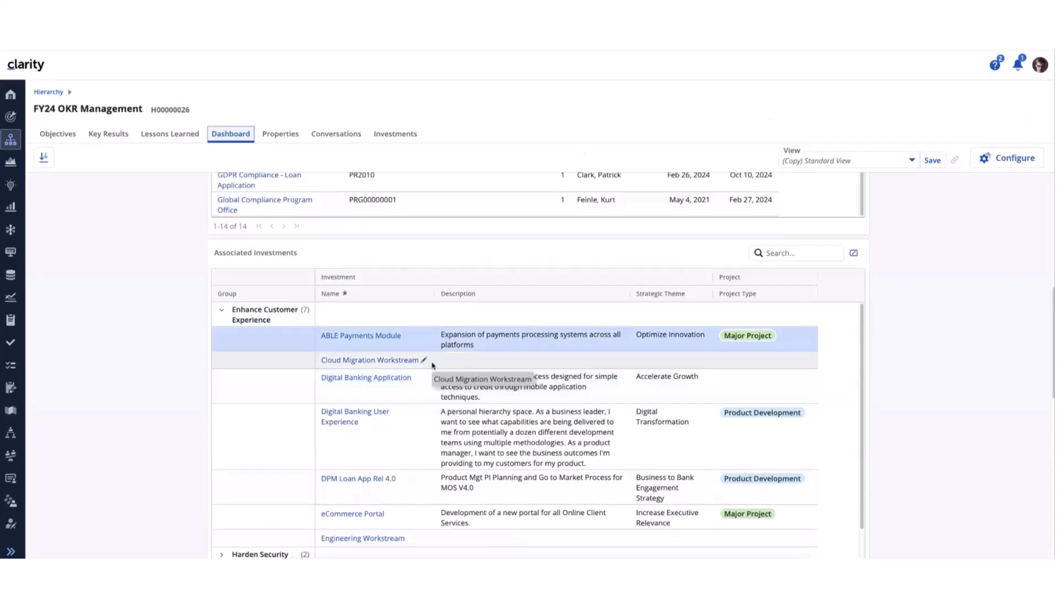
# Open the configuration of the dashboard's Associated Investments table, collapse its column categories to review them, and close it
pyautogui.click(448, 329)
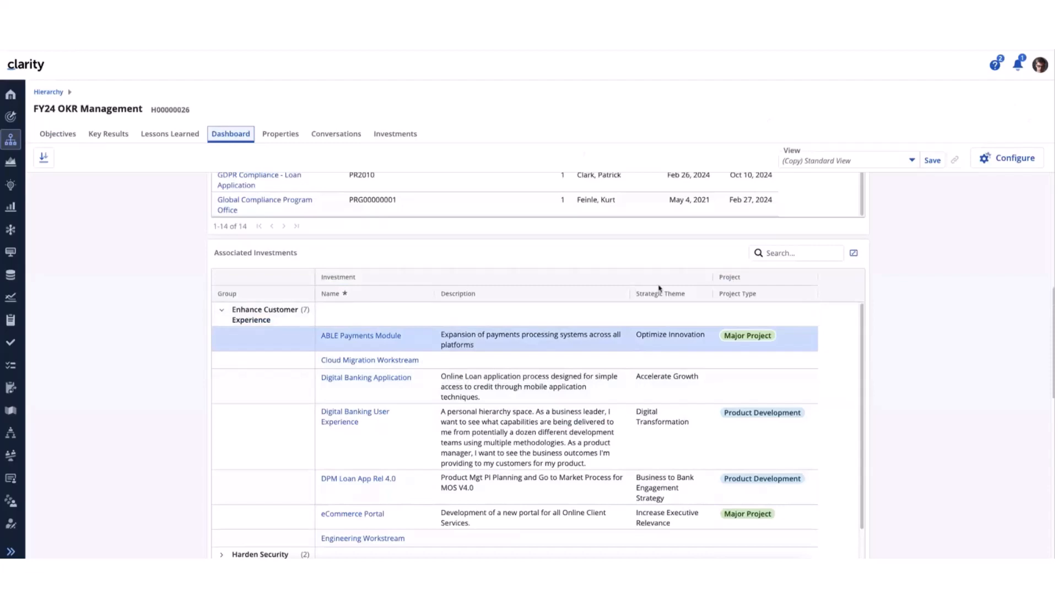
pyautogui.click(1001, 165)
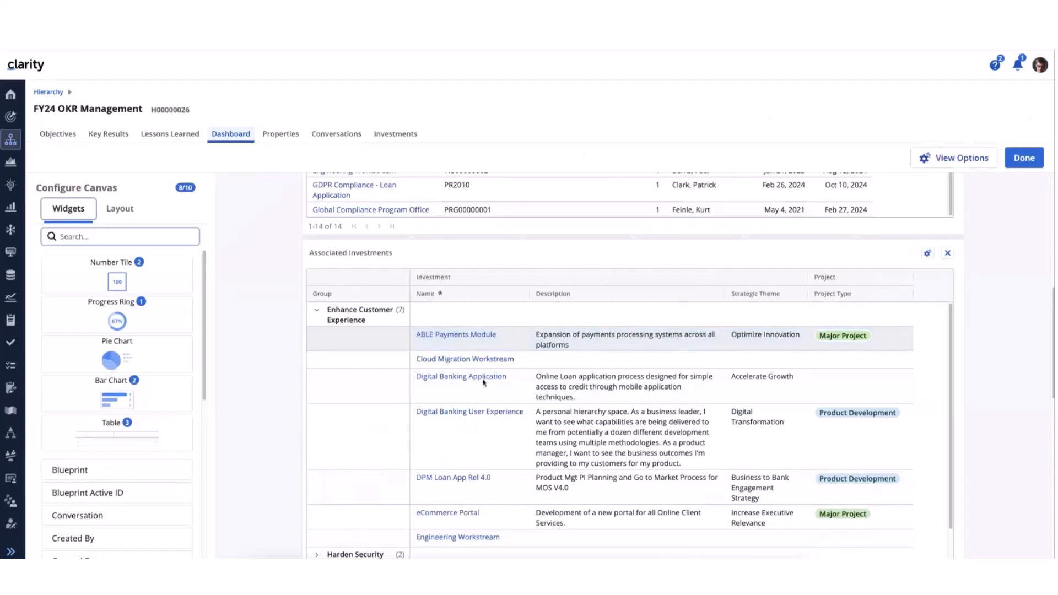
pyautogui.click(927, 253)
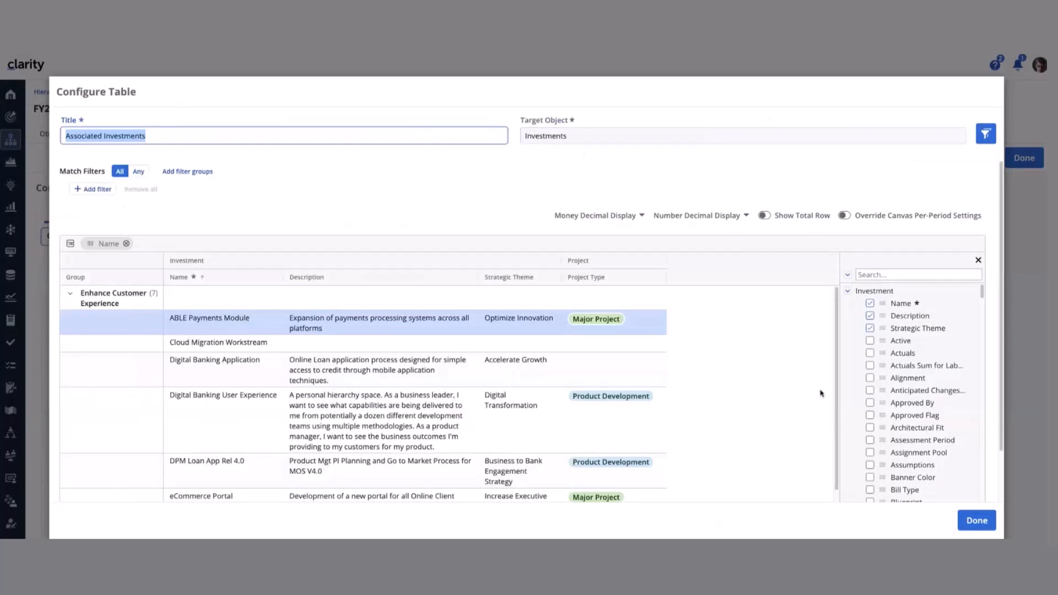
pyautogui.click(847, 274)
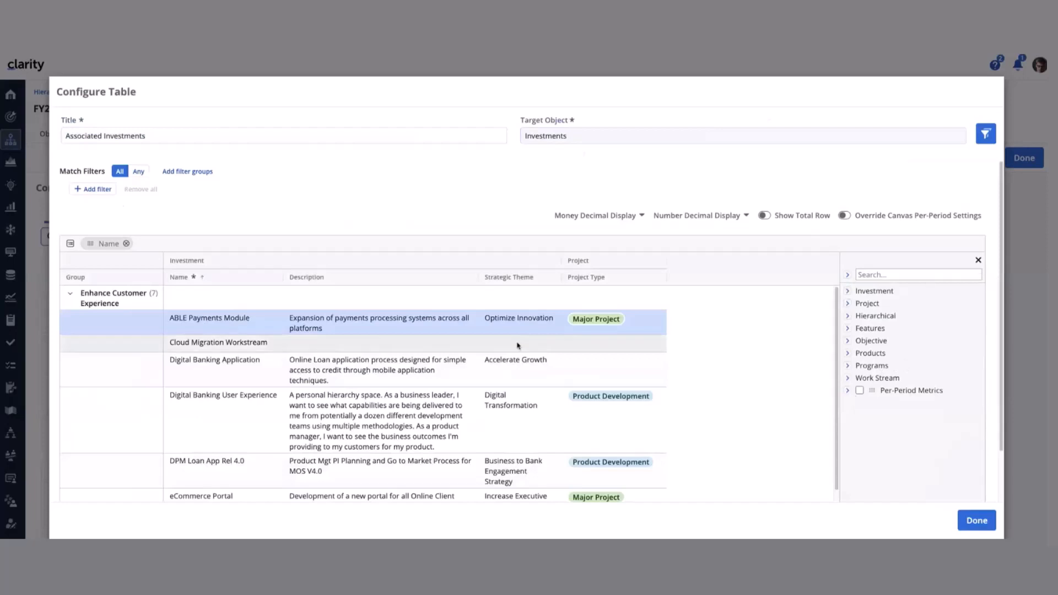
pyautogui.click(976, 520)
pyautogui.click(702, 398)
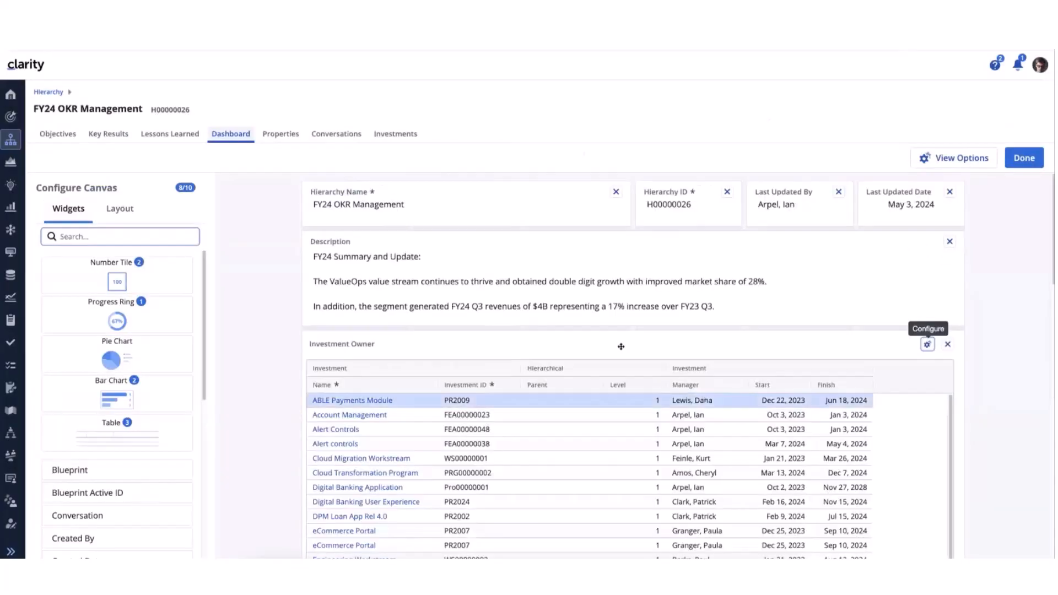
# Start adding a Table widget above the Investment Owner table, view the available target objects and close the setup without creating it
pyautogui.scroll(-2, 622, 347)
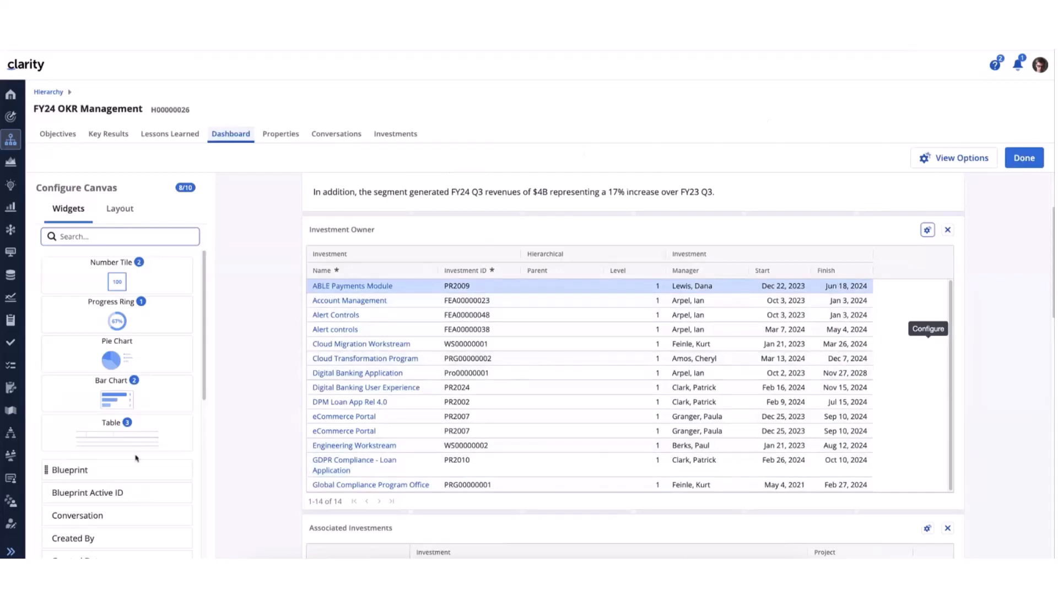
pyautogui.moveTo(105, 444); pyautogui.dragTo(371, 224)
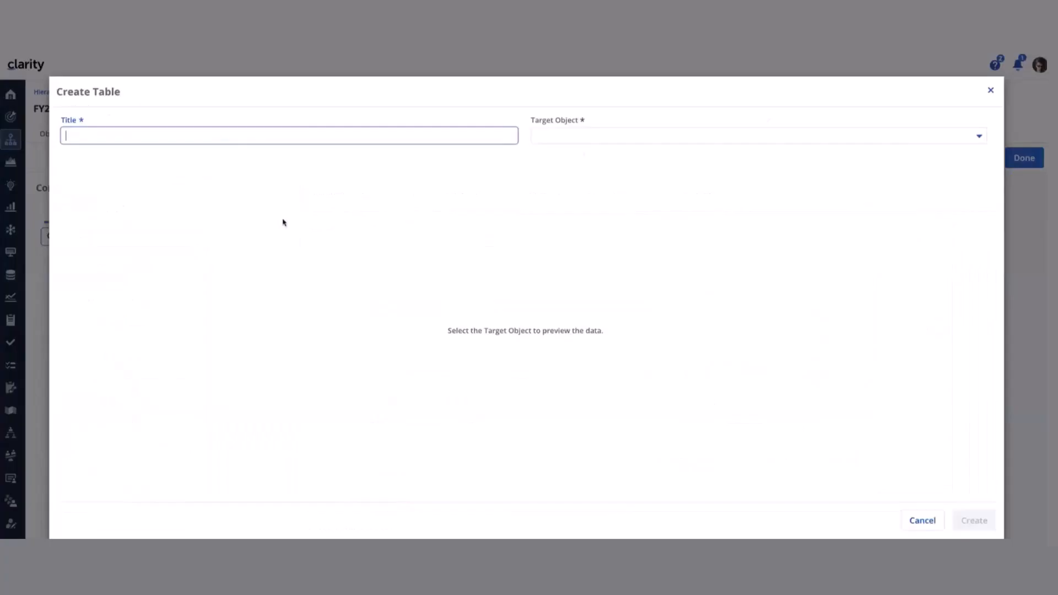
pyautogui.click(656, 138)
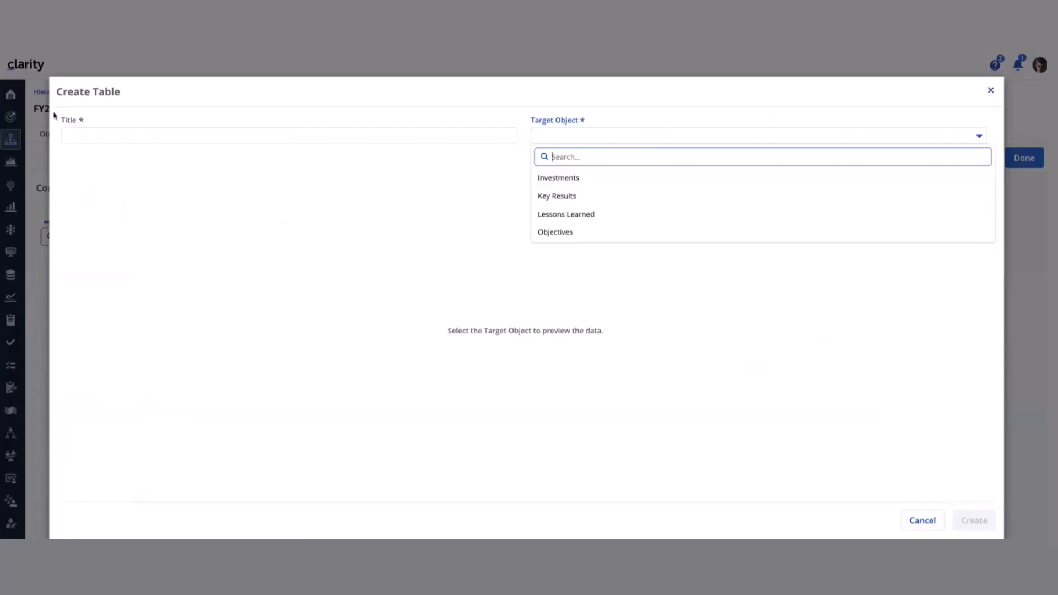
pyautogui.click(990, 88)
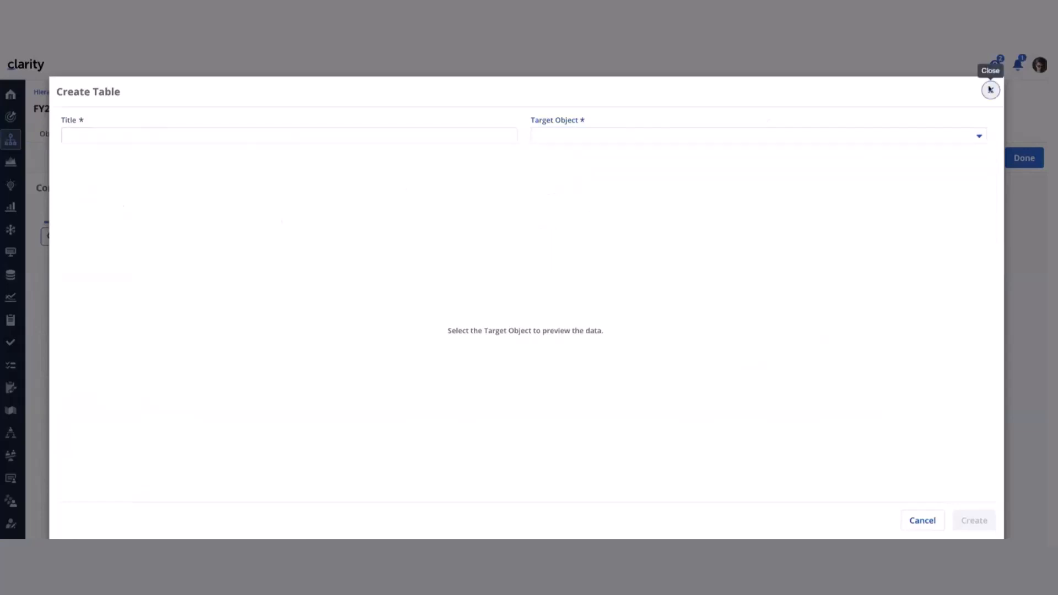
pyautogui.click(990, 88)
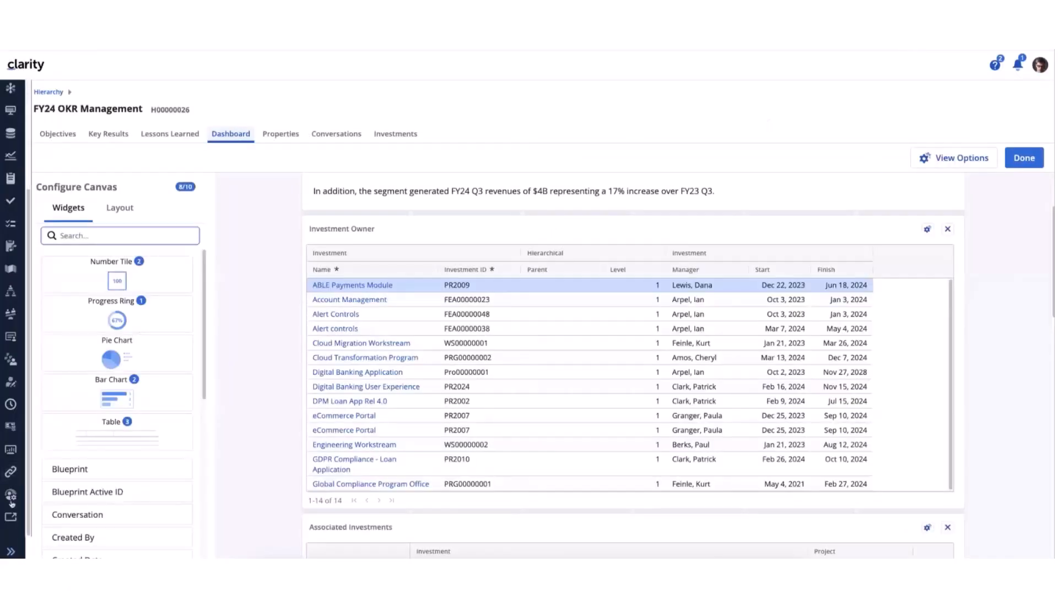
# Open the Objective Hierarchy blueprint in edit mode from Administration and view its Dashboard module's configuration with the enabled objects
pyautogui.click(11, 494)
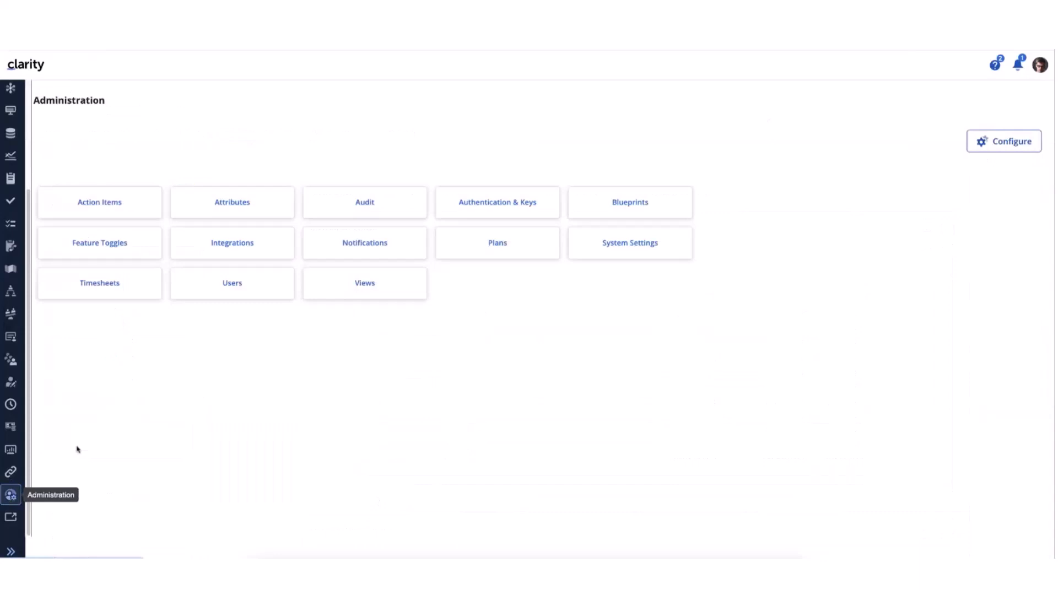
pyautogui.click(641, 201)
pyautogui.click(48, 214)
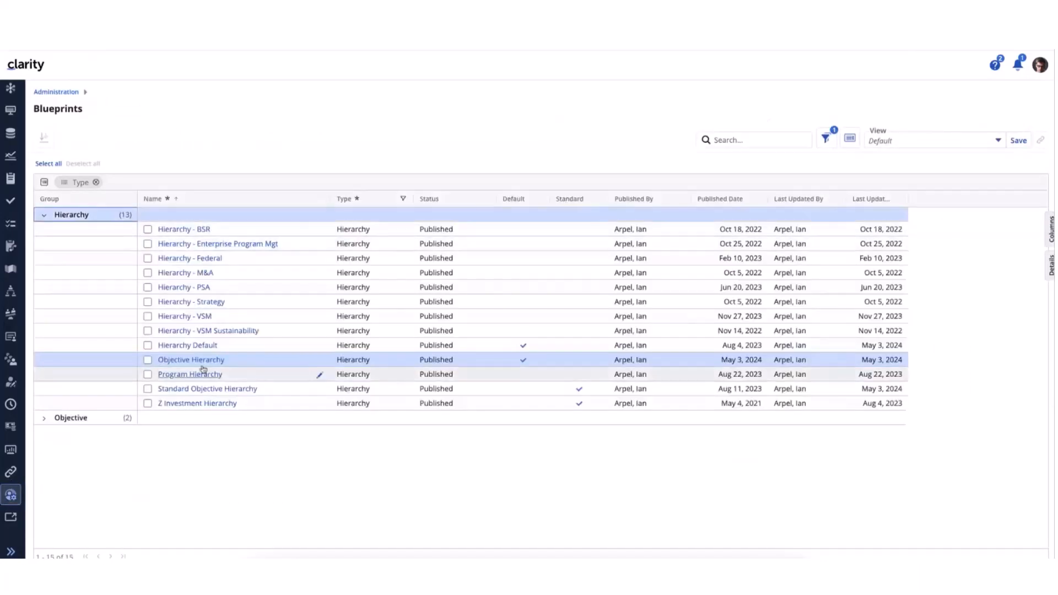
pyautogui.click(202, 364)
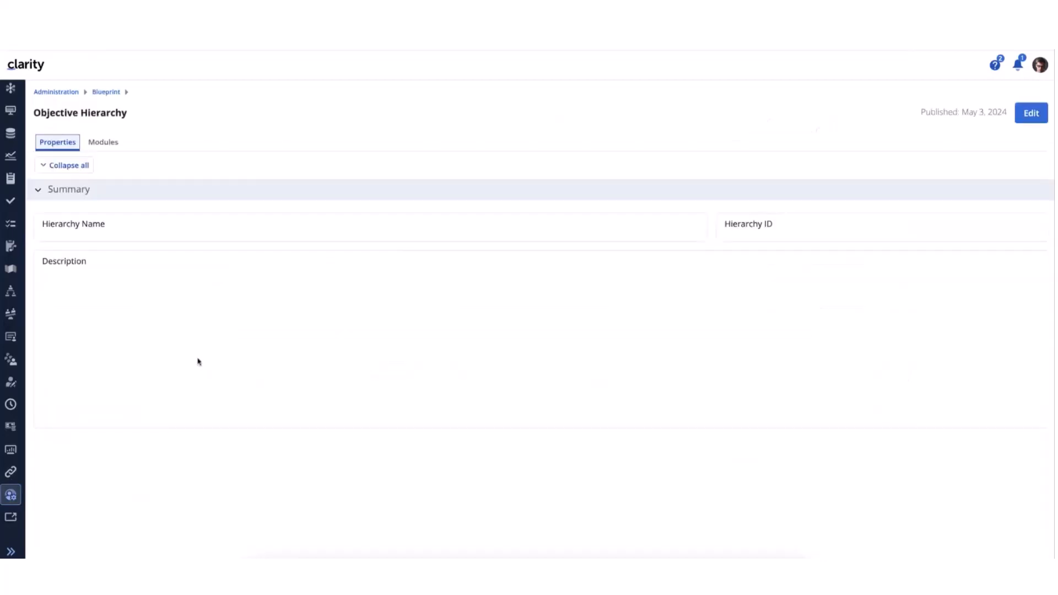
pyautogui.click(1033, 117)
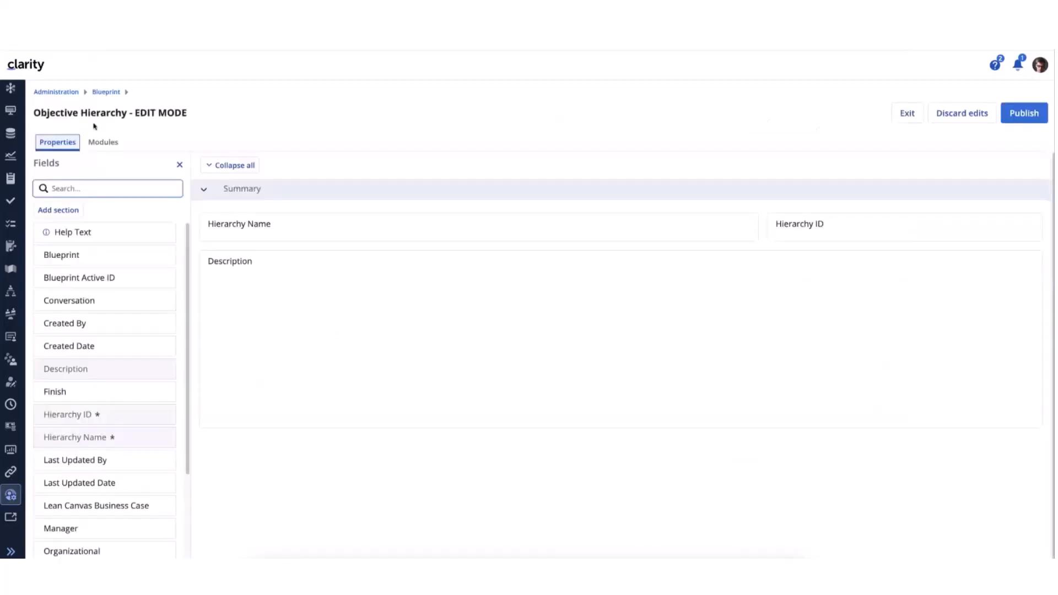
pyautogui.click(105, 142)
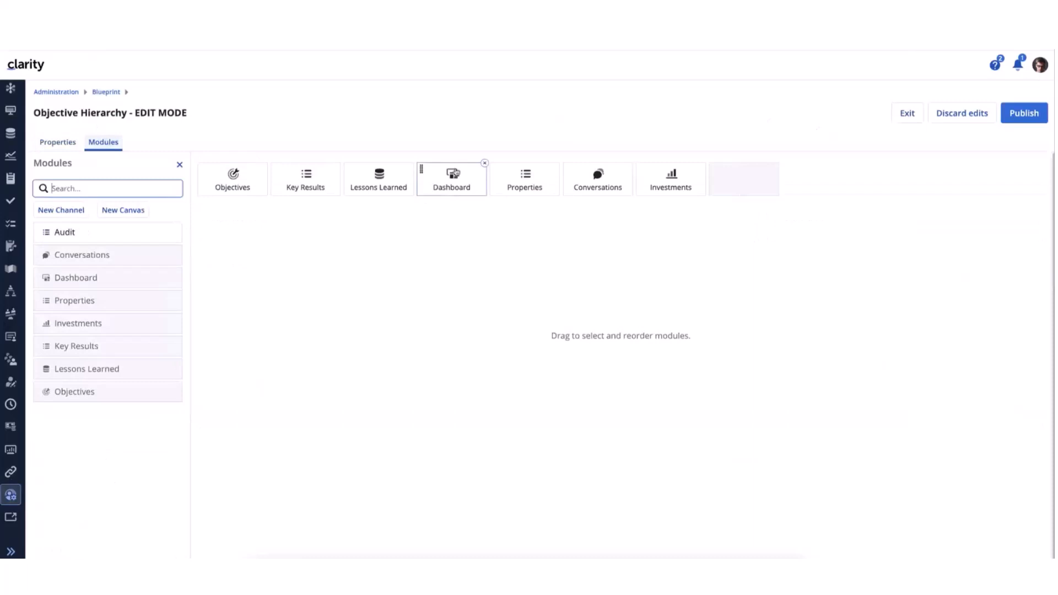
pyautogui.click(447, 186)
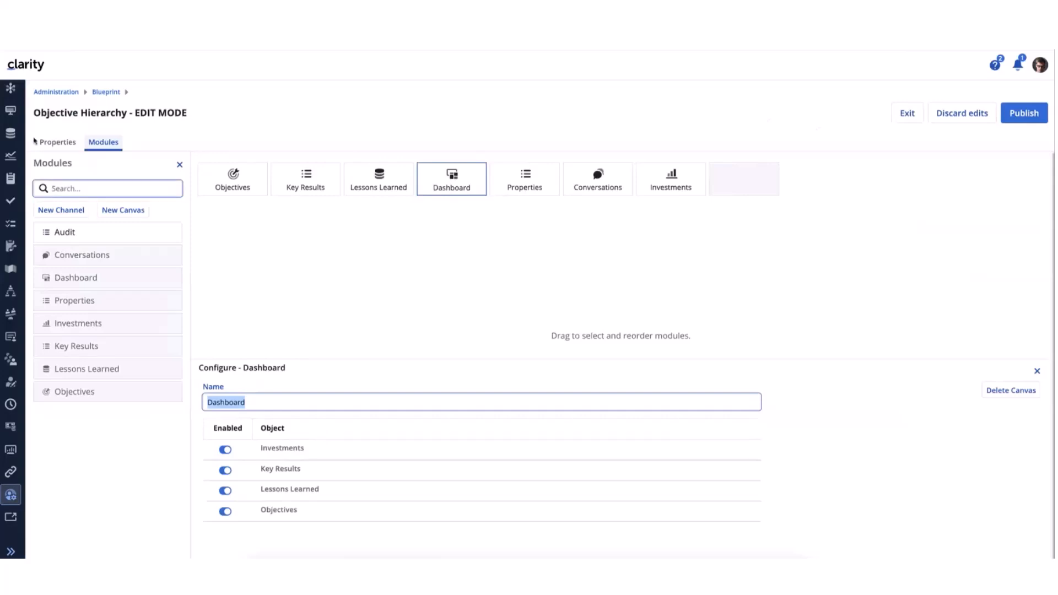
# Return to the FY24 OKR Management hierarchy and show its Dashboard
pyautogui.scroll(3, 11, 137)
pyautogui.click(11, 139)
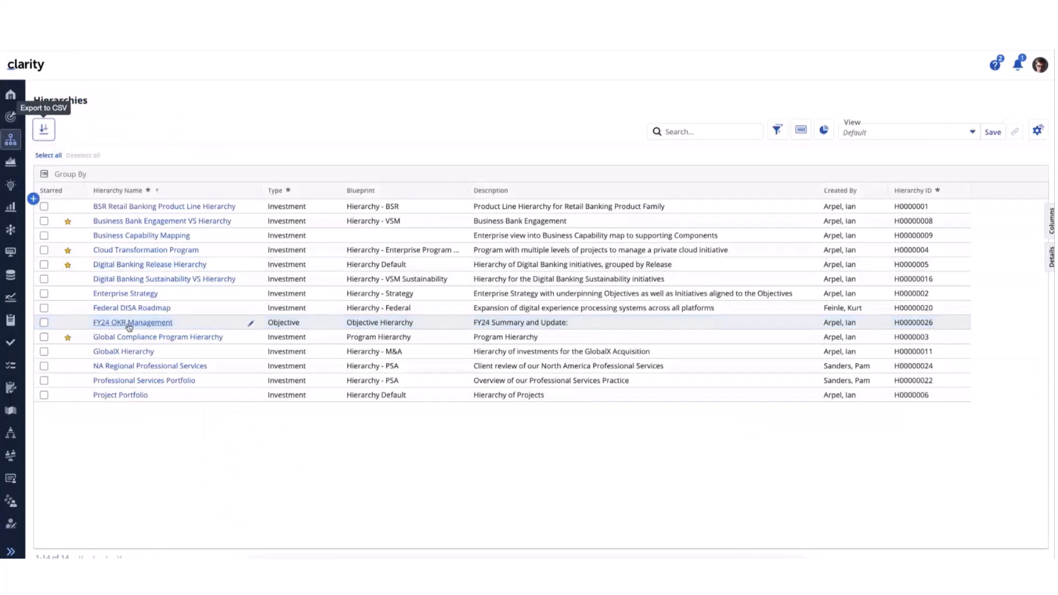
pyautogui.click(137, 324)
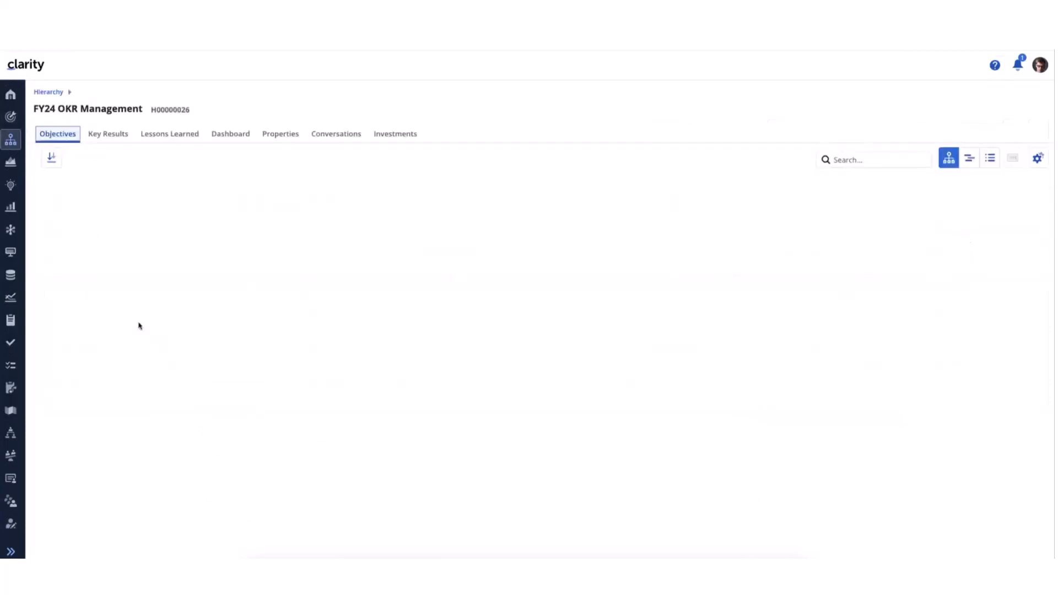
pyautogui.click(239, 135)
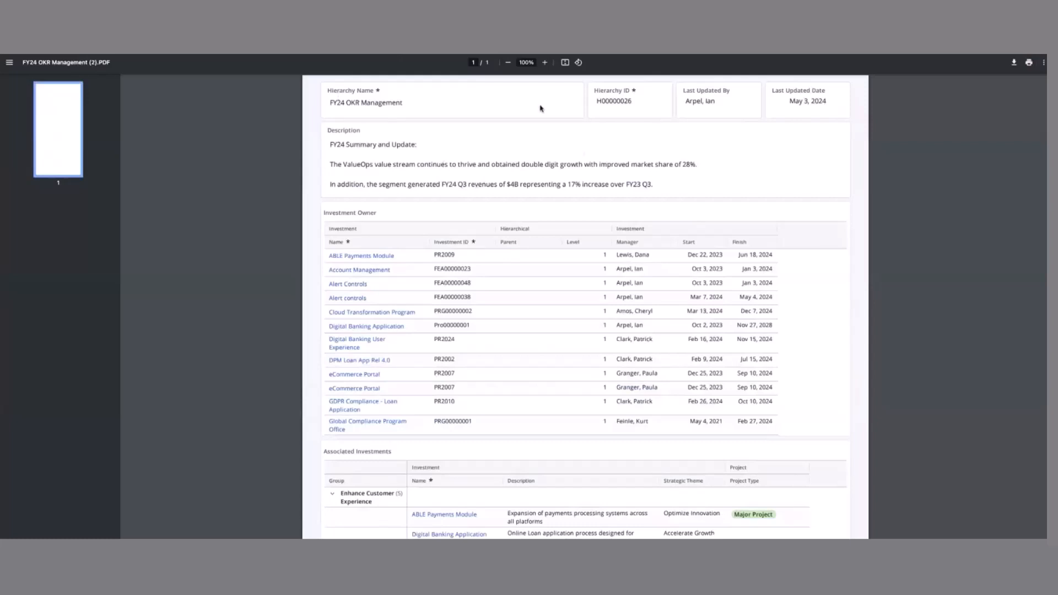
# Examine the hierarchy dashboard's exported PDF, from the summary and investment tables through the objective charts to the key results
pyautogui.scroll(-3, 447, 256)
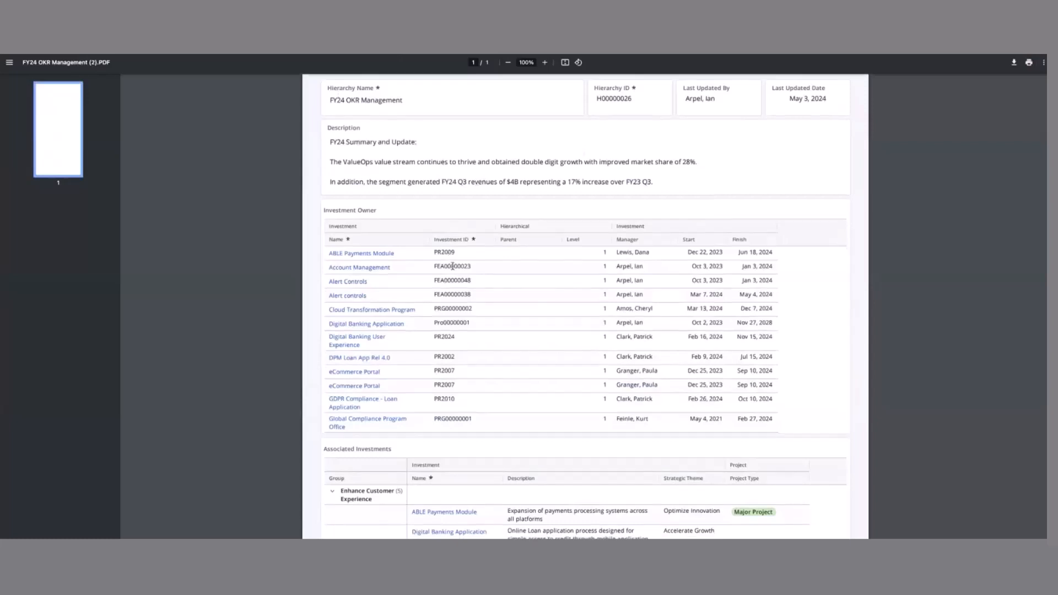
pyautogui.scroll(-5, 521, 254)
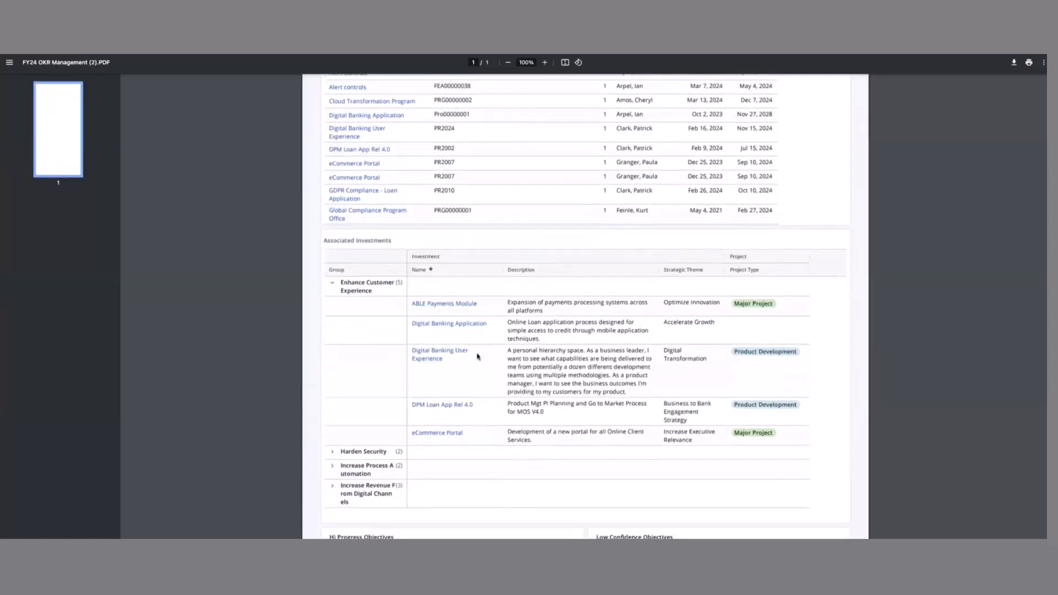
pyautogui.scroll(-1, 480, 347)
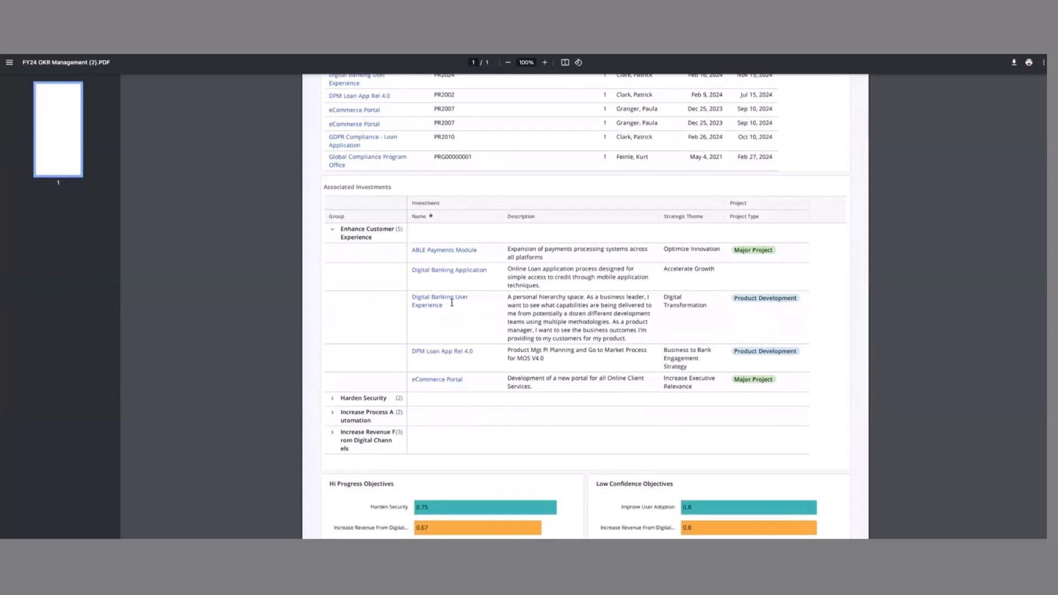
pyautogui.scroll(-4, 451, 302)
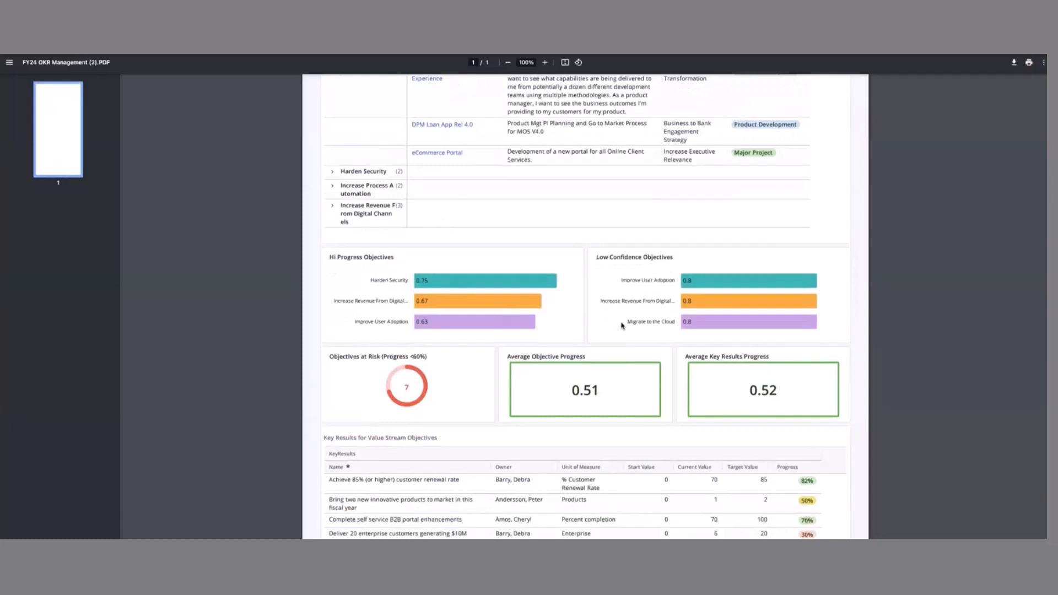
pyautogui.scroll(-3, 582, 299)
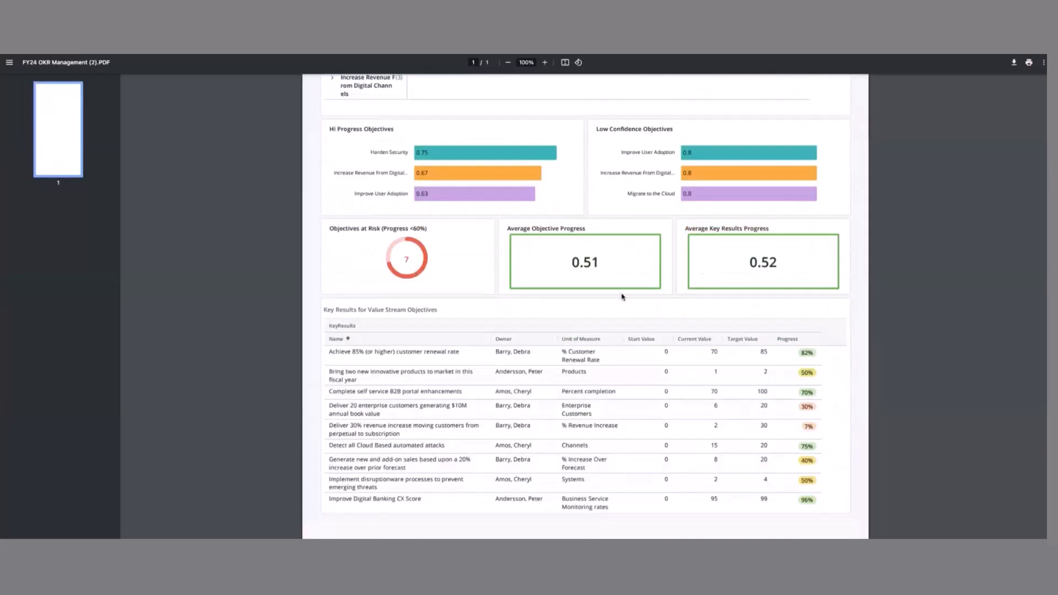
pyautogui.scroll(-1, 583, 302)
pyautogui.scroll(-1, 583, 302)
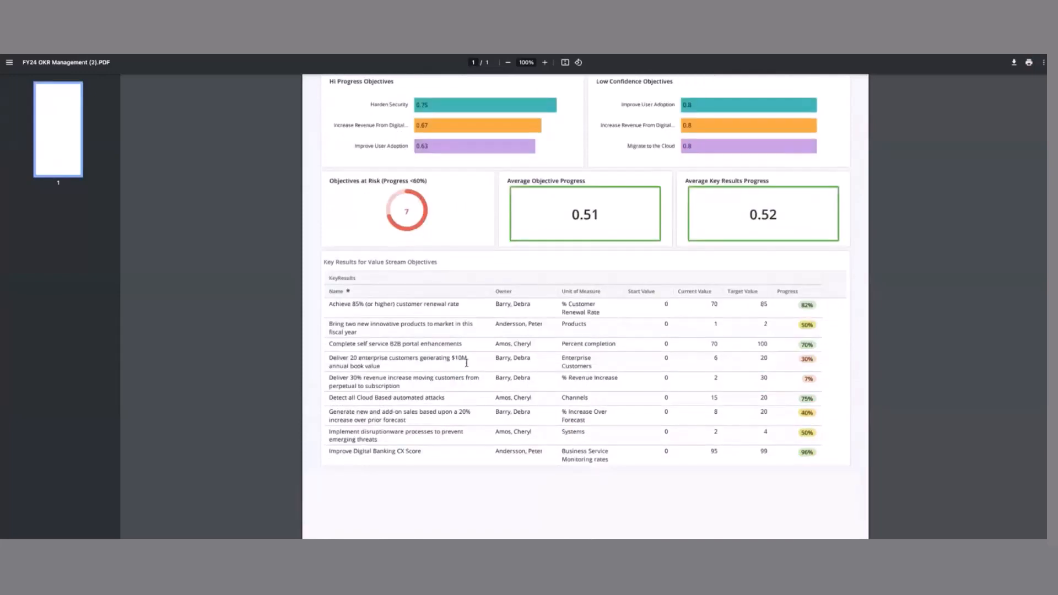